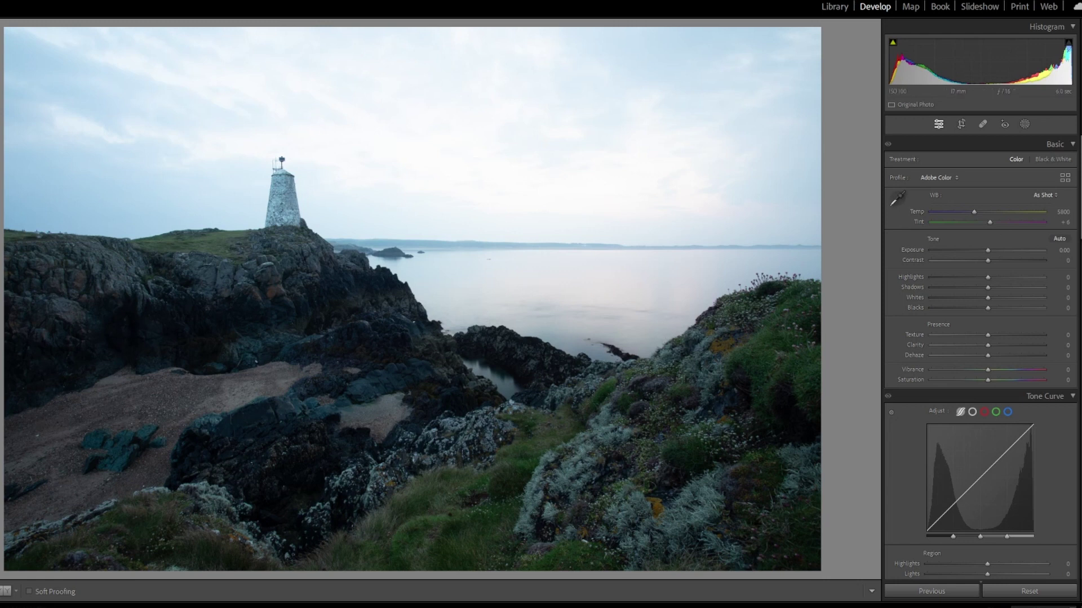
Step: Compare the bracketed exposures at 1:1 and settle on the brightest, with Highlights reset to 0
{"action": "key", "text": "Right"}
{"action": "key", "text": "Right"}
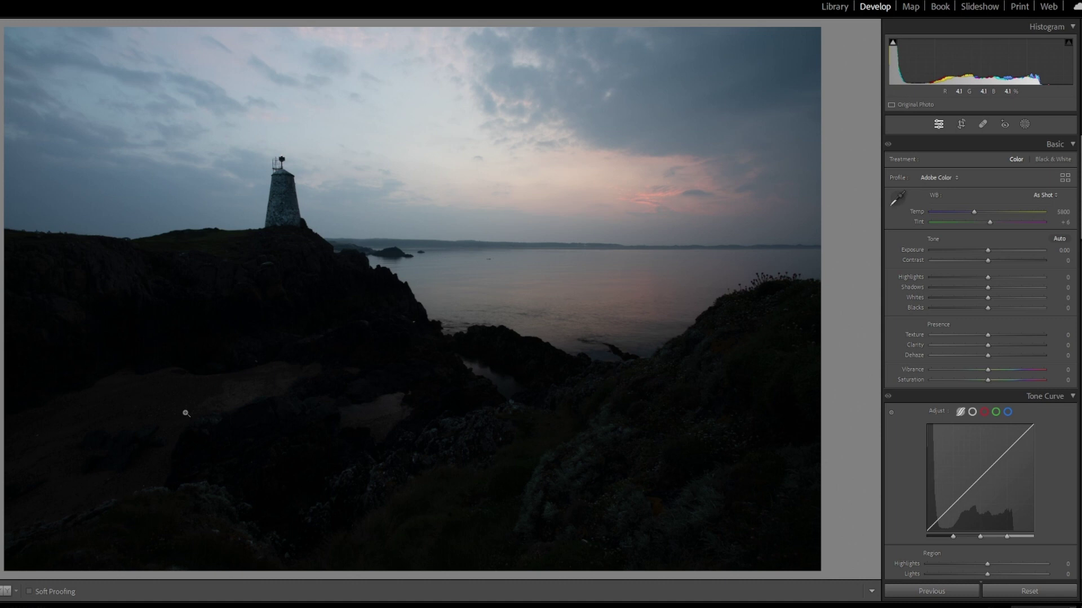
{"action": "left_click", "coordinate": [489, 260]}
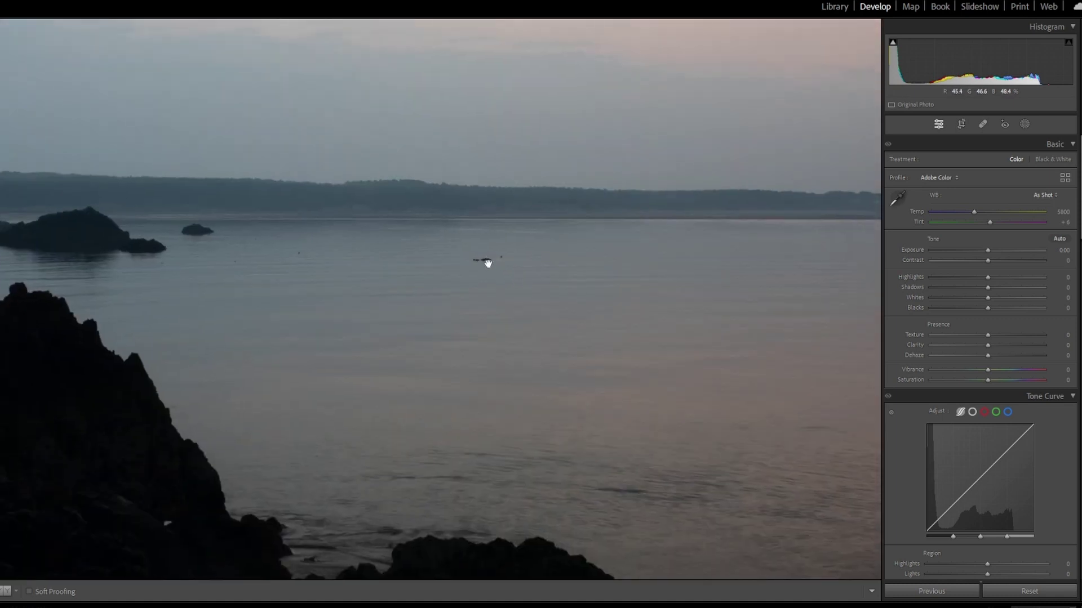
{"action": "left_click", "coordinate": [488, 264]}
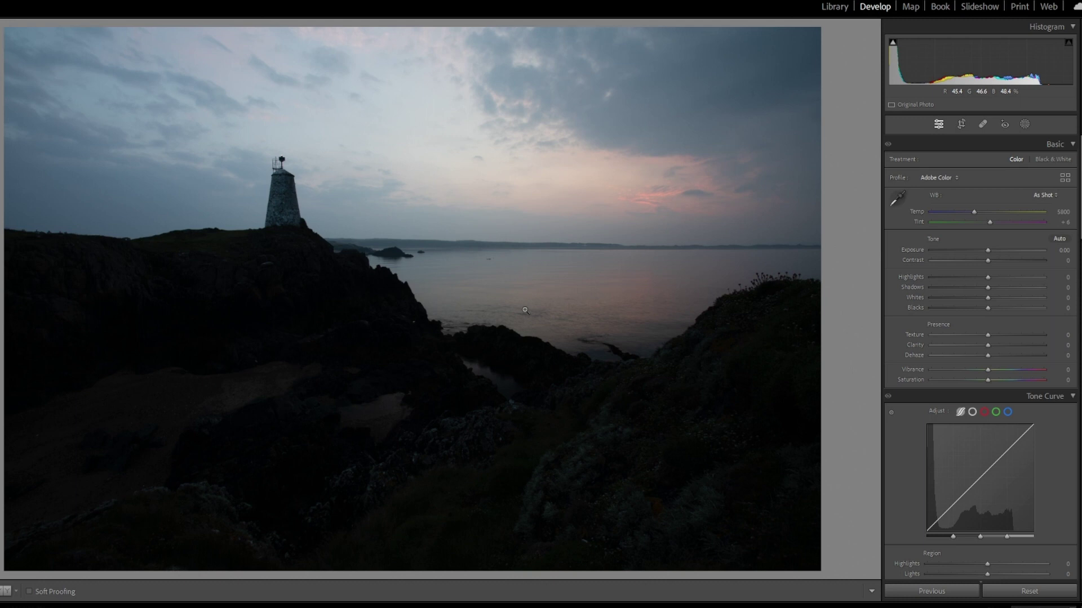
{"action": "key", "text": "Right"}
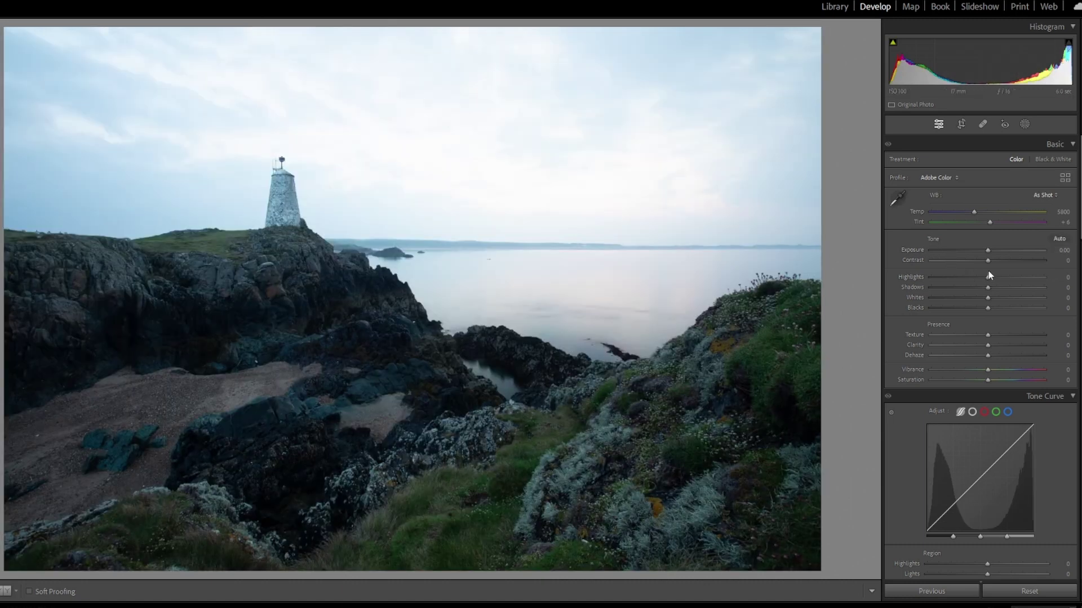
{"action": "mouse_move", "coordinate": [988, 276]}
{"action": "left_mouse_down"}
{"action": "mouse_move", "coordinate": [914, 290]}
{"action": "mouse_move", "coordinate": [986, 287]}
{"action": "left_mouse_up"}
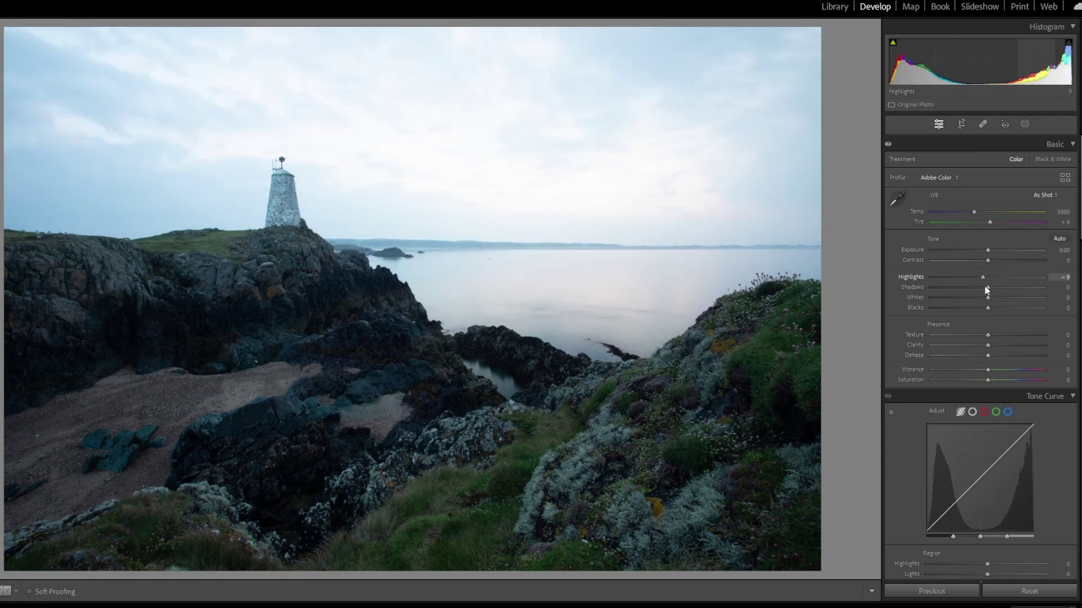
{"action": "double_click", "coordinate": [914, 277]}
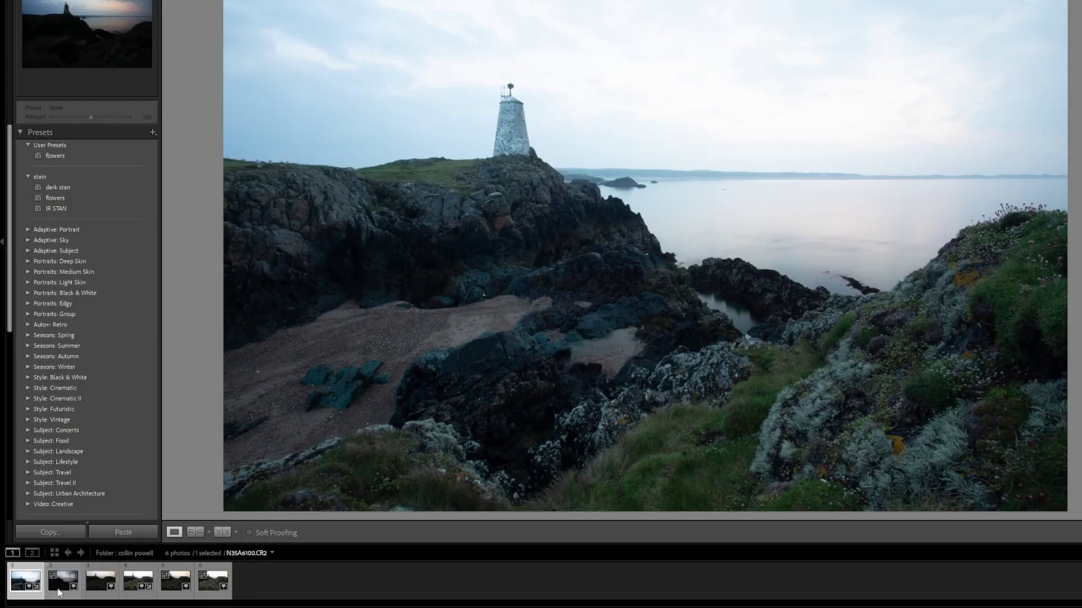
Step: Select both bracketed exposures and merge them with Photo Merge > HDR
{"action": "left_click", "coordinate": [60, 592], "text": "ctrl"}
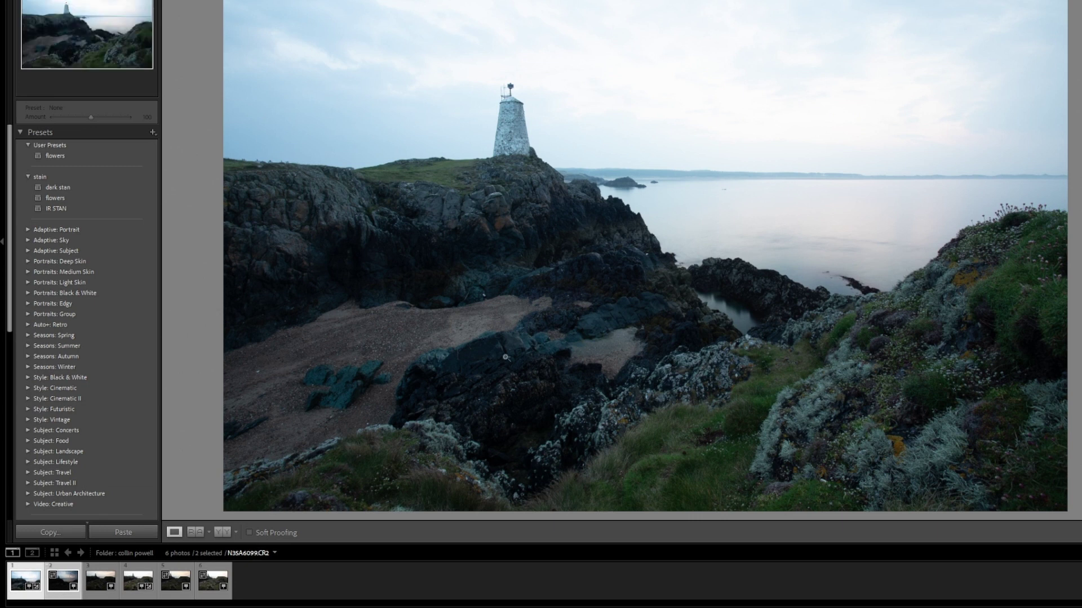
{"action": "right_click", "coordinate": [375, 377]}
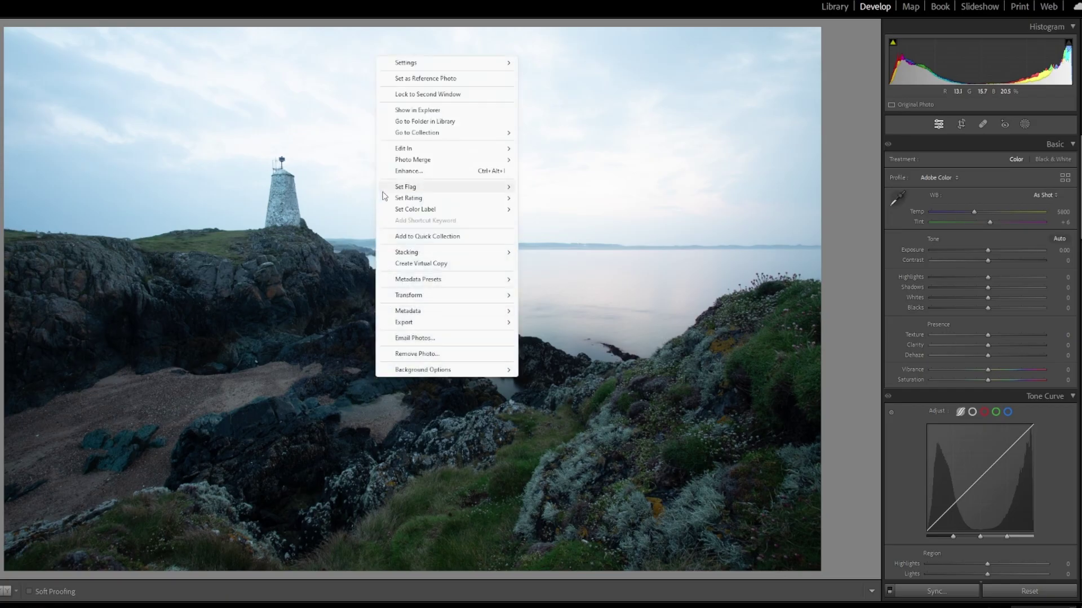
{"action": "mouse_move", "coordinate": [414, 161]}
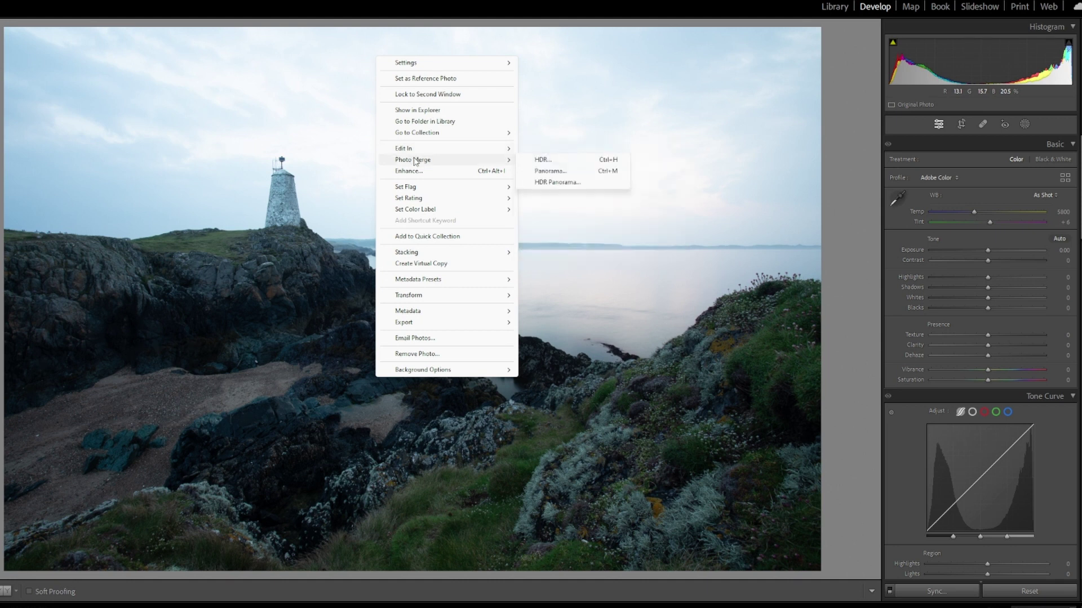
{"action": "left_click", "coordinate": [545, 160]}
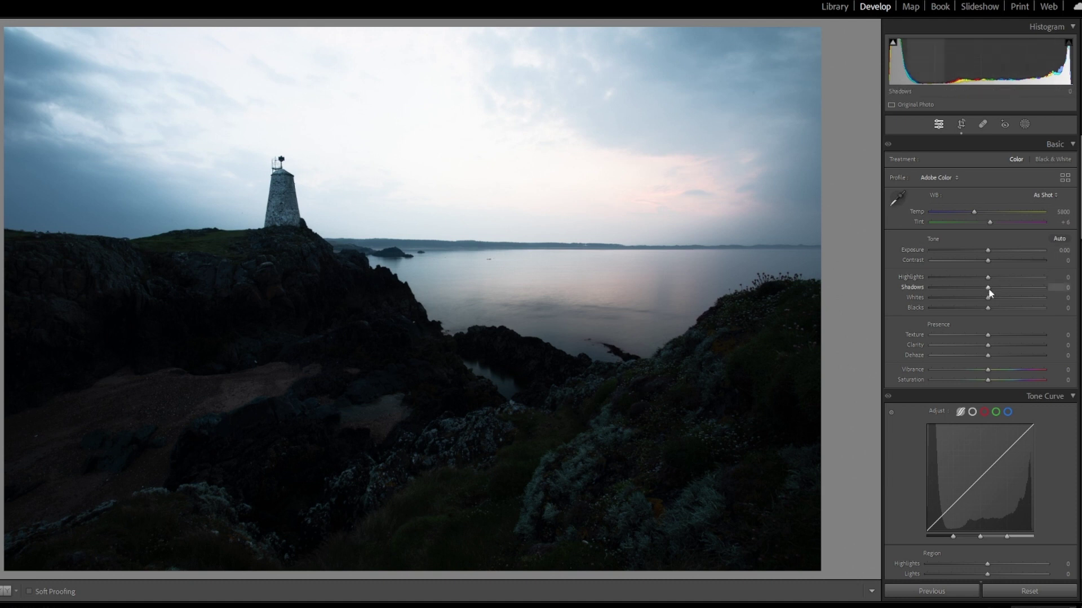
Step: Set Shadows to +85 and Highlights to -100, checking the rock detail at 1:1
{"action": "left_click_drag", "start_coordinate": [988, 290], "coordinate": [1033, 289]}
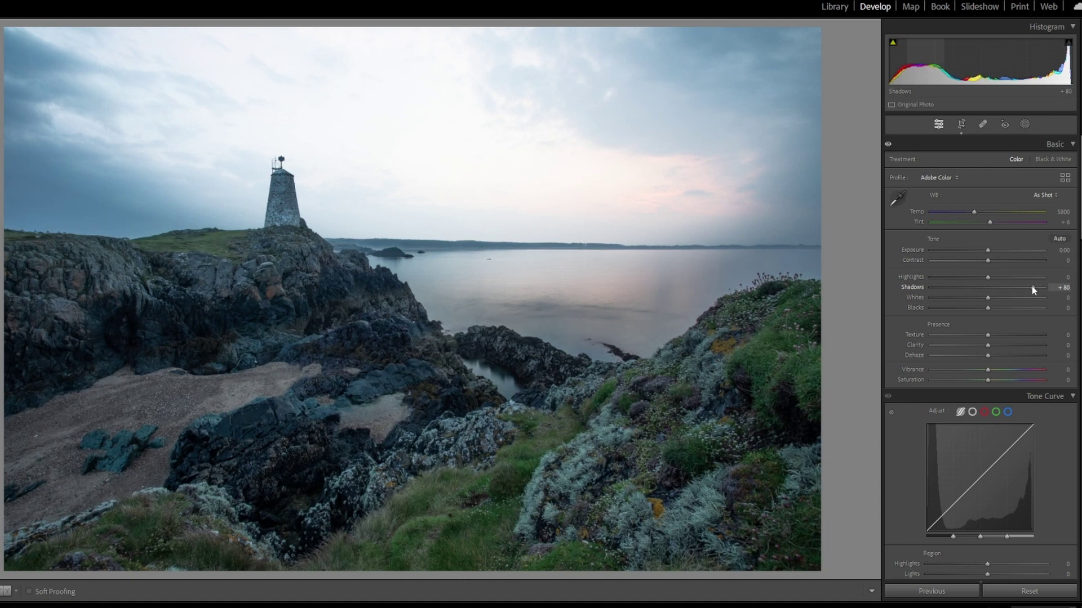
{"action": "left_click", "coordinate": [434, 392]}
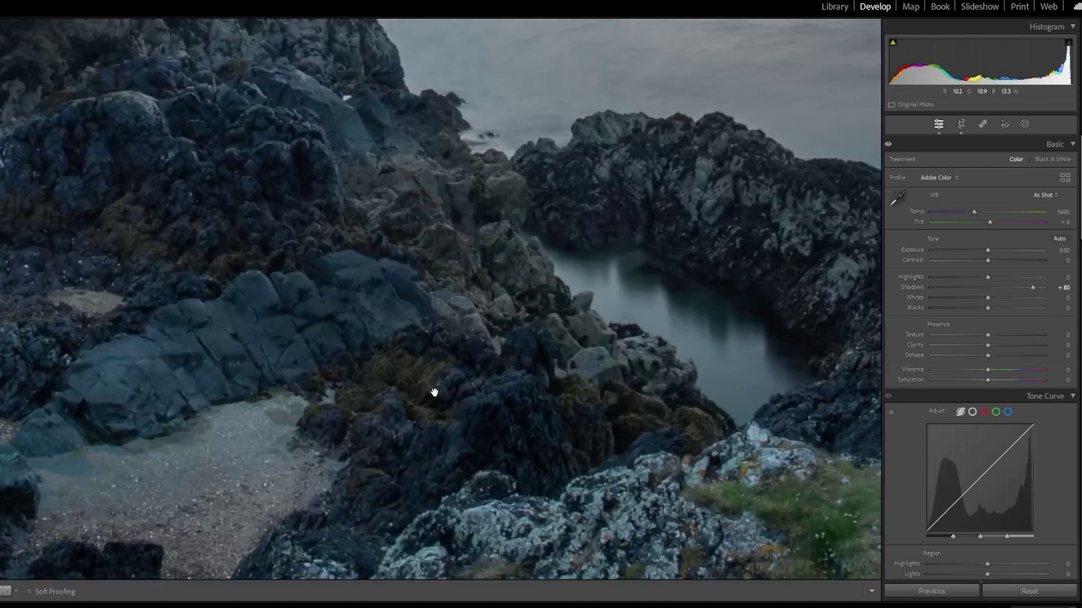
{"action": "left_click_drag", "start_coordinate": [430, 321], "coordinate": [488, 512]}
{"action": "left_click_drag", "start_coordinate": [454, 432], "coordinate": [184, 366]}
{"action": "left_click_drag", "start_coordinate": [569, 381], "coordinate": [355, 163]}
{"action": "left_click_drag", "start_coordinate": [478, 338], "coordinate": [217, 310]}
{"action": "left_click_drag", "start_coordinate": [202, 259], "coordinate": [203, 259]}
{"action": "left_click_drag", "start_coordinate": [19, 194], "coordinate": [481, 481]}
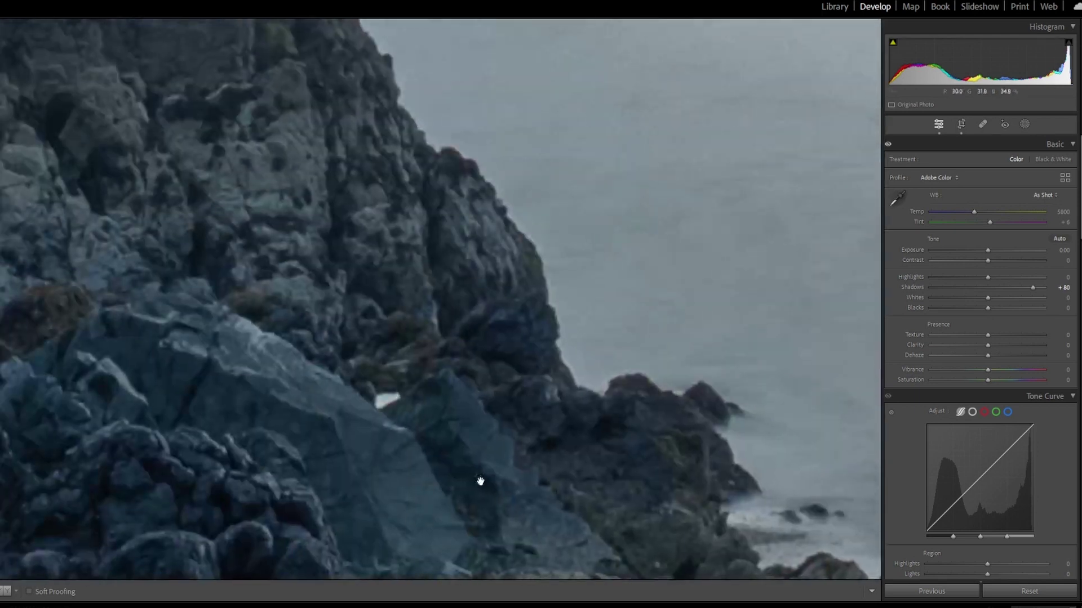
{"action": "left_click", "coordinate": [321, 390]}
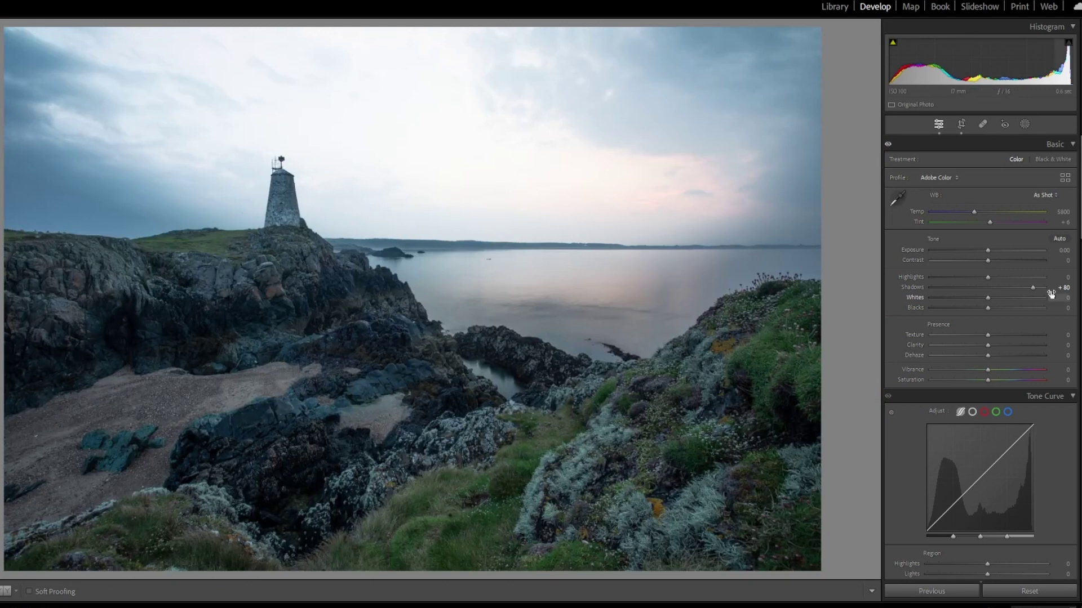
{"action": "mouse_move", "coordinate": [1034, 290]}
{"action": "left_mouse_down"}
{"action": "mouse_move", "coordinate": [1054, 289]}
{"action": "mouse_move", "coordinate": [1035, 289]}
{"action": "left_mouse_up"}
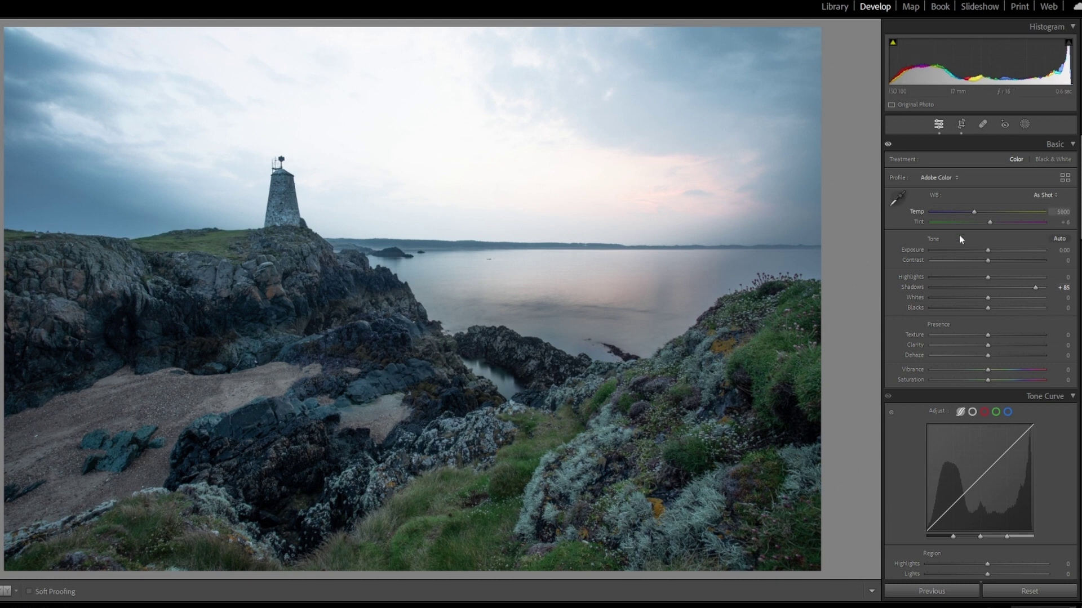
{"action": "left_click_drag", "start_coordinate": [985, 280], "coordinate": [927, 283]}
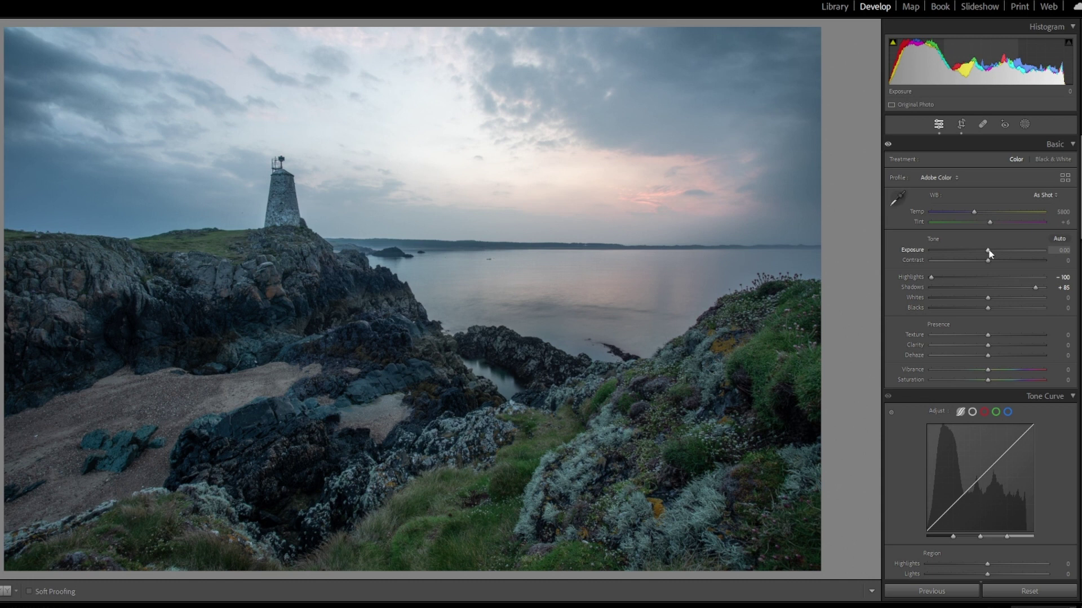
Step: Create a Sky mask, then subtract a brush over the lighthouse and horizon edge
{"action": "left_click", "coordinate": [1025, 125]}
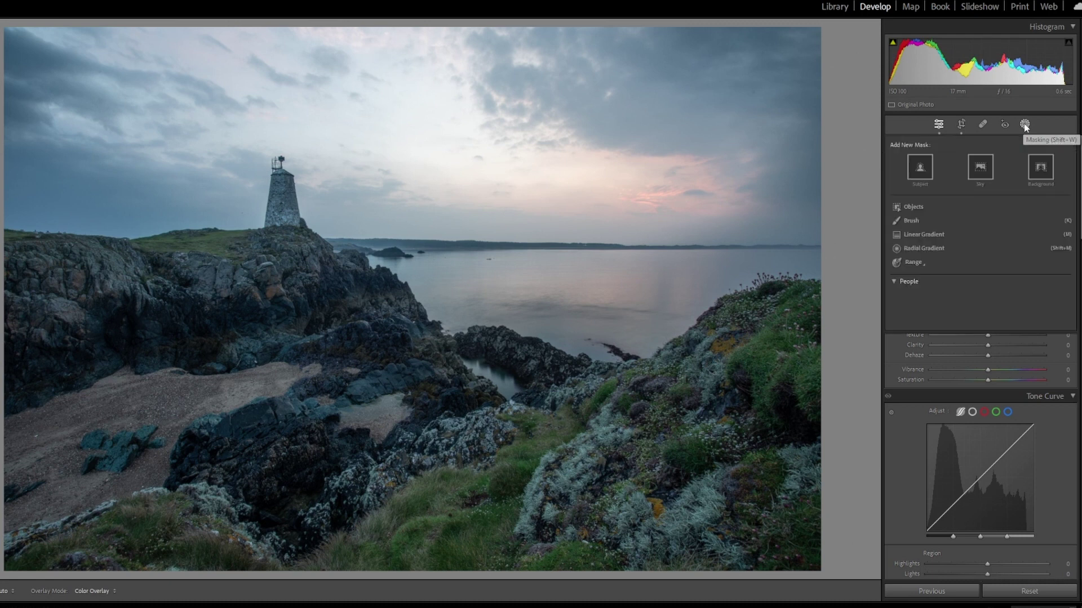
{"action": "left_click", "coordinate": [982, 174]}
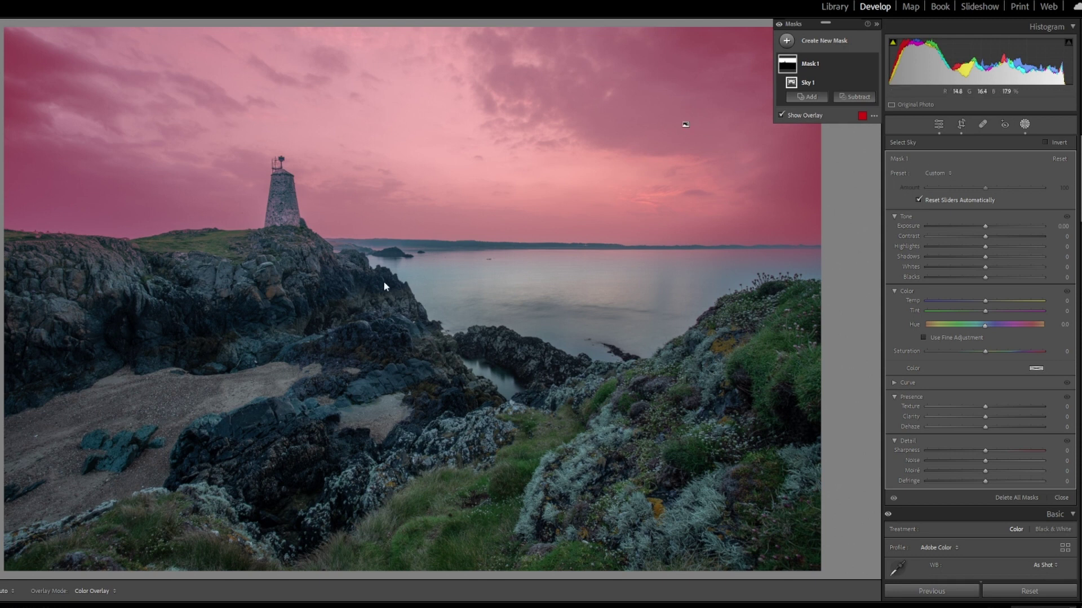
{"action": "left_click", "coordinate": [860, 98]}
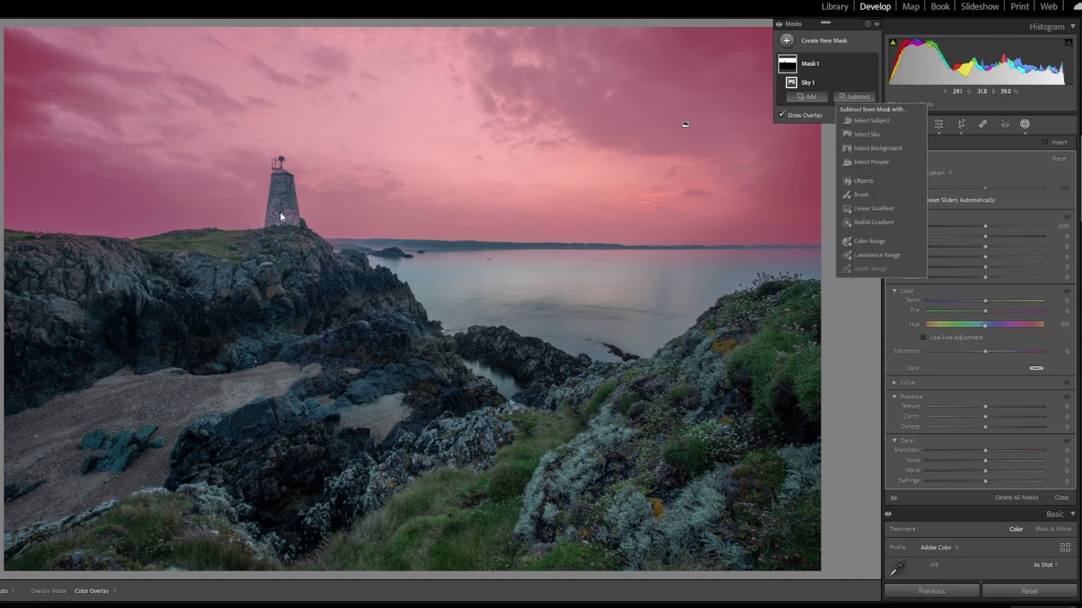
{"action": "left_click", "coordinate": [861, 194]}
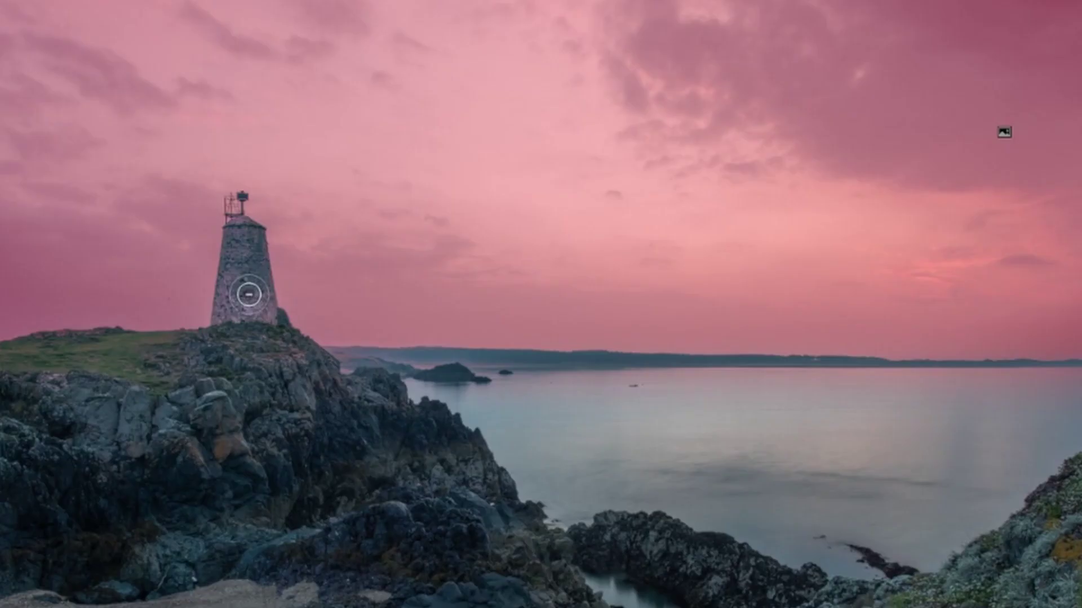
{"action": "mouse_move", "coordinate": [249, 294]}
{"action": "left_mouse_down"}
{"action": "mouse_move", "coordinate": [229, 330]}
{"action": "mouse_move", "coordinate": [251, 304]}
{"action": "mouse_move", "coordinate": [275, 350]}
{"action": "mouse_move", "coordinate": [280, 340]}
{"action": "mouse_move", "coordinate": [251, 321]}
{"action": "mouse_move", "coordinate": [263, 289]}
{"action": "mouse_move", "coordinate": [245, 225]}
{"action": "mouse_move", "coordinate": [231, 341]}
{"action": "mouse_move", "coordinate": [227, 324]}
{"action": "mouse_move", "coordinate": [307, 374]}
{"action": "mouse_move", "coordinate": [444, 375]}
{"action": "mouse_move", "coordinate": [425, 364]}
{"action": "left_mouse_up"}
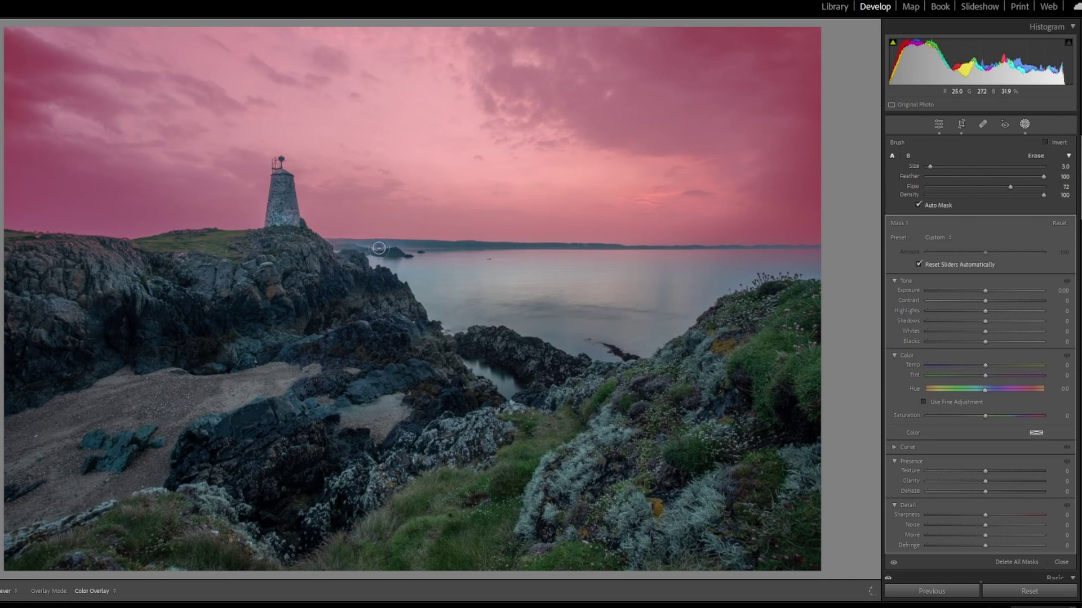
{"action": "mouse_move", "coordinate": [379, 248]}
{"action": "left_mouse_down"}
{"action": "mouse_move", "coordinate": [243, 261]}
{"action": "mouse_move", "coordinate": [8, 240]}
{"action": "mouse_move", "coordinate": [197, 251]}
{"action": "left_mouse_up"}
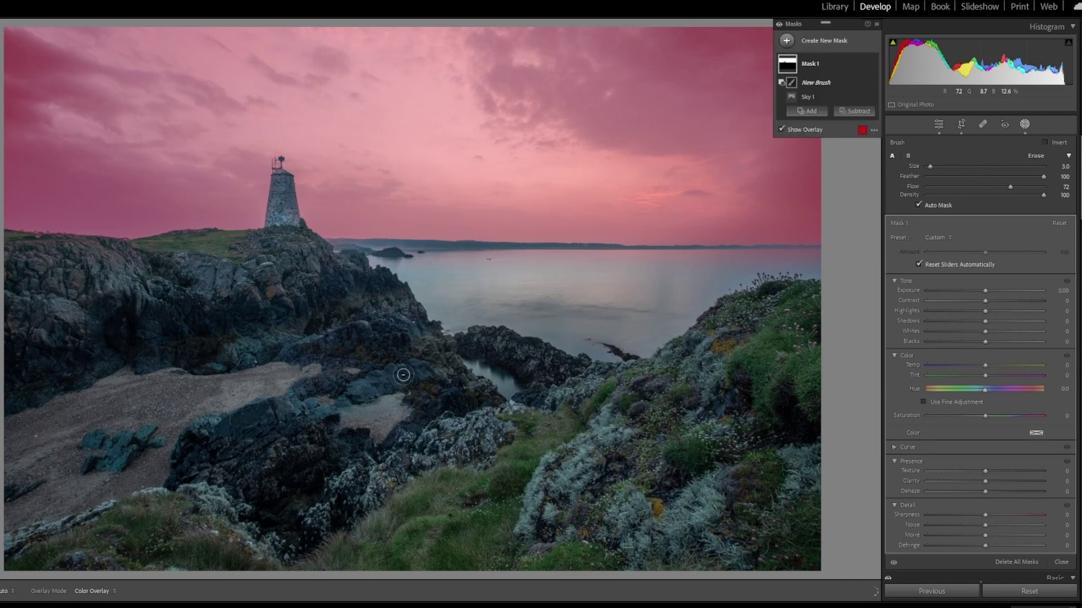
{"action": "scroll", "coordinate": [751, 357], "scroll_direction": "up", "scroll_amount": 4}
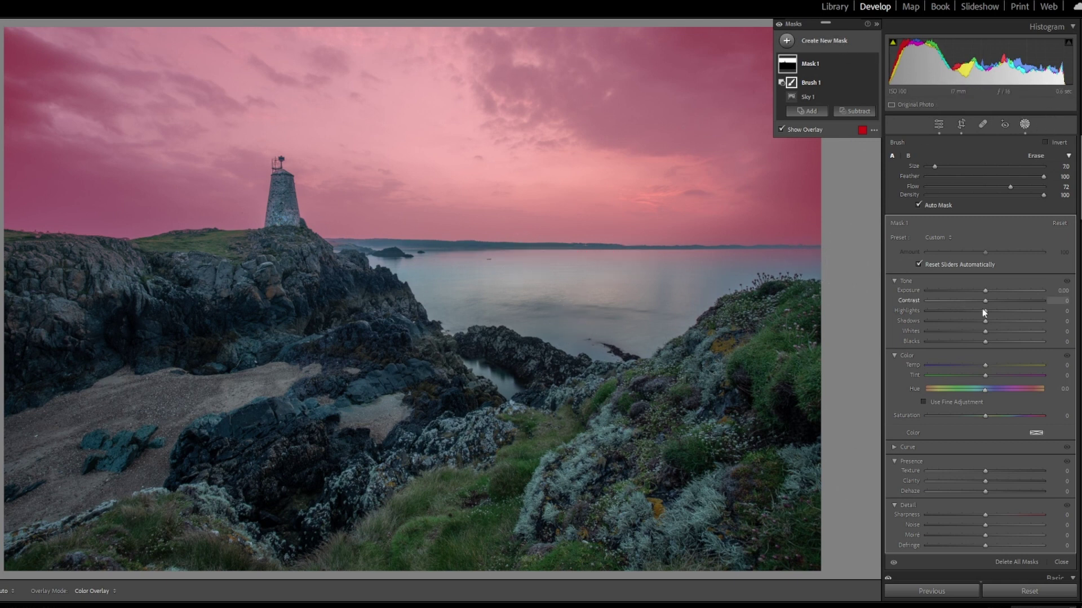
Step: Give the sky mask Exposure -0.44 and Dehaze 14, then close masking
{"action": "left_click_drag", "start_coordinate": [986, 292], "coordinate": [980, 292]}
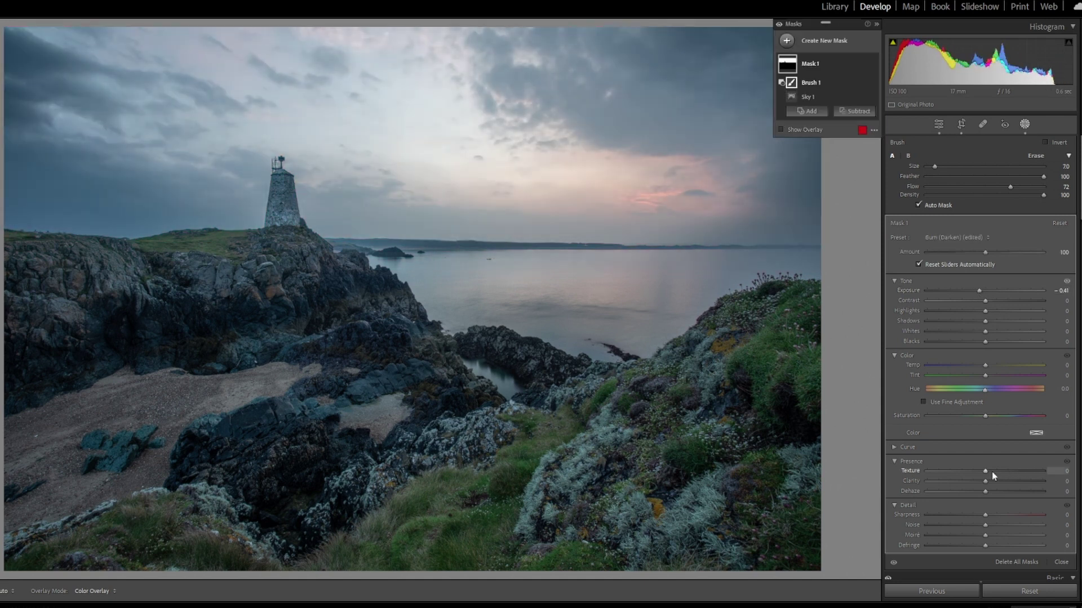
{"action": "left_click_drag", "start_coordinate": [984, 492], "coordinate": [998, 495]}
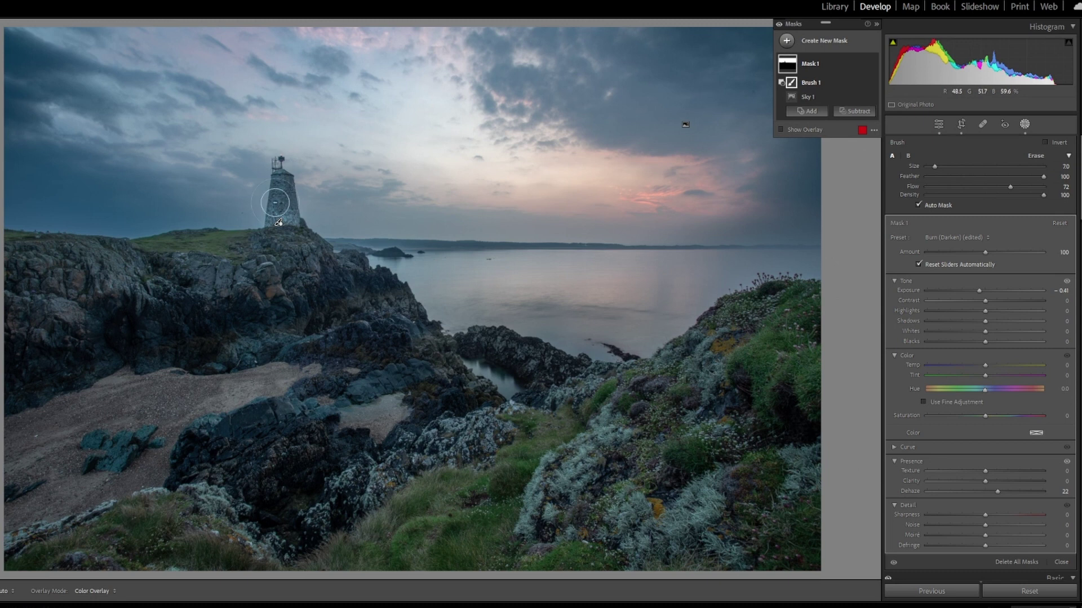
{"action": "left_click_drag", "start_coordinate": [996, 493], "coordinate": [993, 495]}
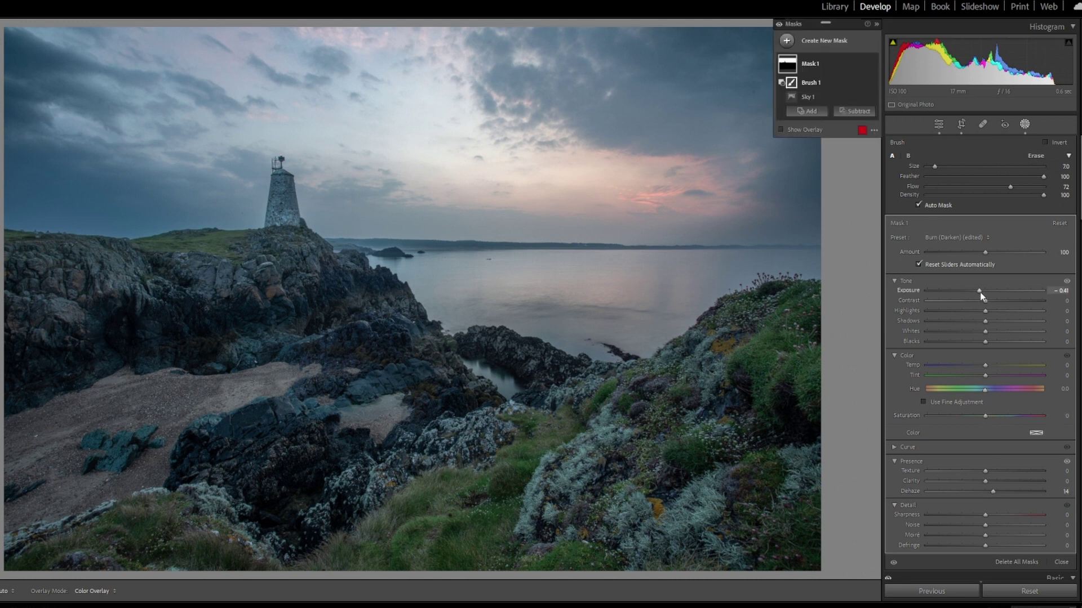
{"action": "left_click_drag", "start_coordinate": [979, 291], "coordinate": [979, 292]}
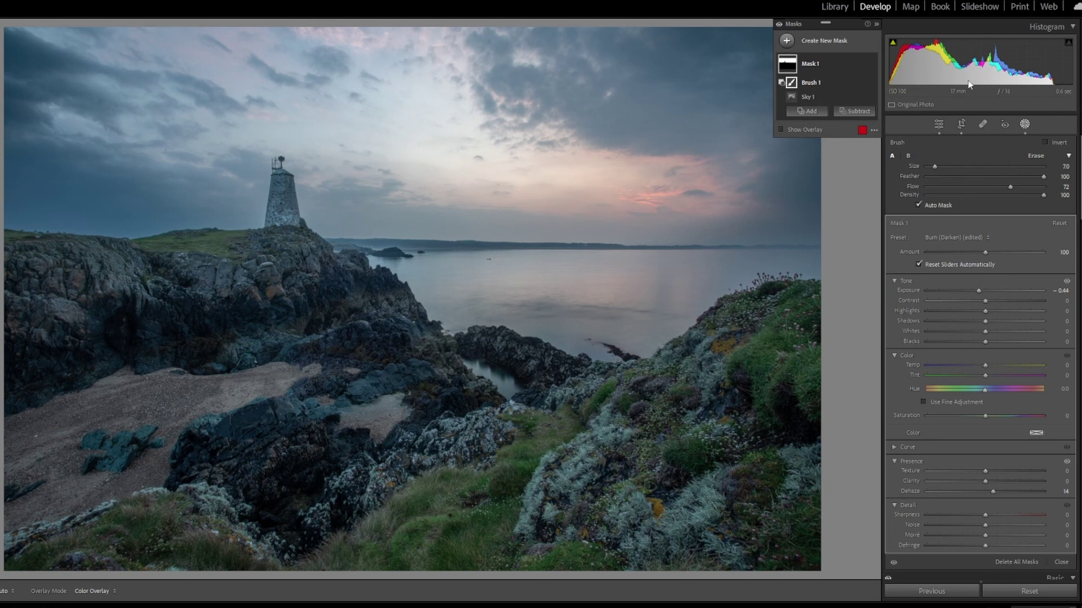
{"action": "left_click", "coordinate": [1025, 125]}
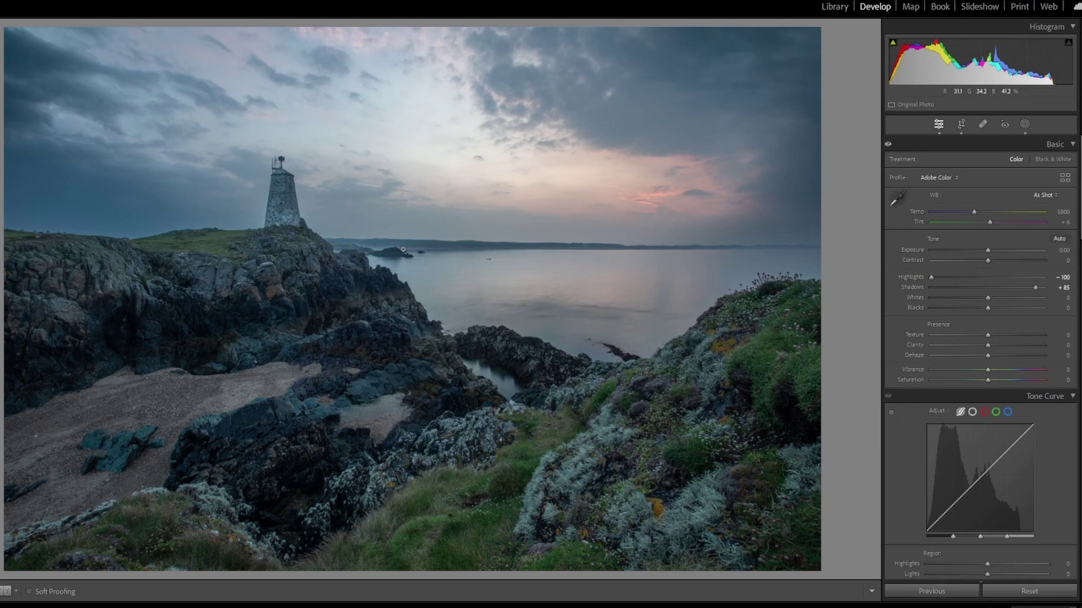
Step: Level the photo along the sea horizon with the Angle tool and apply the crop
{"action": "left_click", "coordinate": [961, 124]}
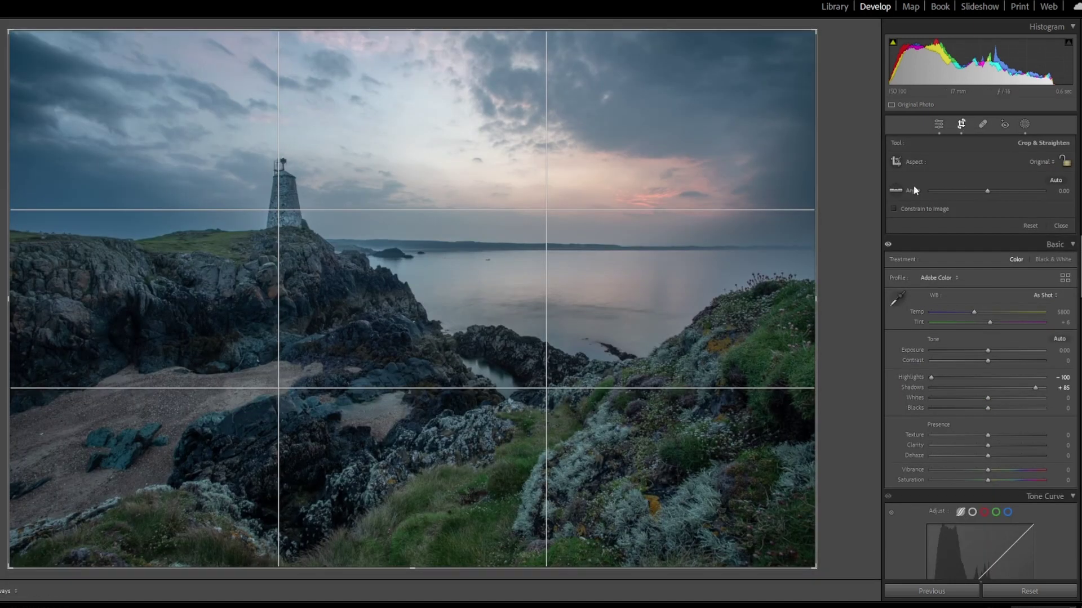
{"action": "left_click", "coordinate": [898, 191]}
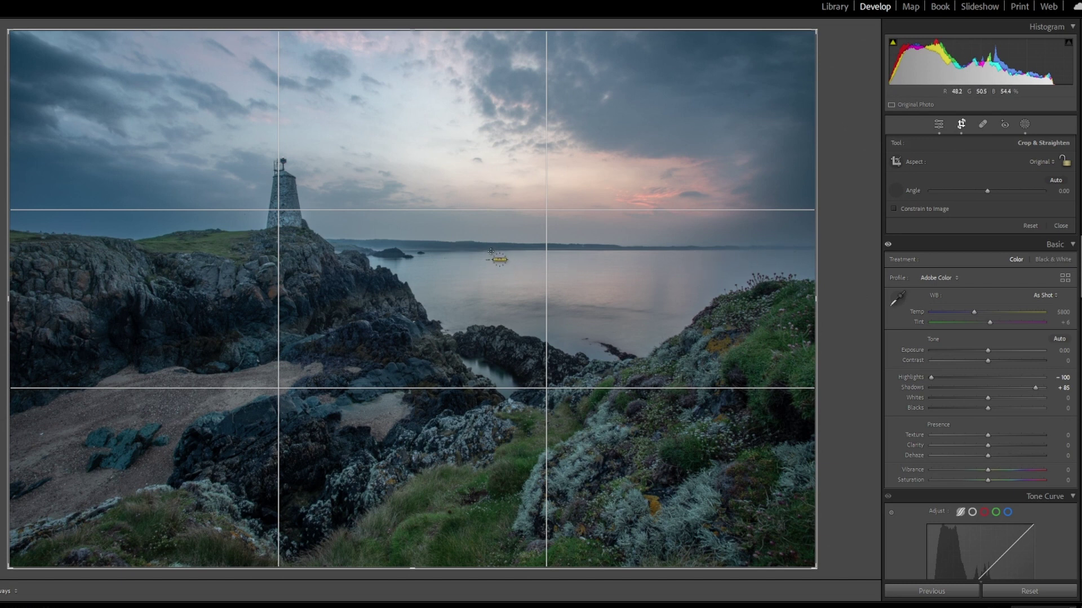
{"action": "left_click_drag", "start_coordinate": [491, 251], "coordinate": [815, 250]}
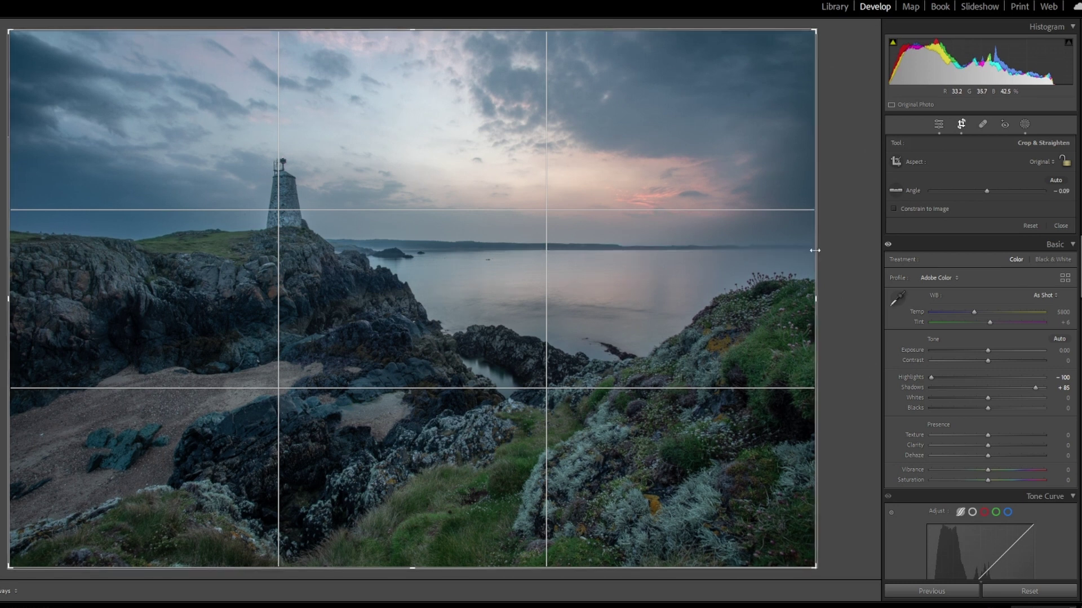
{"action": "key", "text": "Return"}
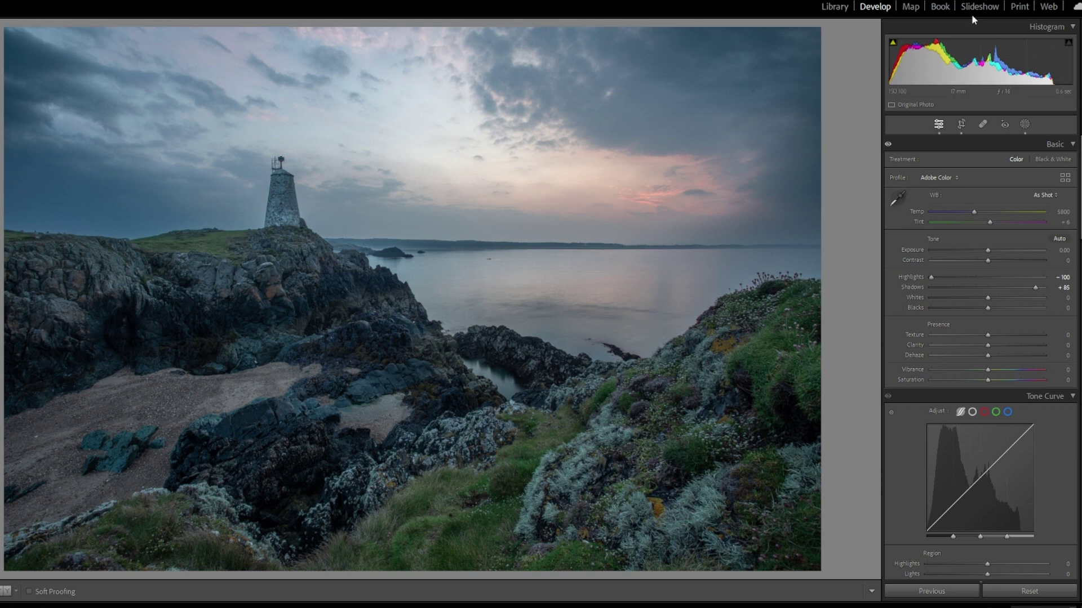
Step: Start a new brush mask with raised exposure and paint over the foreground lichen rocks
{"action": "left_click", "coordinate": [1025, 124]}
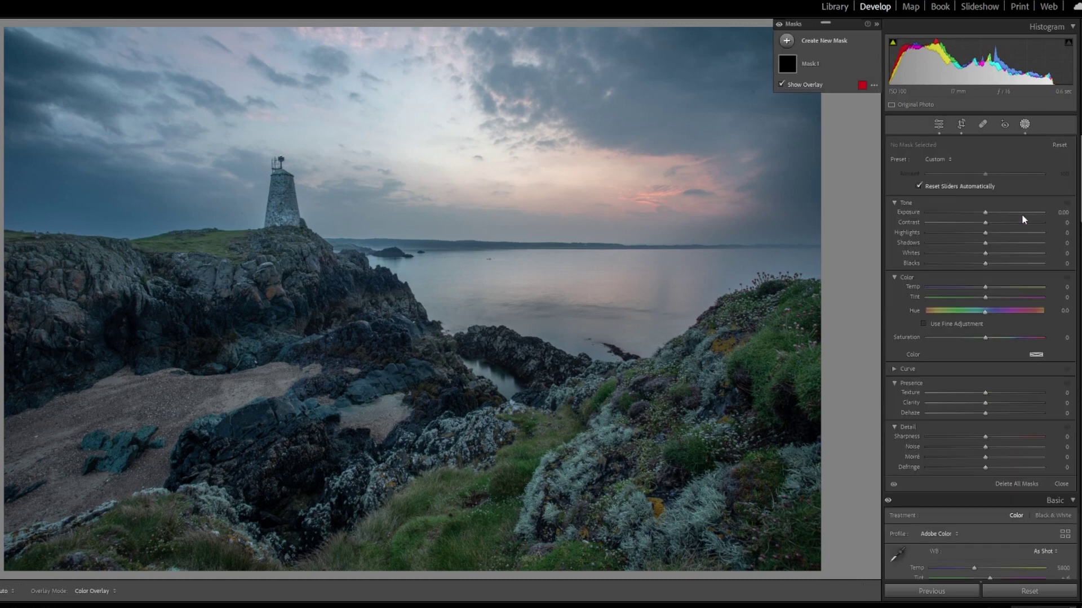
{"action": "left_click", "coordinate": [826, 41]}
{"action": "left_click", "coordinate": [826, 103]}
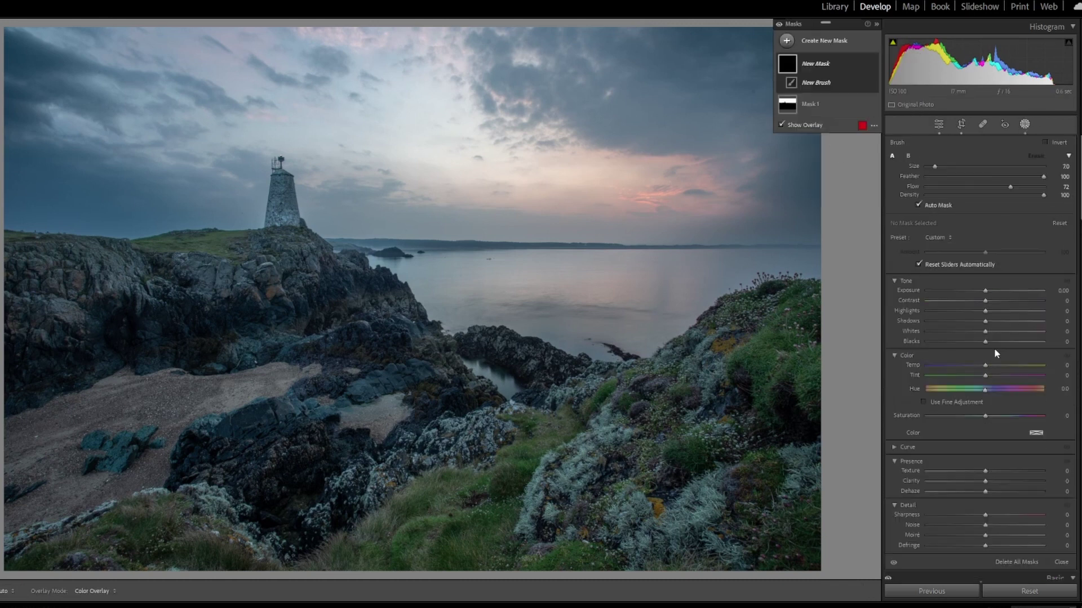
{"action": "left_click_drag", "start_coordinate": [988, 291], "coordinate": [995, 291]}
{"action": "scroll", "coordinate": [575, 468], "scroll_direction": "up", "scroll_amount": 5}
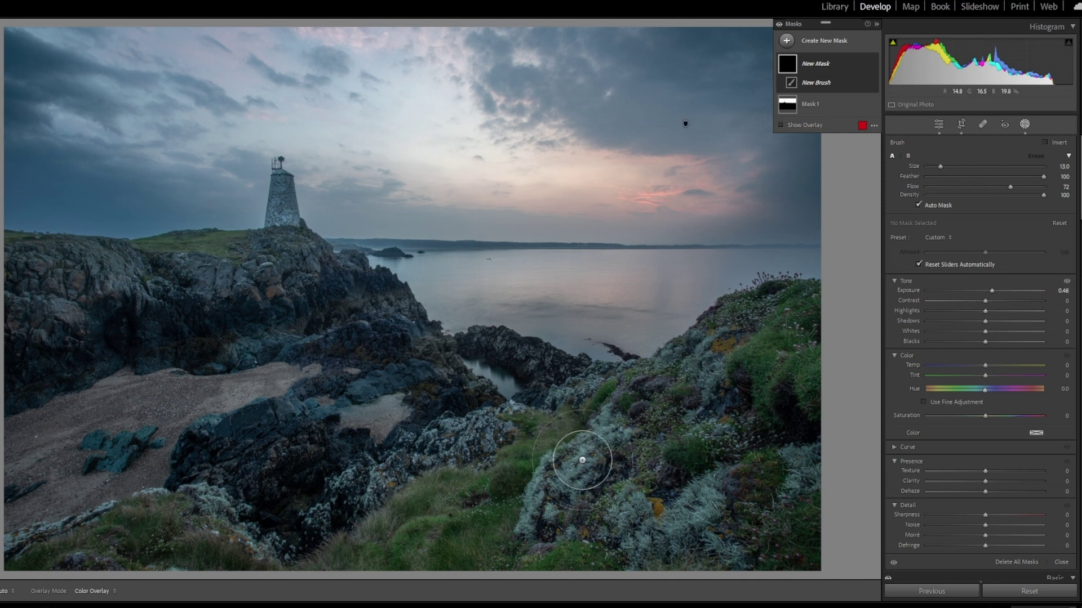
{"action": "left_click", "coordinate": [571, 483]}
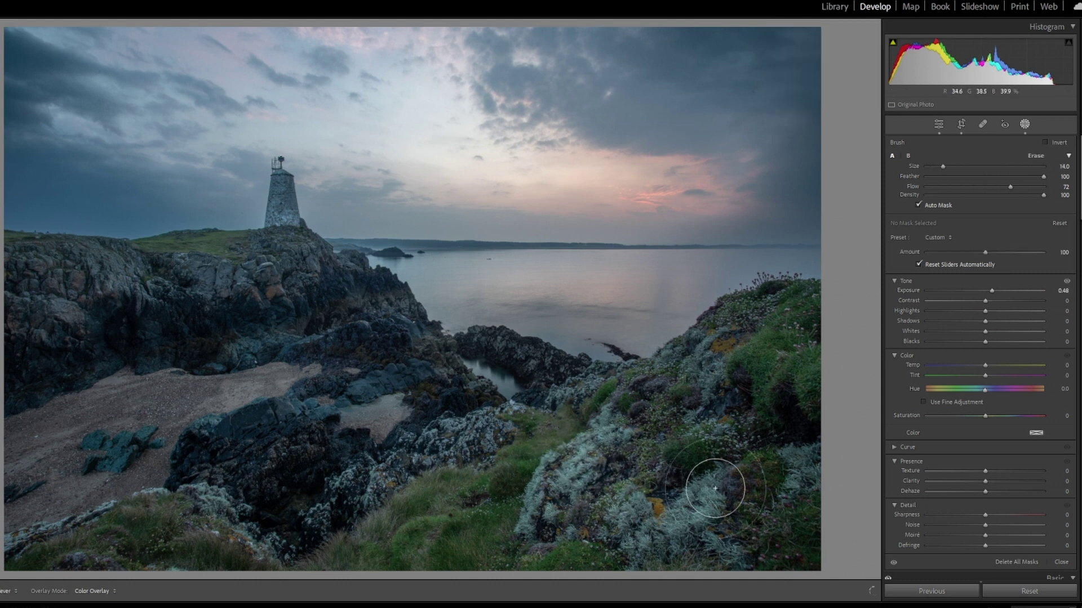
{"action": "mouse_move", "coordinate": [635, 427]}
{"action": "left_mouse_down"}
{"action": "mouse_move", "coordinate": [666, 386]}
{"action": "mouse_move", "coordinate": [642, 403]}
{"action": "left_mouse_up"}
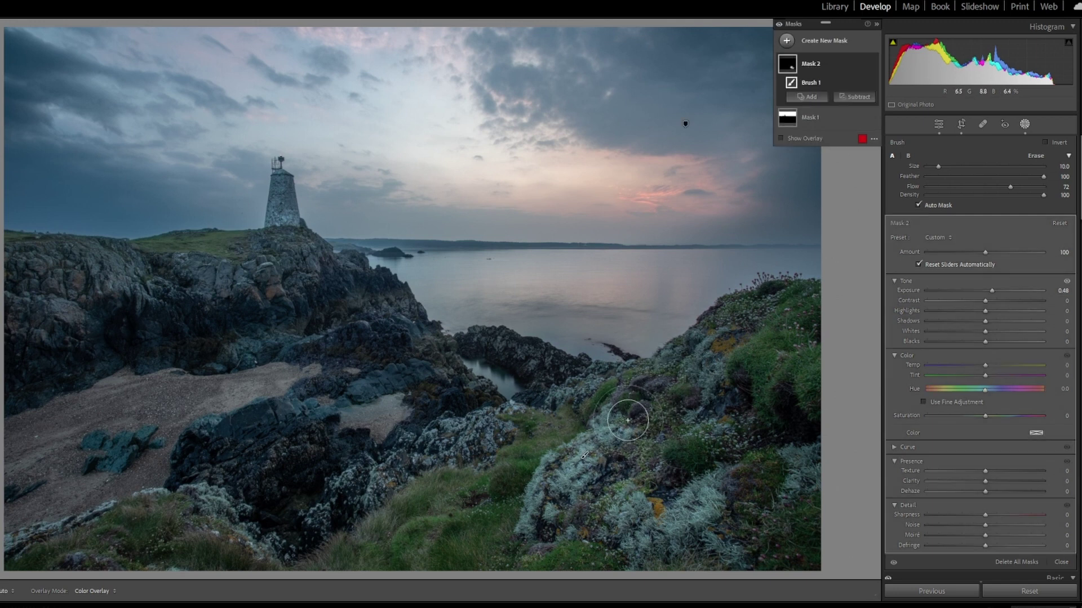
{"action": "scroll", "coordinate": [625, 422], "scroll_direction": "down", "scroll_amount": 4}
{"action": "mouse_move", "coordinate": [609, 439]}
{"action": "left_mouse_down"}
{"action": "mouse_move", "coordinate": [550, 489]}
{"action": "mouse_move", "coordinate": [637, 526]}
{"action": "mouse_move", "coordinate": [712, 491]}
{"action": "mouse_move", "coordinate": [627, 500]}
{"action": "mouse_move", "coordinate": [590, 453]}
{"action": "mouse_move", "coordinate": [605, 445]}
{"action": "mouse_move", "coordinate": [598, 414]}
{"action": "mouse_move", "coordinate": [580, 409]}
{"action": "mouse_move", "coordinate": [577, 383]}
{"action": "mouse_move", "coordinate": [569, 398]}
{"action": "mouse_move", "coordinate": [458, 431]}
{"action": "mouse_move", "coordinate": [484, 441]}
{"action": "mouse_move", "coordinate": [437, 442]}
{"action": "mouse_move", "coordinate": [483, 435]}
{"action": "left_mouse_up"}
{"action": "scroll", "coordinate": [580, 405], "scroll_direction": "down", "scroll_amount": 5}
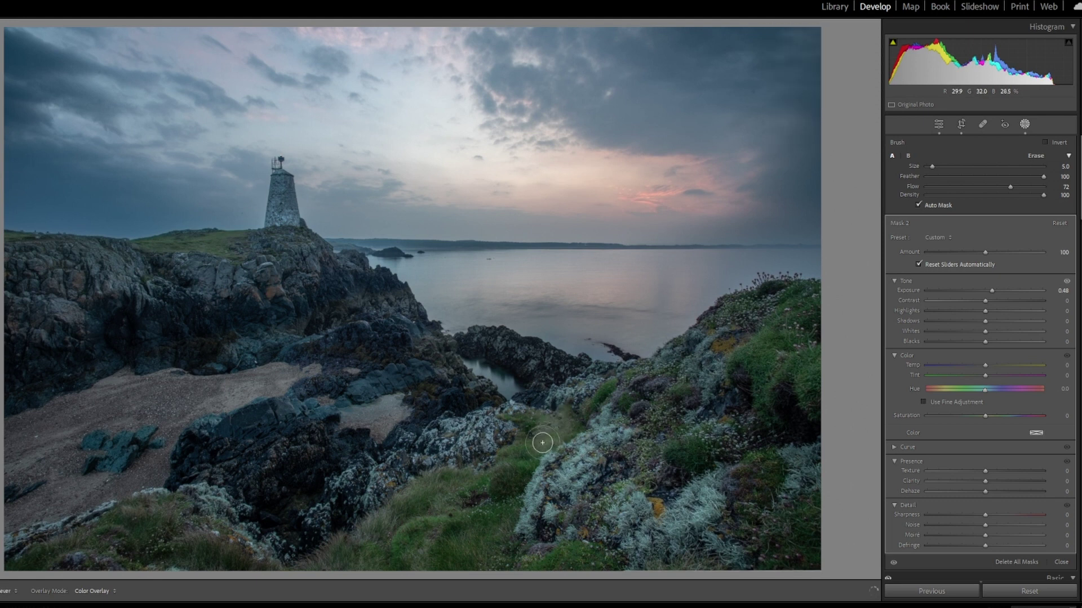
Step: Paint the left rocks with a larger brush and raise the mask's Exposure to +0.65
{"action": "key", "text": "h"}
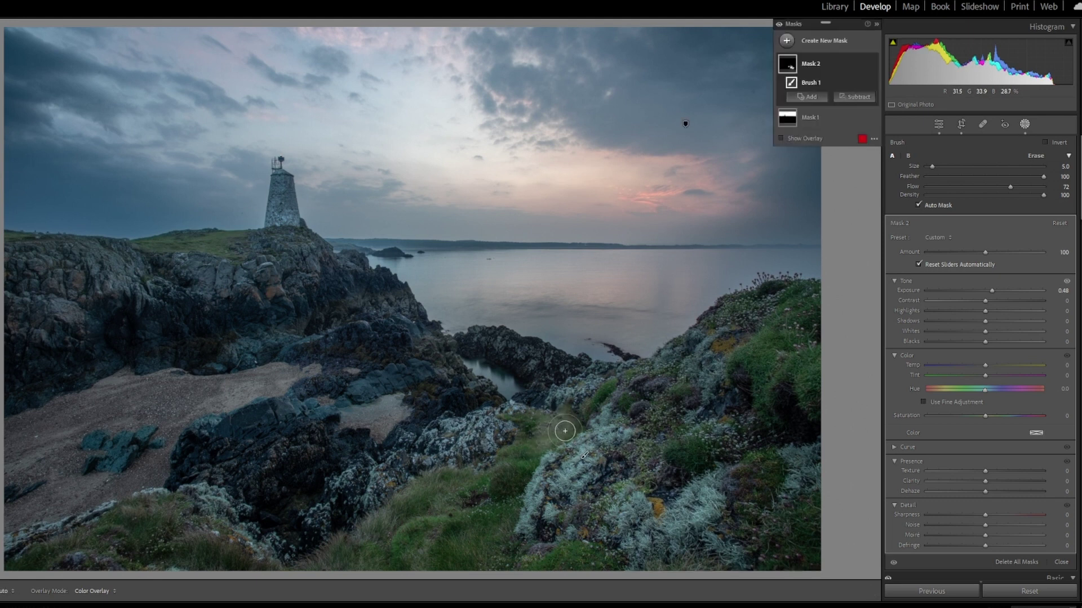
{"action": "key", "text": "h"}
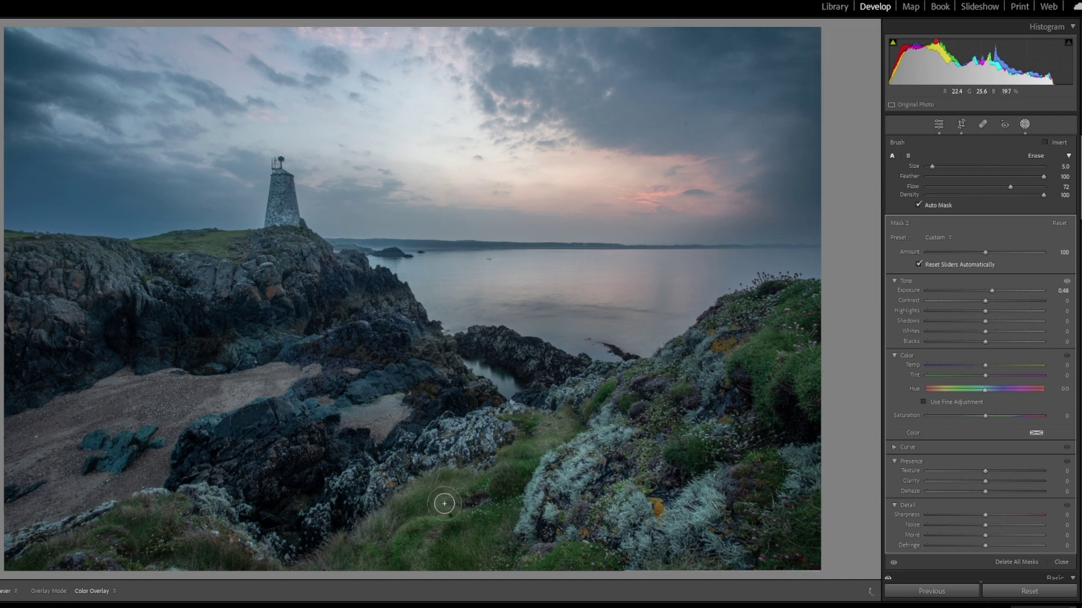
{"action": "key", "text": "h"}
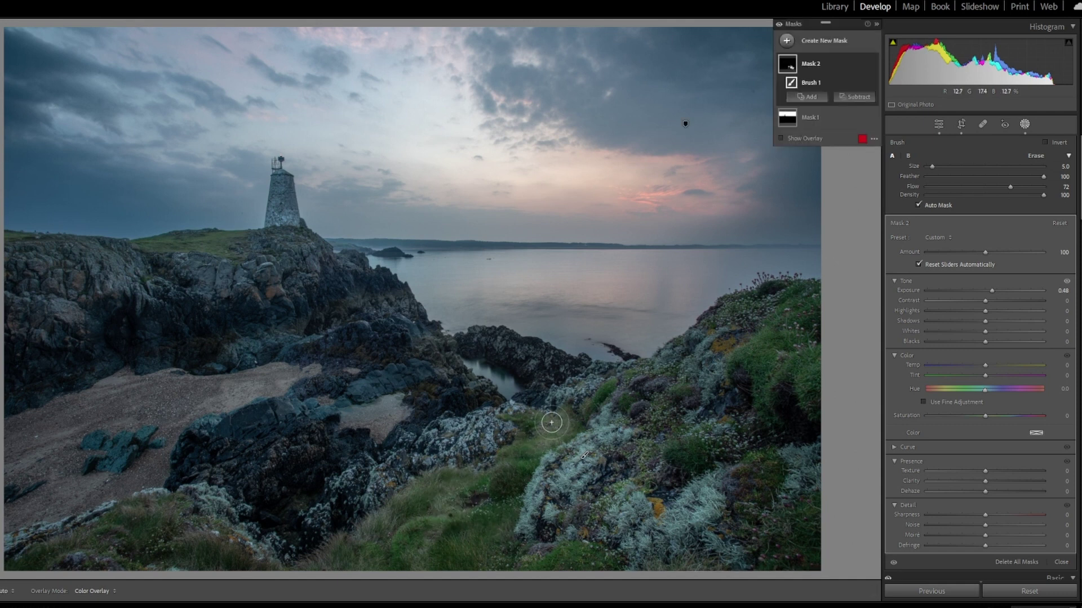
{"action": "key", "text": "h"}
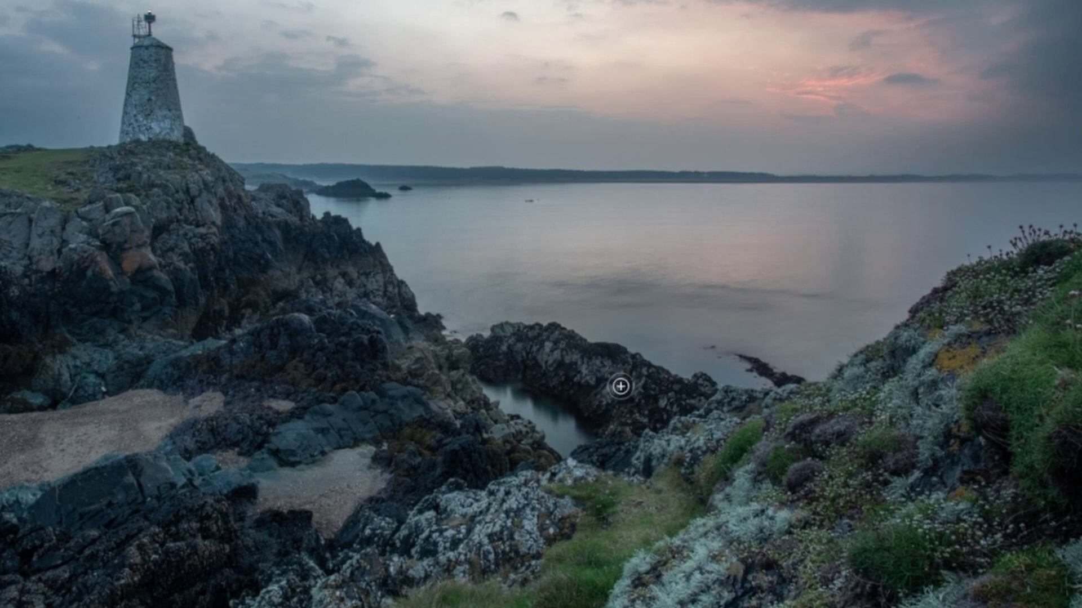
{"action": "scroll", "coordinate": [367, 273], "scroll_direction": "up", "scroll_amount": 5}
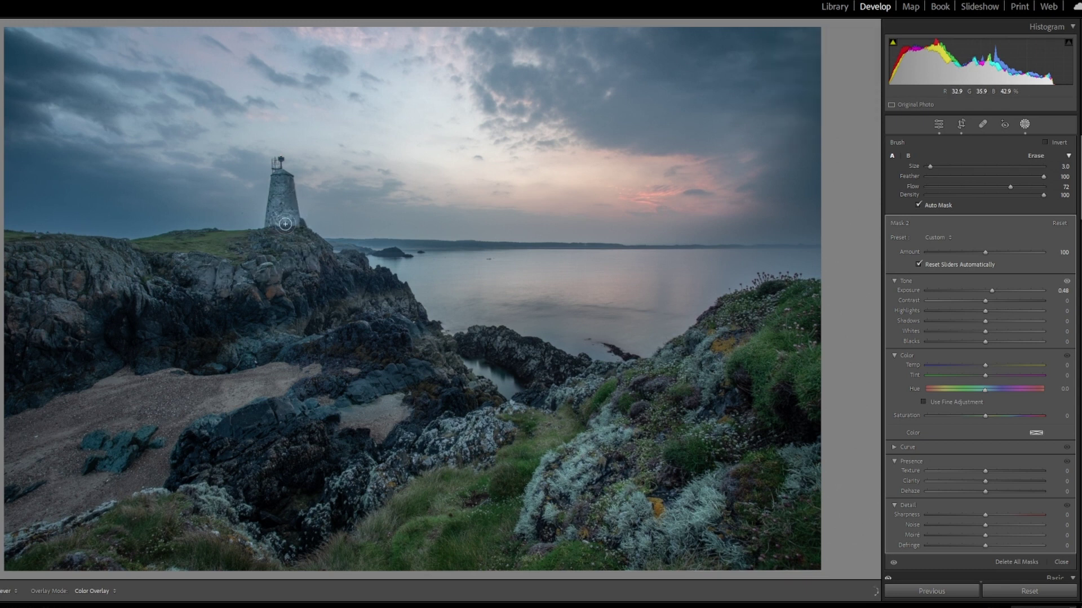
{"action": "key", "text": "bracketright"}
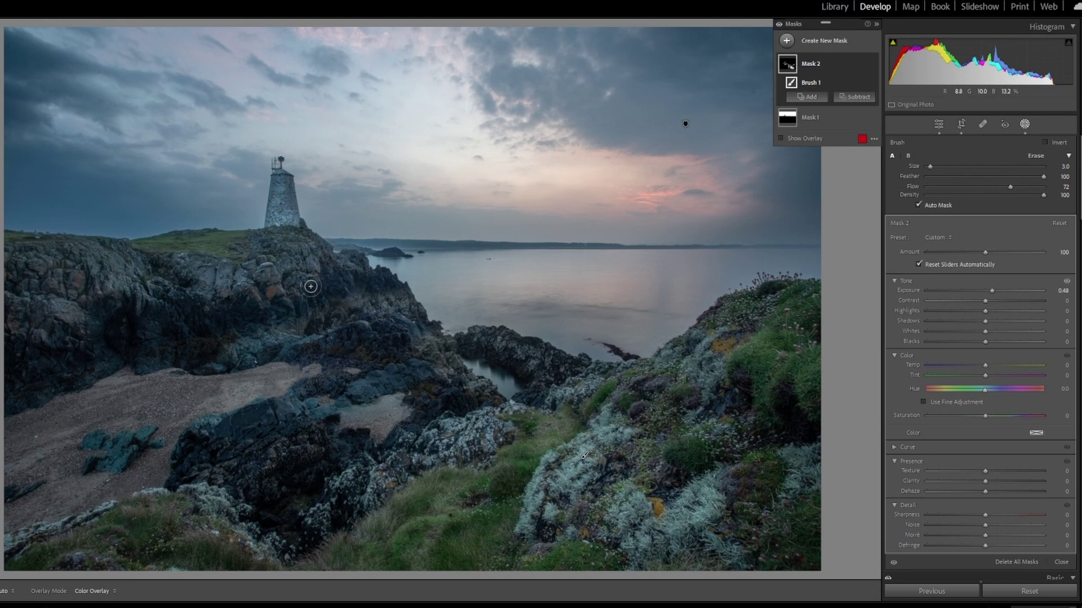
{"action": "mouse_move", "coordinate": [295, 277]}
{"action": "left_mouse_down"}
{"action": "mouse_move", "coordinate": [284, 262]}
{"action": "mouse_move", "coordinate": [226, 274]}
{"action": "left_mouse_up"}
{"action": "left_click_drag", "start_coordinate": [989, 290], "coordinate": [994, 291]}
{"action": "key", "text": "ctrl+minus"}
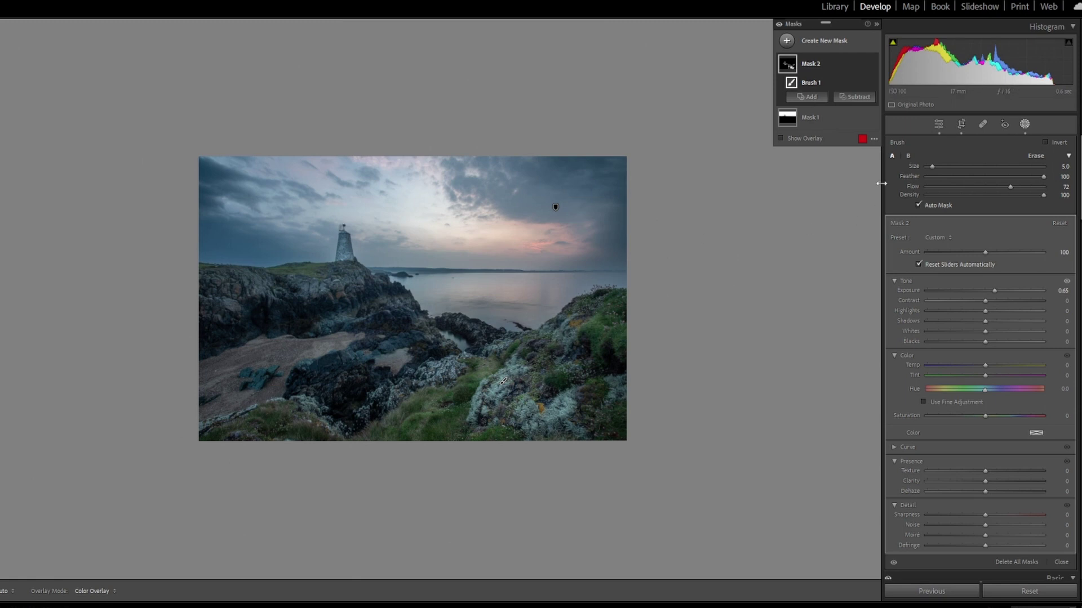
Step: Start a Burn (Darken) brush mask at -0.30 exposure and paint the bottom-left corner
{"action": "left_click", "coordinate": [840, 42]}
{"action": "left_click", "coordinate": [827, 134]}
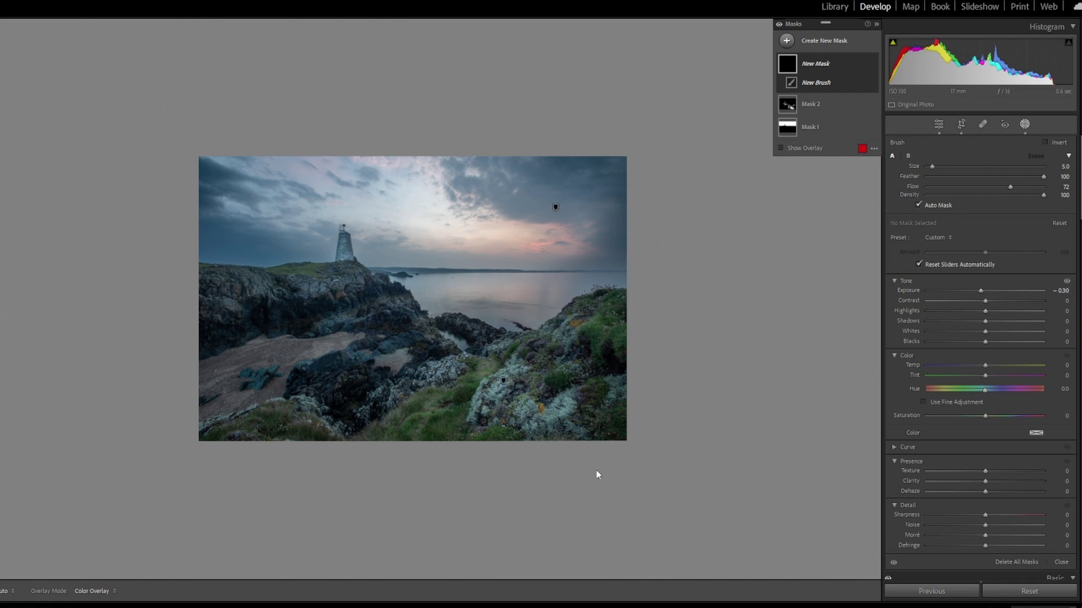
{"action": "scroll", "coordinate": [598, 470], "scroll_direction": "up", "scroll_amount": 8}
{"action": "key", "text": "h"}
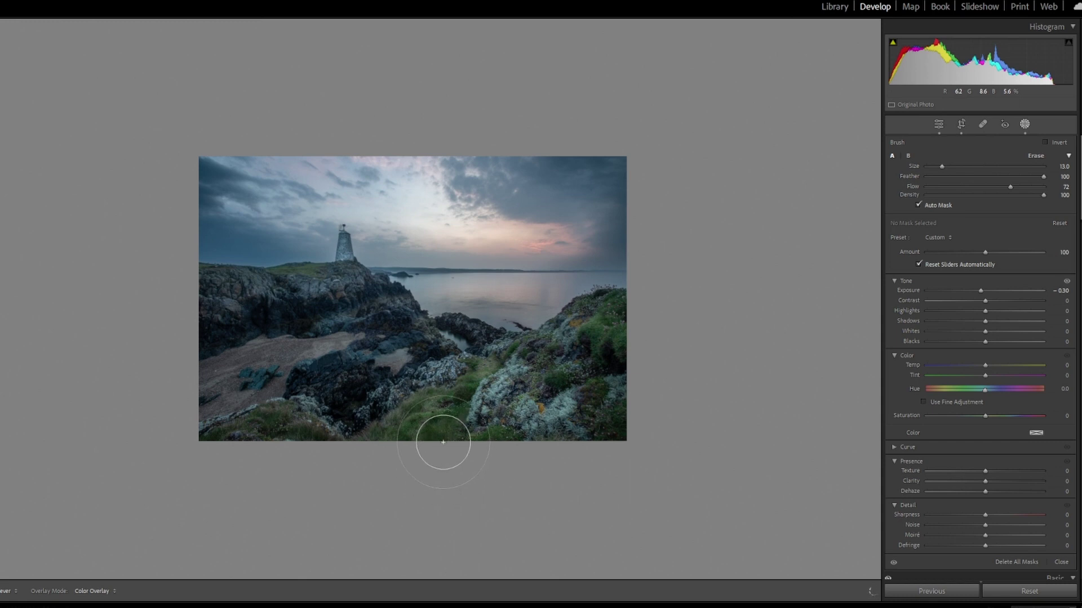
{"action": "scroll", "coordinate": [274, 444], "scroll_direction": "down", "scroll_amount": 1}
{"action": "mouse_move", "coordinate": [205, 454]}
{"action": "left_mouse_down"}
{"action": "mouse_move", "coordinate": [183, 427]}
{"action": "mouse_move", "coordinate": [193, 402]}
{"action": "left_mouse_up"}
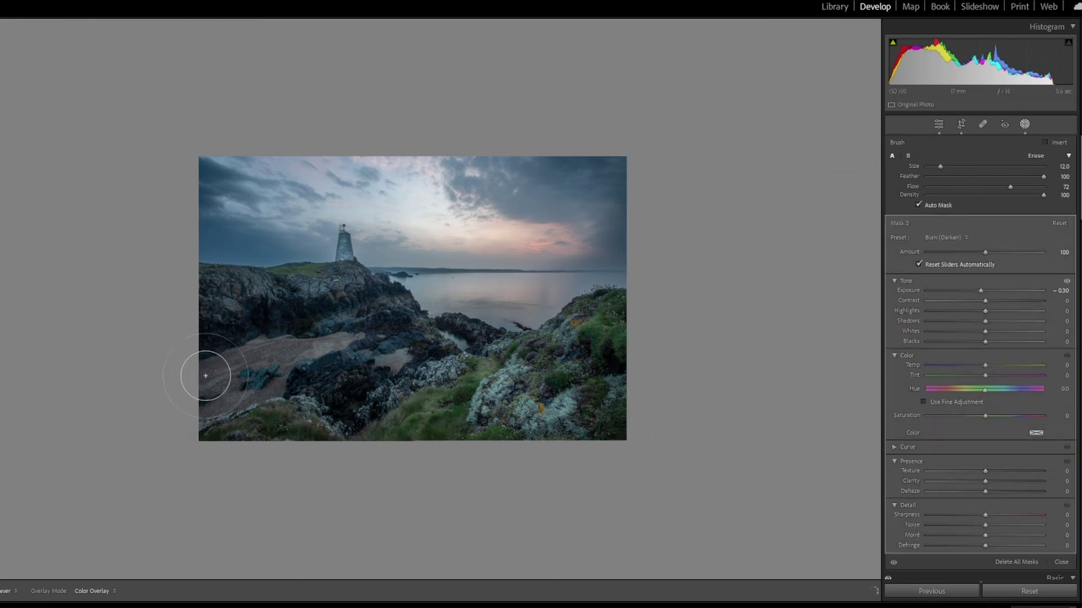
Step: Darken the right edge, the sky, and the area around the lighthouse with a smaller brush
{"action": "key", "text": "h"}
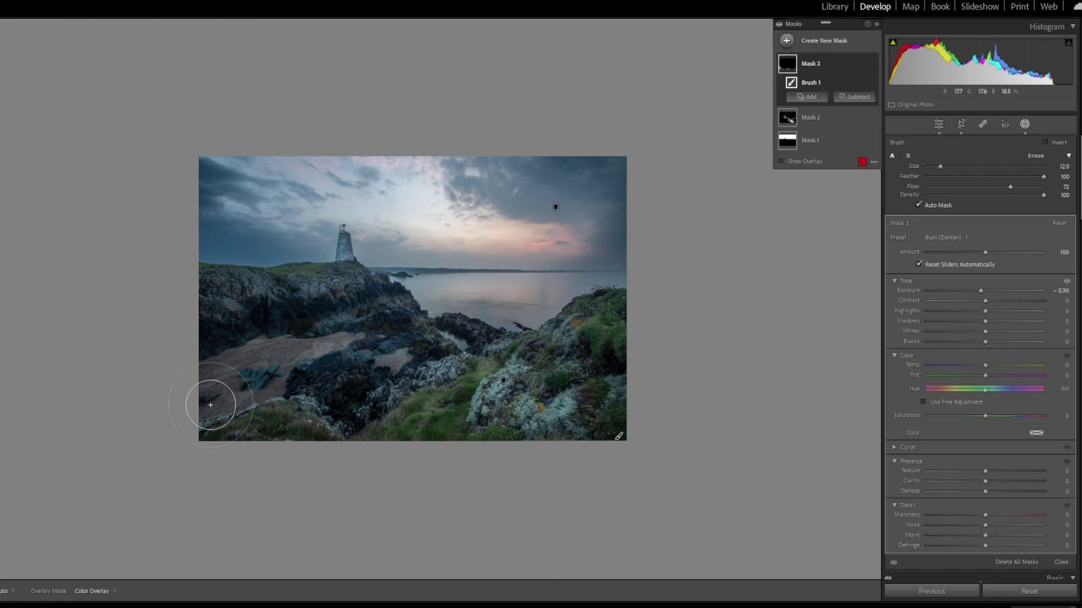
{"action": "scroll", "coordinate": [237, 144], "scroll_direction": "up", "scroll_amount": 4}
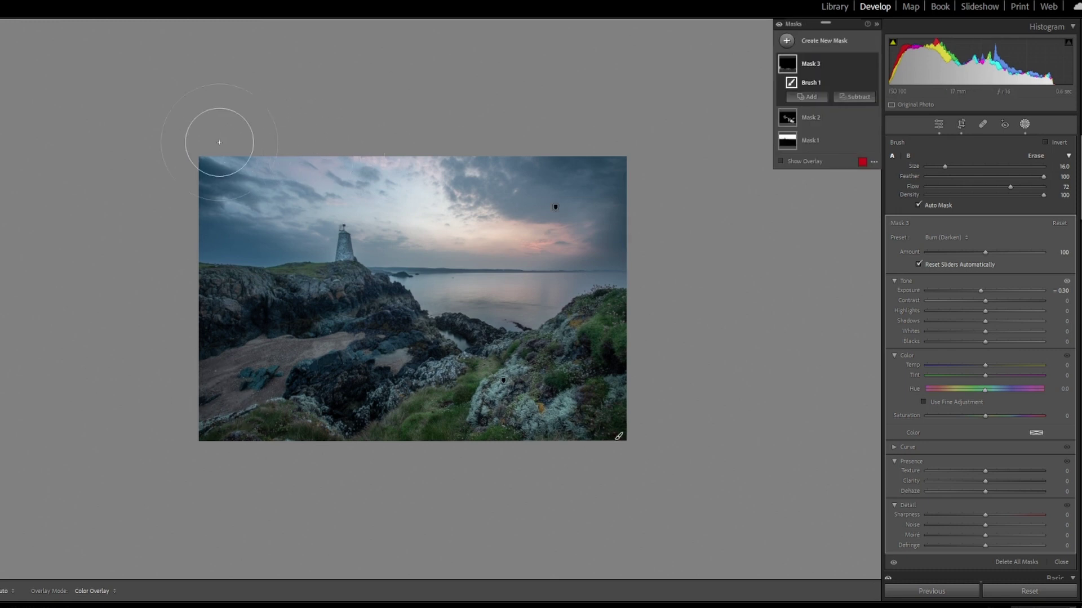
{"action": "key", "text": "h"}
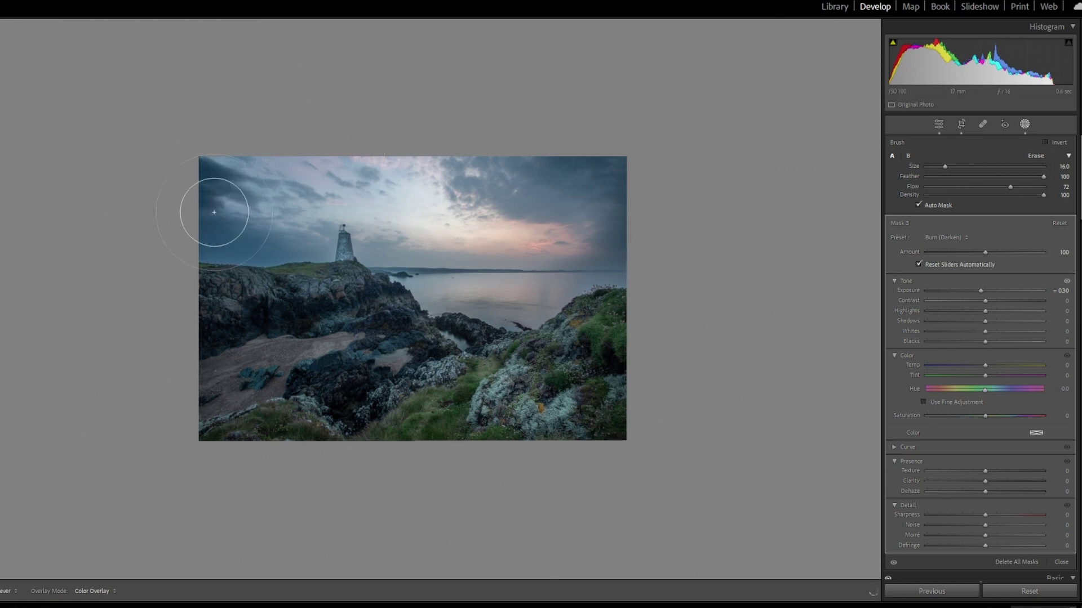
{"action": "key", "text": "h"}
{"action": "key", "text": "h"}
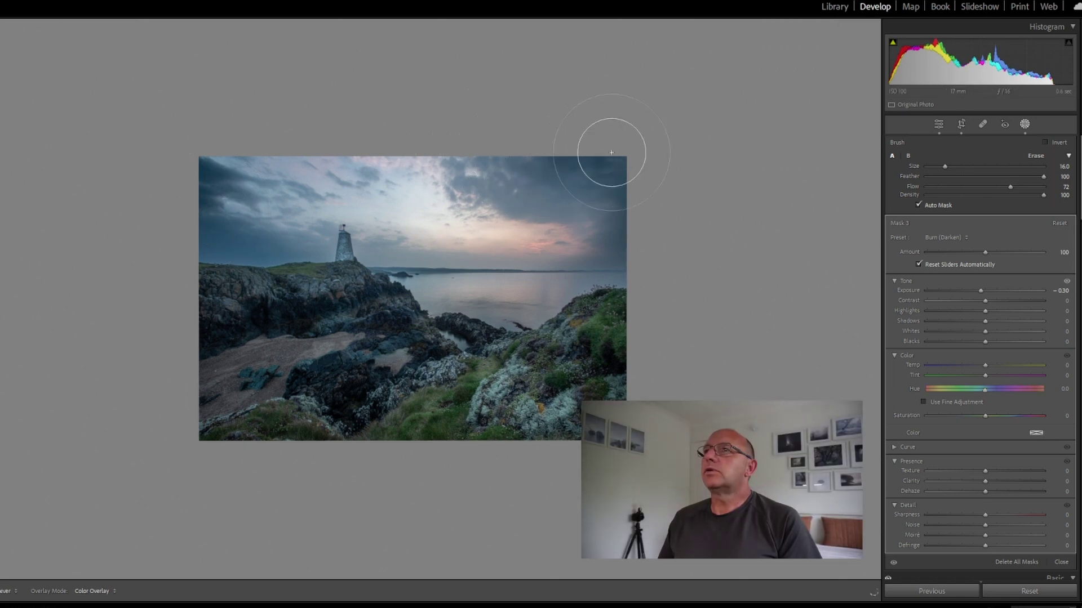
{"action": "mouse_move", "coordinate": [611, 152]}
{"action": "left_mouse_down"}
{"action": "mouse_move", "coordinate": [623, 211]}
{"action": "mouse_move", "coordinate": [510, 162]}
{"action": "mouse_move", "coordinate": [596, 186]}
{"action": "left_mouse_up"}
{"action": "key", "text": "h"}
{"action": "key", "text": "bracketleft"}
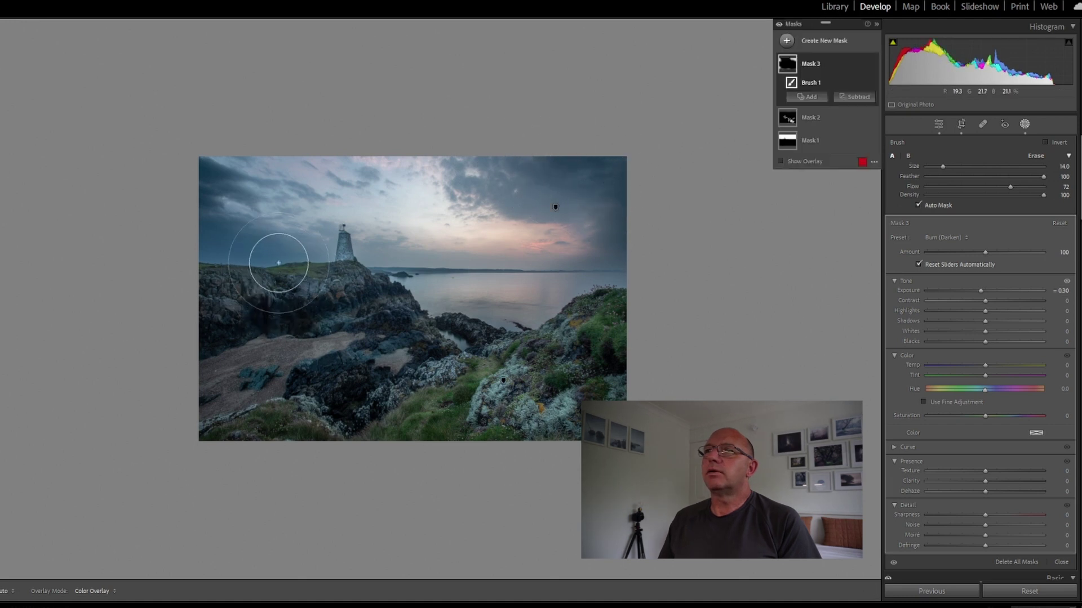
{"action": "key", "text": "bracketleft"}
{"action": "key", "text": "bracketleft"}
{"action": "key", "text": "bracketleft"}
{"action": "key", "text": "h"}
{"action": "mouse_move", "coordinate": [273, 259]}
{"action": "left_mouse_down"}
{"action": "mouse_move", "coordinate": [331, 253]}
{"action": "mouse_move", "coordinate": [194, 256]}
{"action": "mouse_move", "coordinate": [206, 260]}
{"action": "mouse_move", "coordinate": [196, 259]}
{"action": "mouse_move", "coordinate": [190, 310]}
{"action": "mouse_move", "coordinate": [213, 343]}
{"action": "left_mouse_up"}
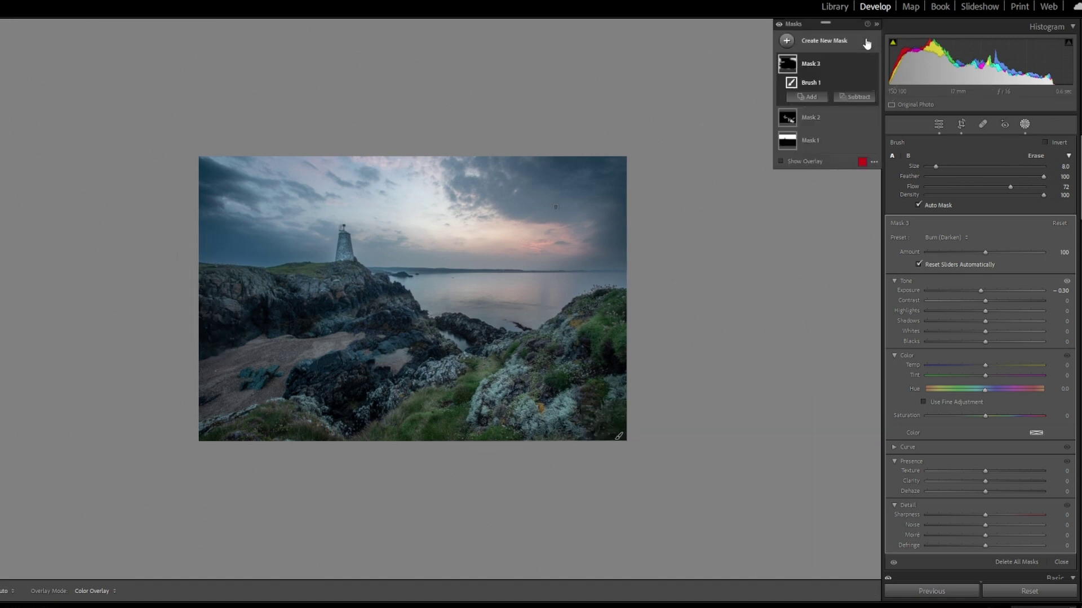
Step: Close masking, set Contrast to +6, and check the rocks and grass zoomed in
{"action": "left_click", "coordinate": [1024, 124]}
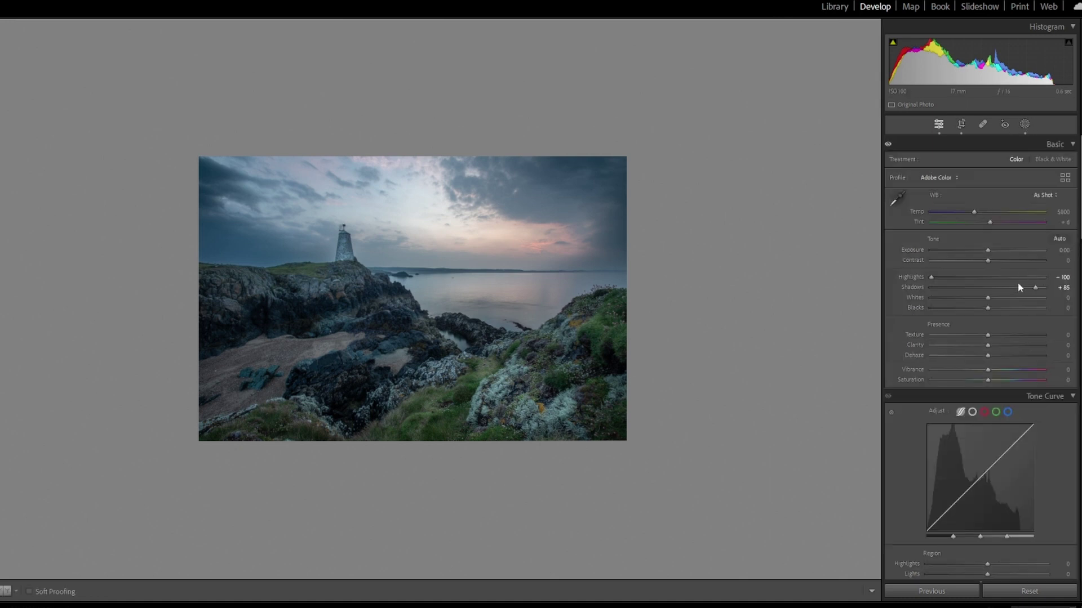
{"action": "left_click_drag", "start_coordinate": [990, 265], "coordinate": [993, 265]}
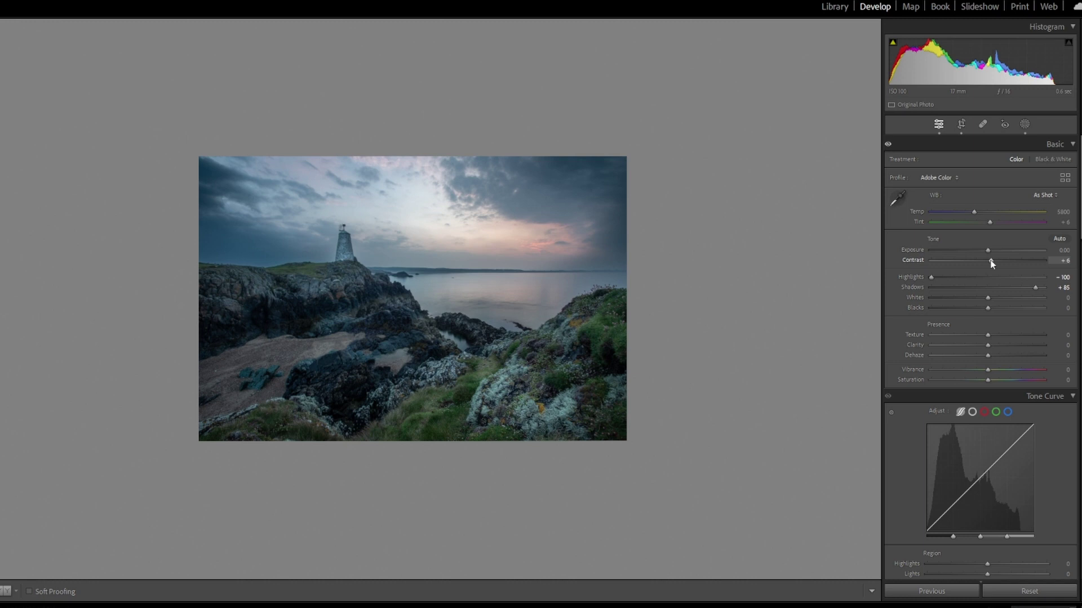
{"action": "left_click", "coordinate": [446, 300]}
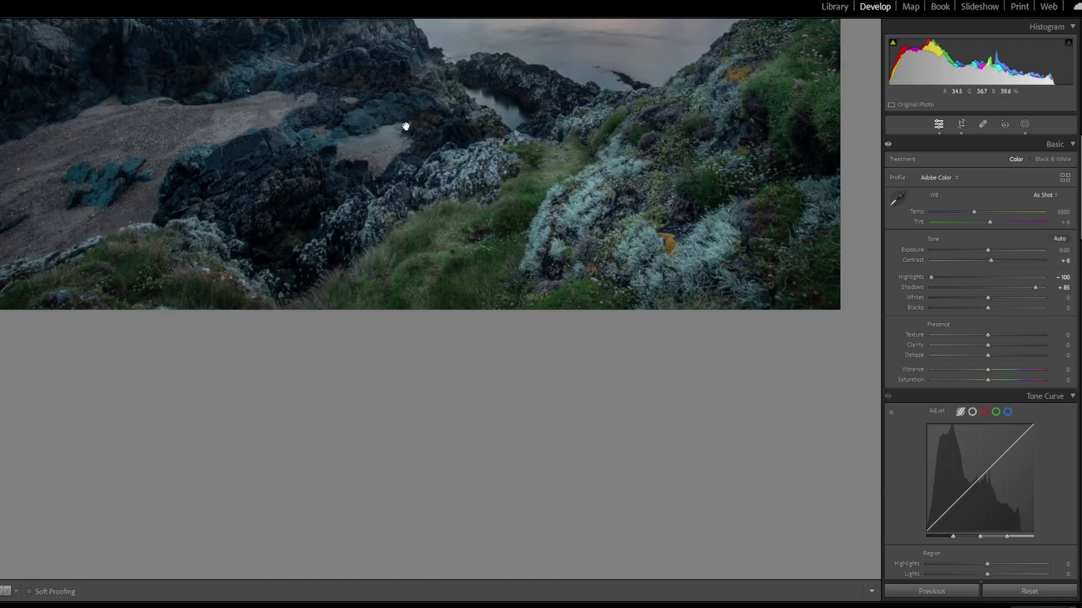
{"action": "left_click_drag", "start_coordinate": [406, 127], "coordinate": [396, 414]}
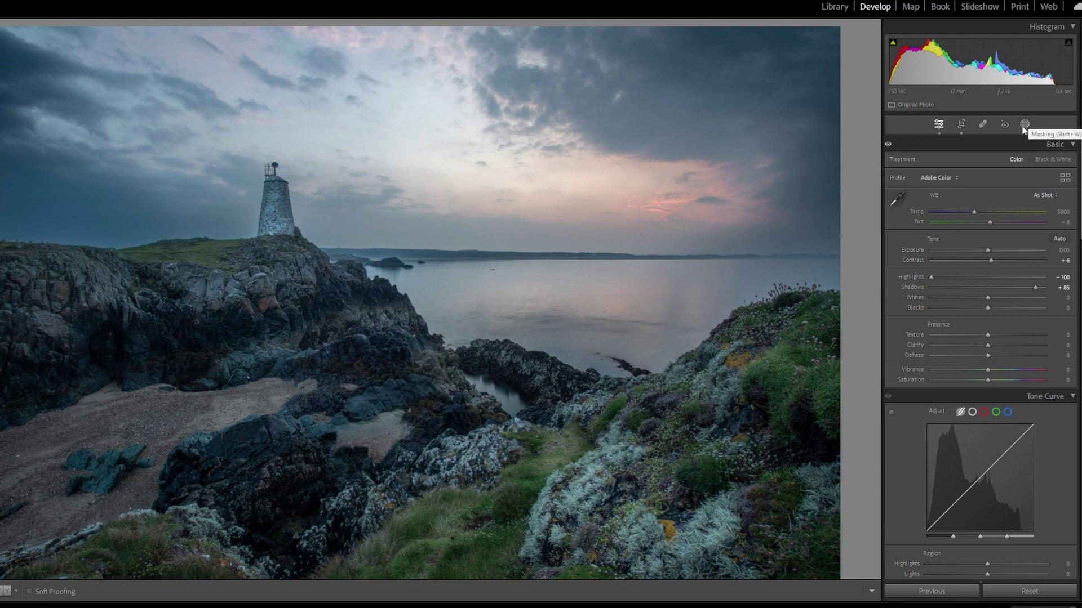
Step: Remove the water speck and two other distractions with content-aware Spot Removal
{"action": "left_click", "coordinate": [982, 124]}
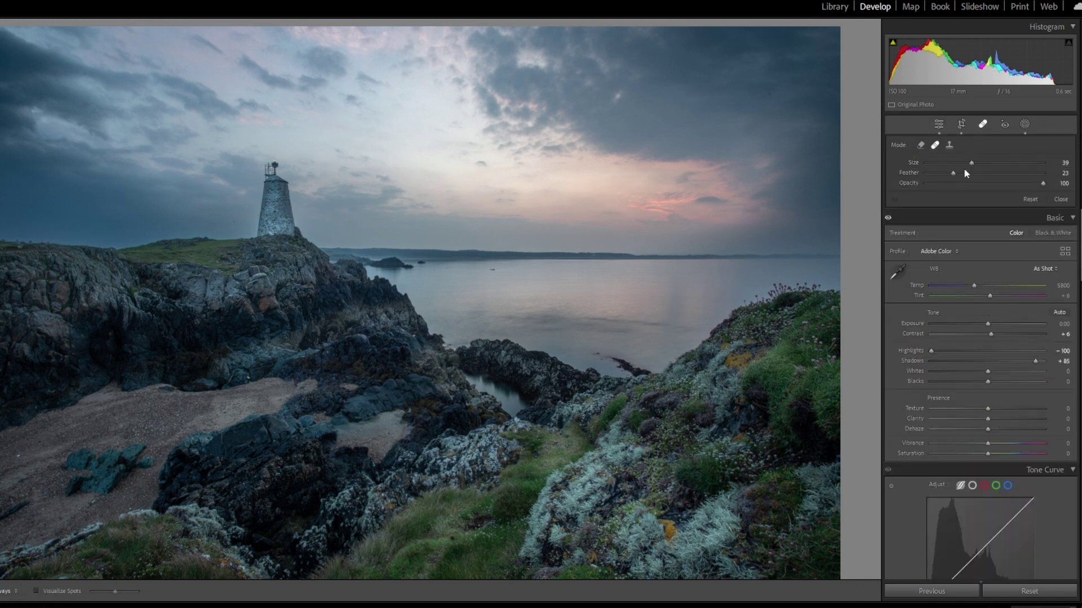
{"action": "left_click", "coordinate": [921, 146]}
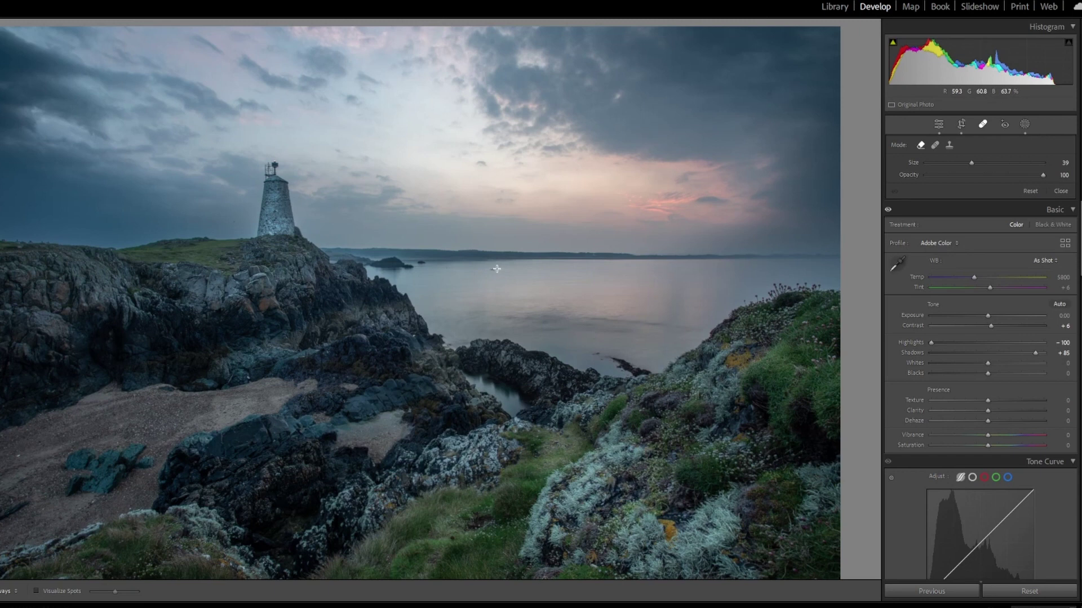
{"action": "left_click_drag", "start_coordinate": [489, 270], "coordinate": [518, 280]}
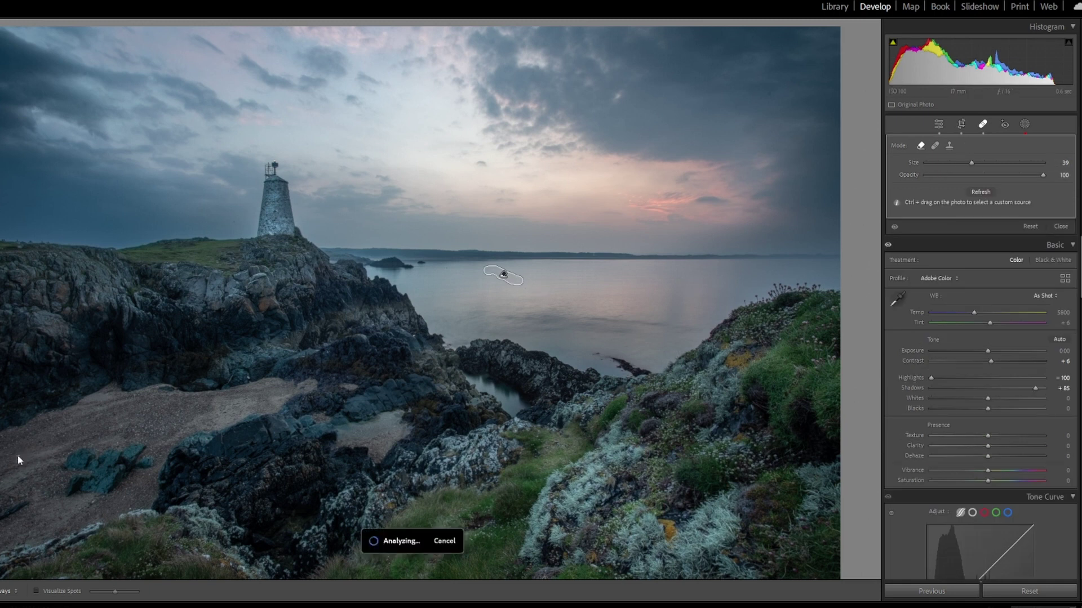
{"action": "left_click", "coordinate": [246, 377]}
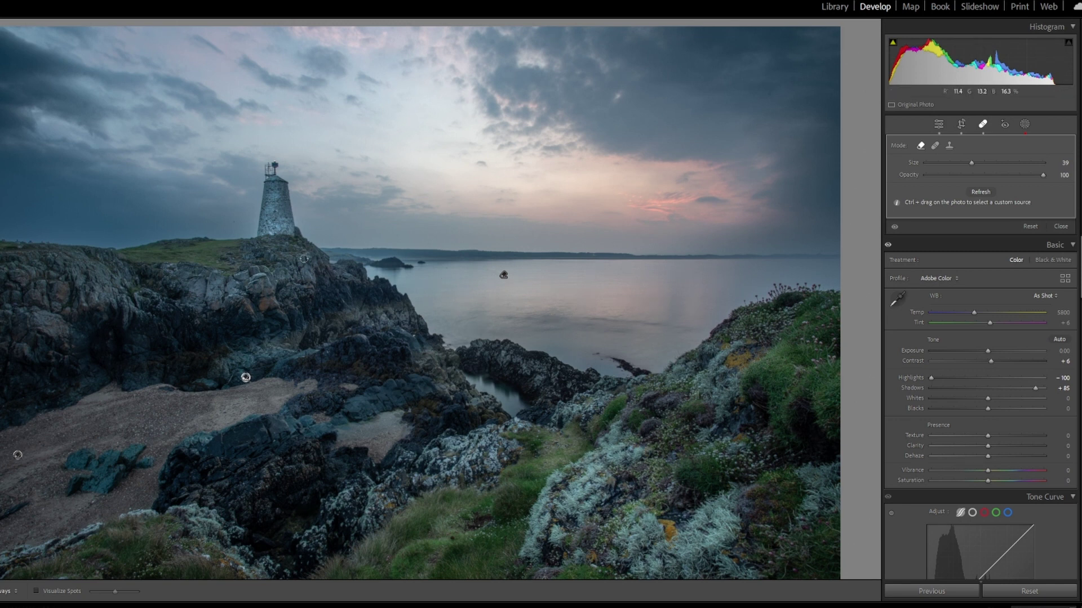
{"action": "left_click", "coordinate": [235, 220]}
{"action": "left_click", "coordinate": [984, 125]}
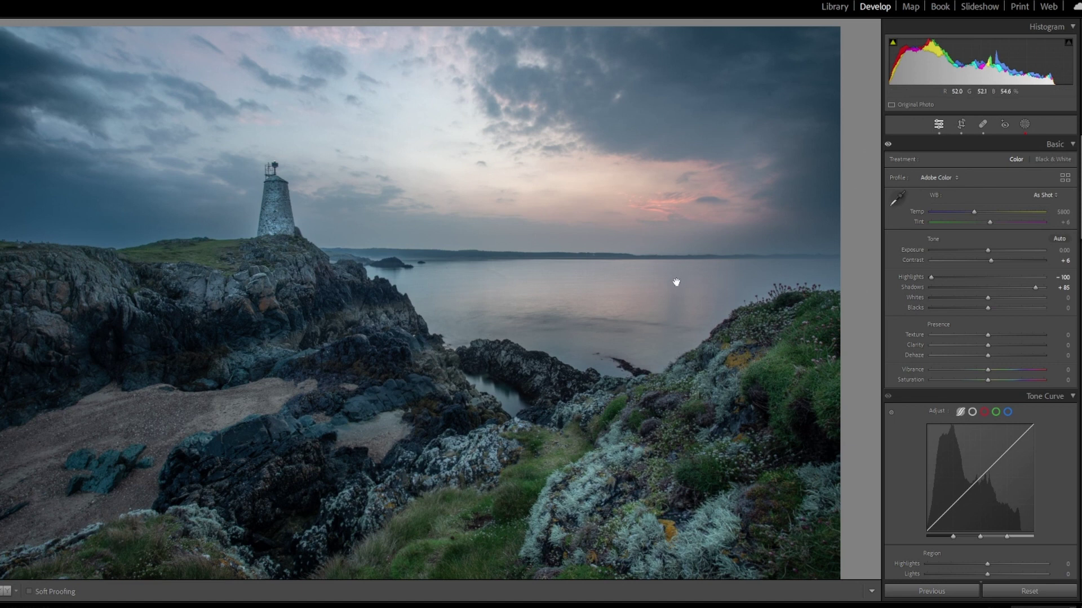
Step: Replace the poor heal spot on the water with a new click-placed heal over the speck
{"action": "left_click", "coordinate": [983, 125]}
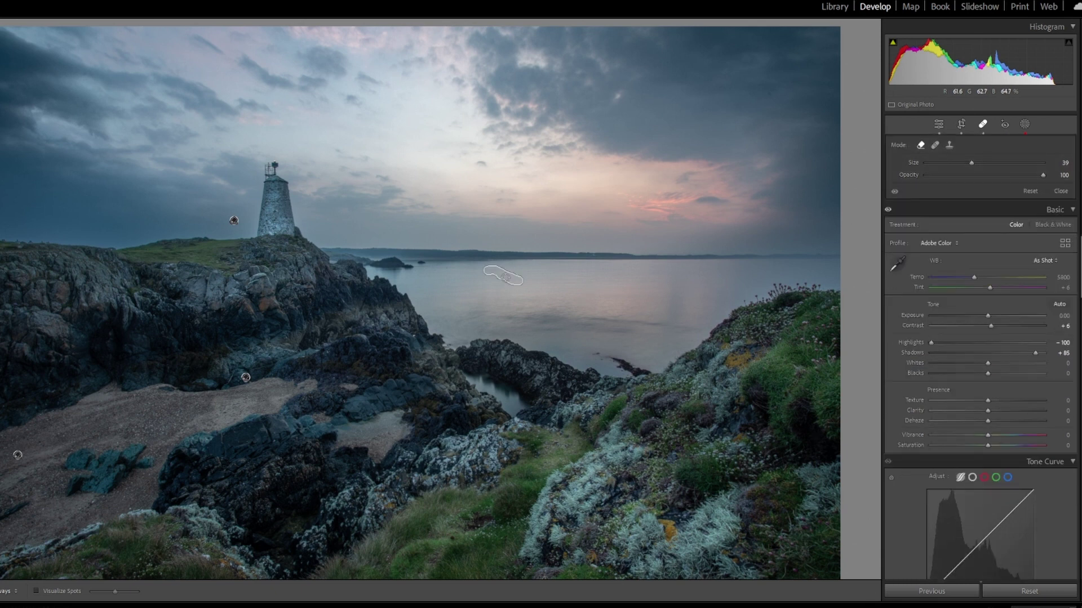
{"action": "key", "text": "Delete"}
{"action": "left_click", "coordinate": [493, 269]}
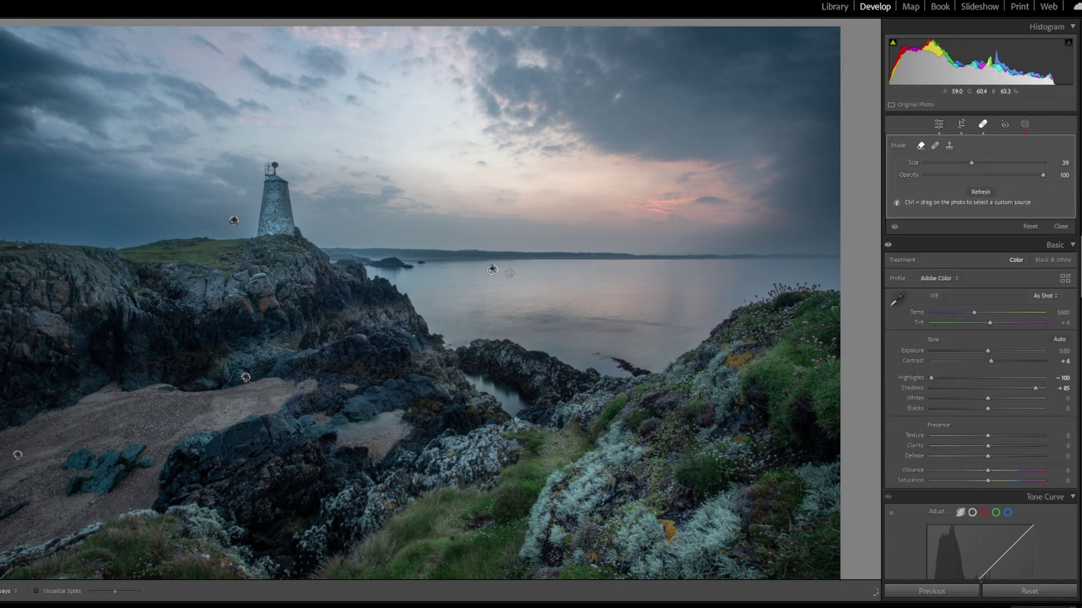
{"action": "left_click", "coordinate": [983, 125]}
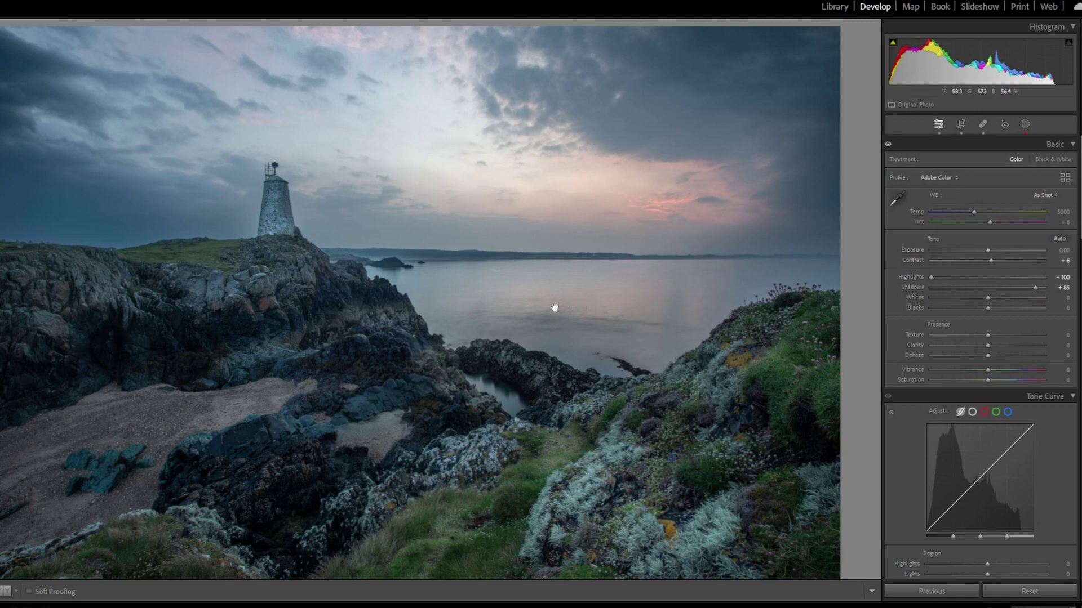
Step: Zoom in and use Spot Removal to heal seven dark specks on the sea near the islands
{"action": "left_click", "coordinate": [493, 274]}
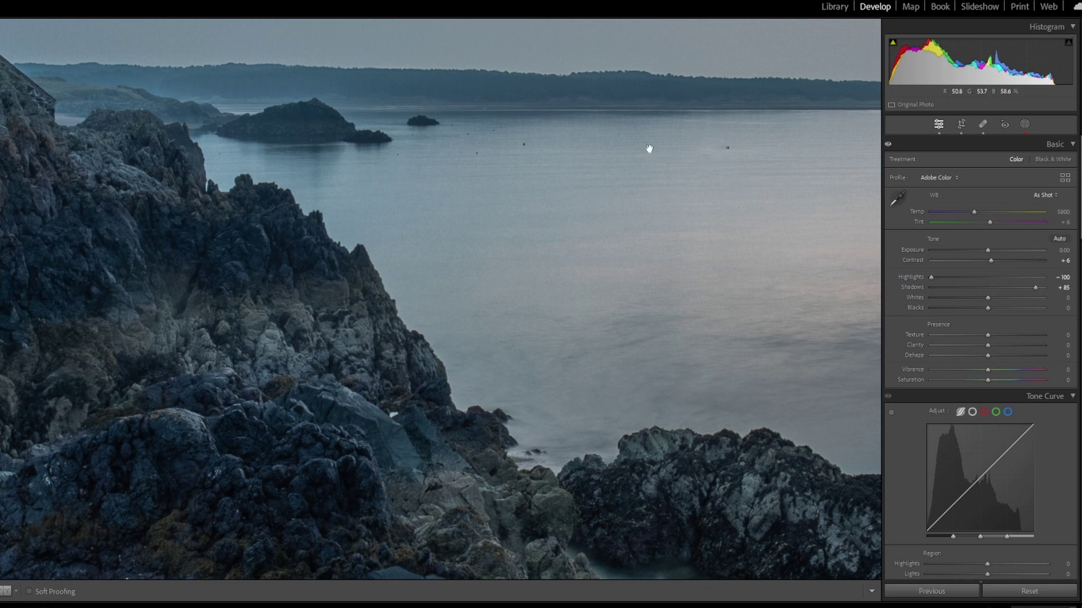
{"action": "left_click", "coordinate": [984, 126]}
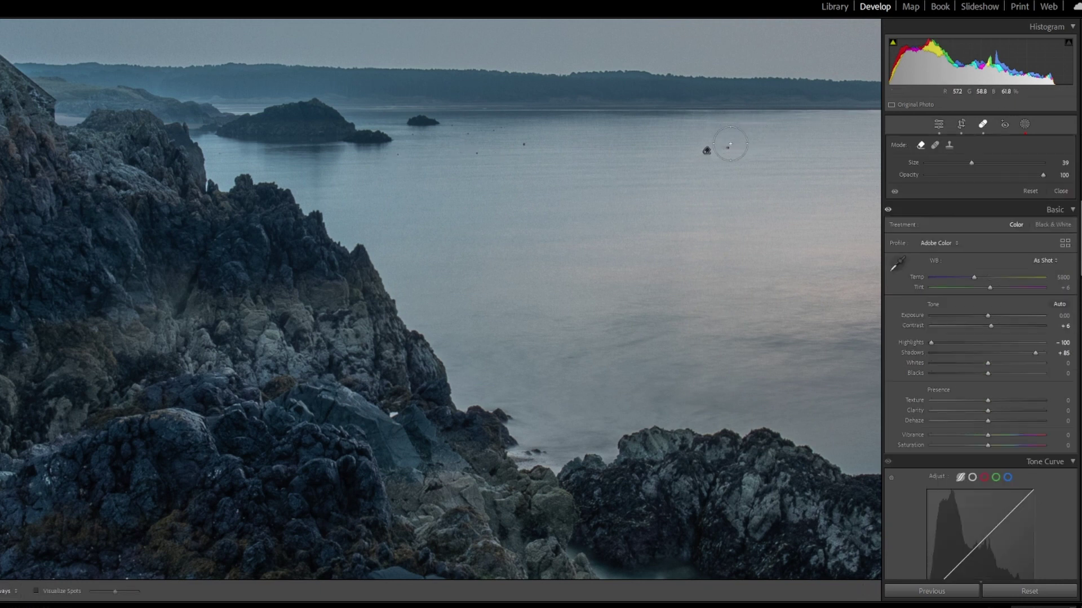
{"action": "left_click", "coordinate": [733, 145]}
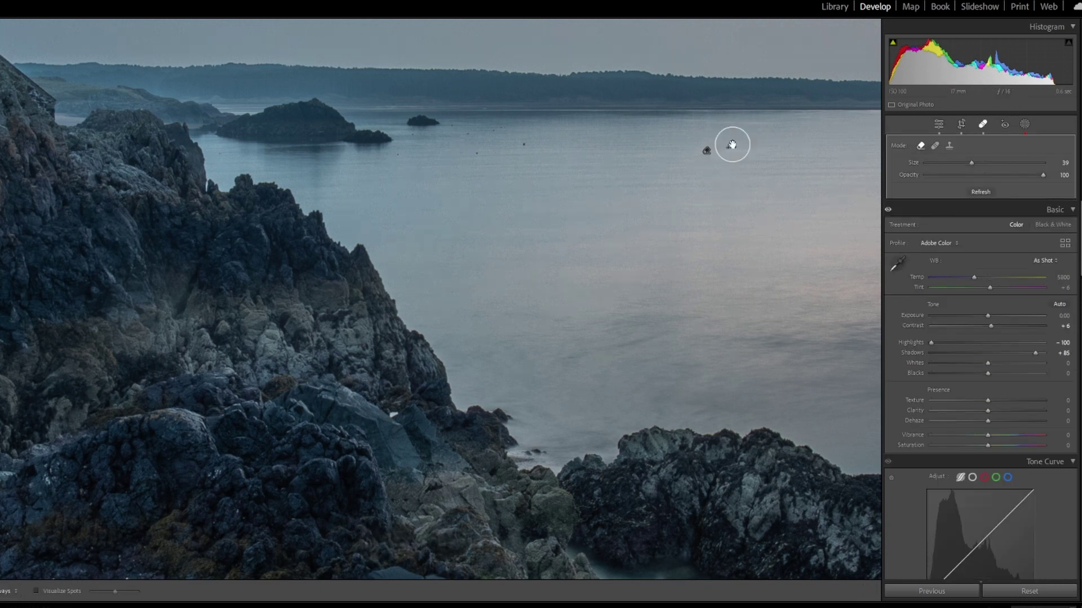
{"action": "scroll", "coordinate": [522, 145], "scroll_direction": "down", "scroll_amount": 3}
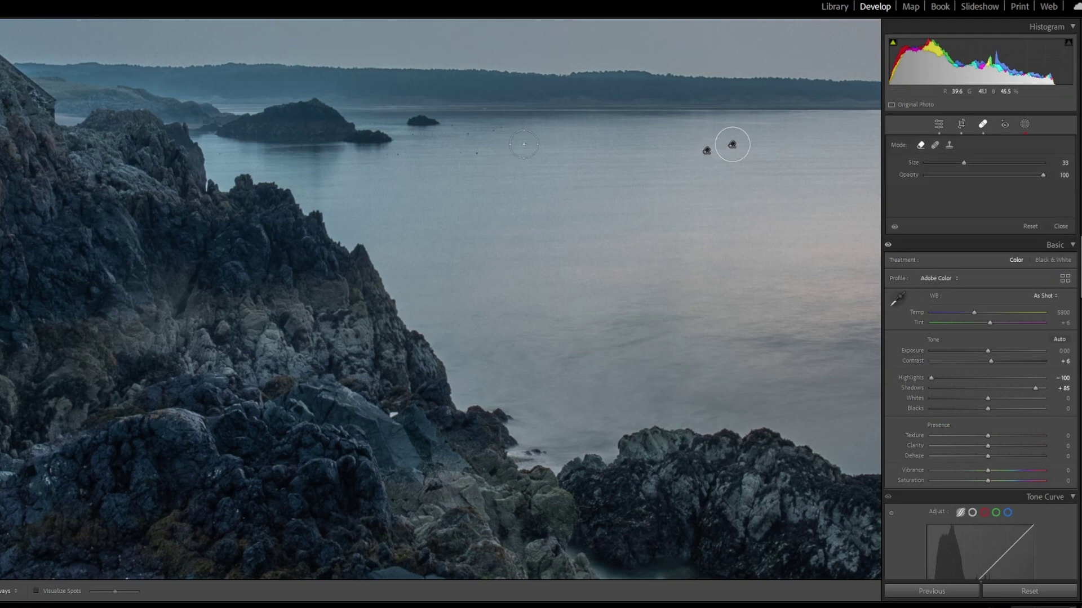
{"action": "left_click", "coordinate": [522, 145]}
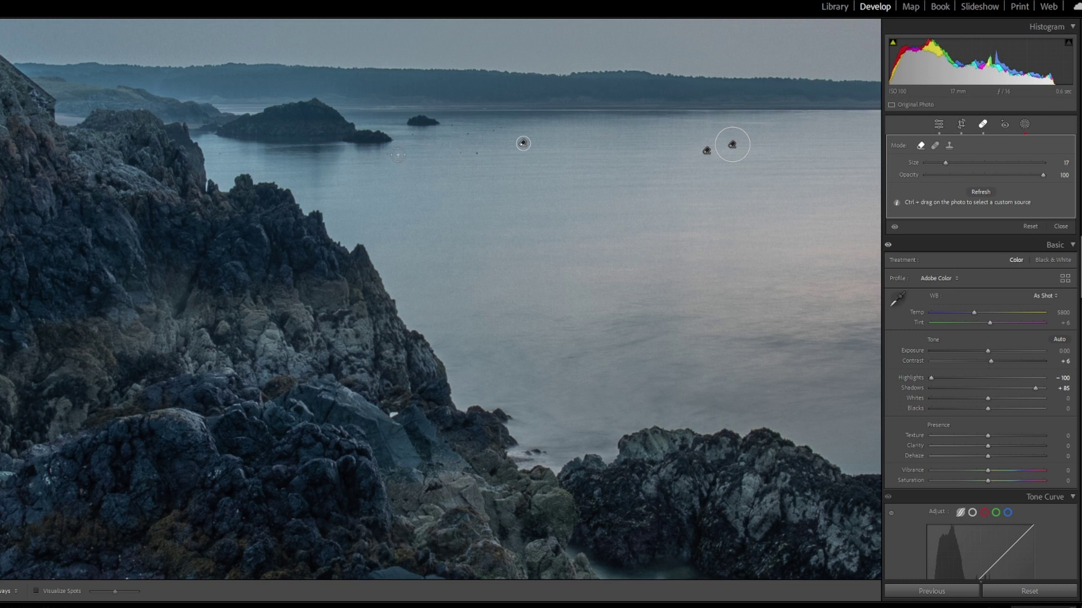
{"action": "left_click", "coordinate": [476, 153]}
{"action": "left_click", "coordinate": [397, 153]}
{"action": "left_click", "coordinate": [412, 134]}
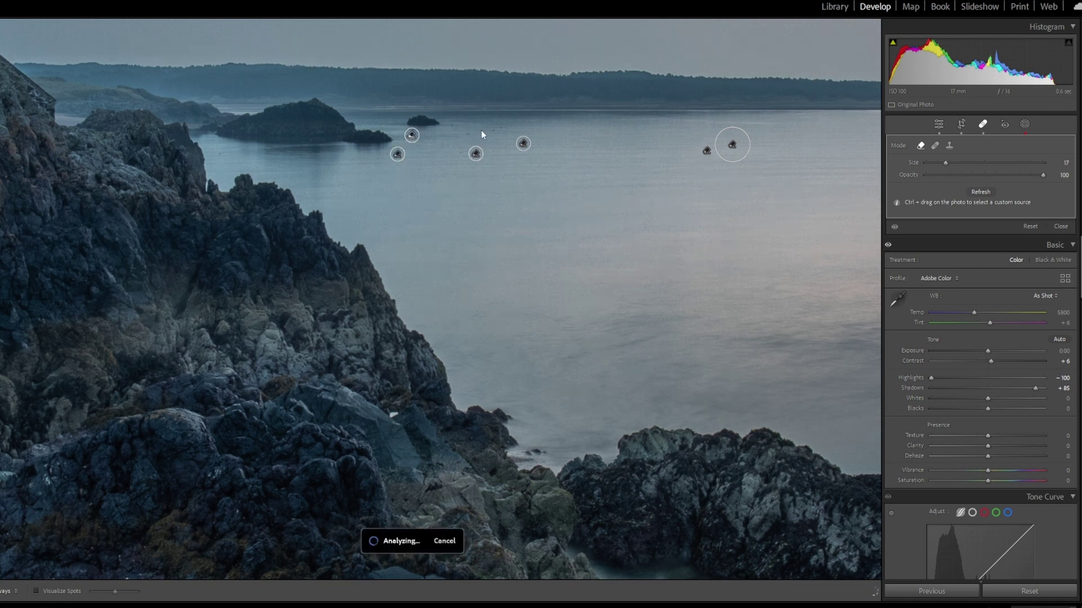
{"action": "left_click", "coordinate": [468, 133]}
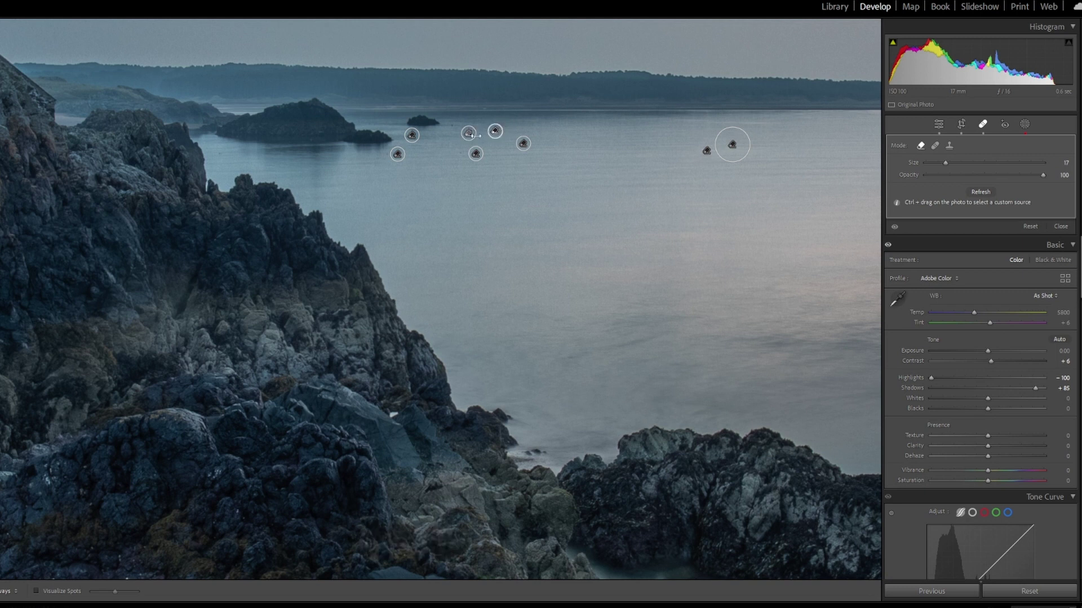
{"action": "left_click", "coordinate": [461, 151]}
Step: Close Spot Removal and zoom in and out to check the cleaned water
{"action": "left_click", "coordinate": [984, 126]}
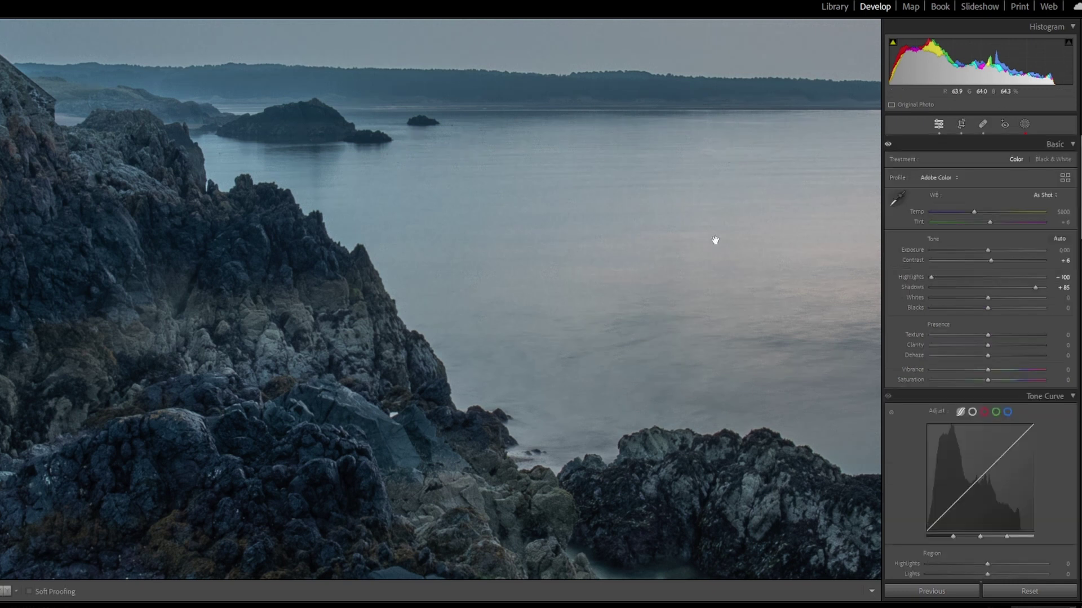
{"action": "left_click", "coordinate": [510, 235]}
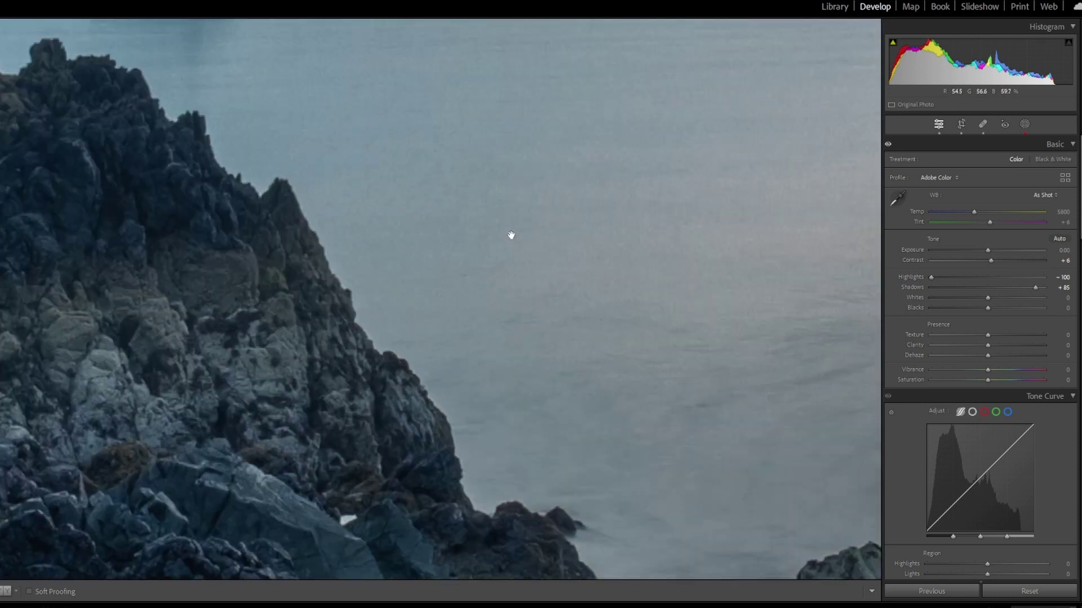
{"action": "left_click", "coordinate": [510, 235]}
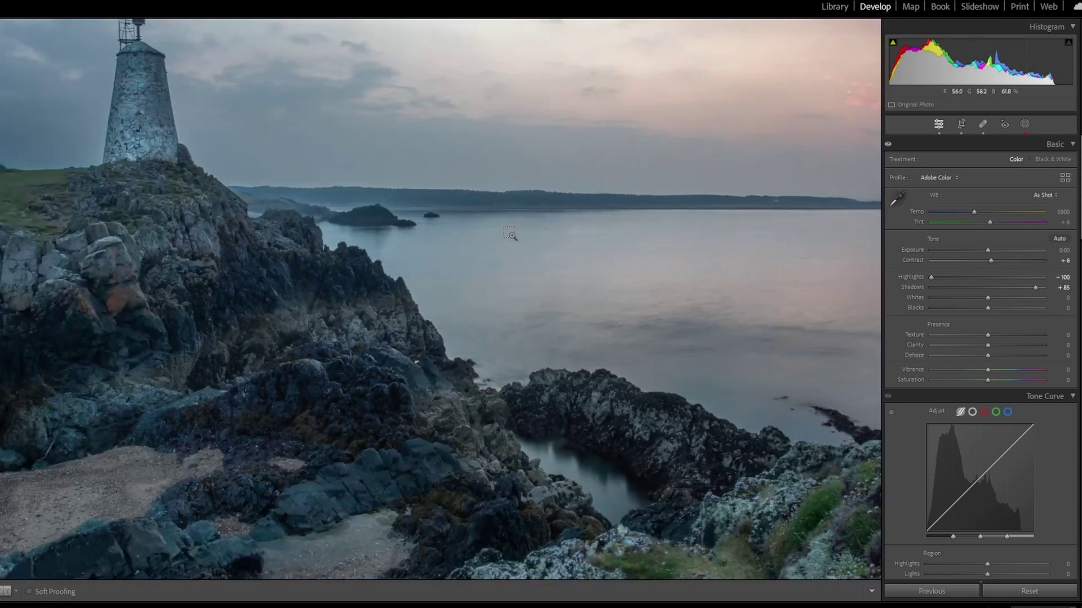
{"action": "key", "text": "ctrl+minus"}
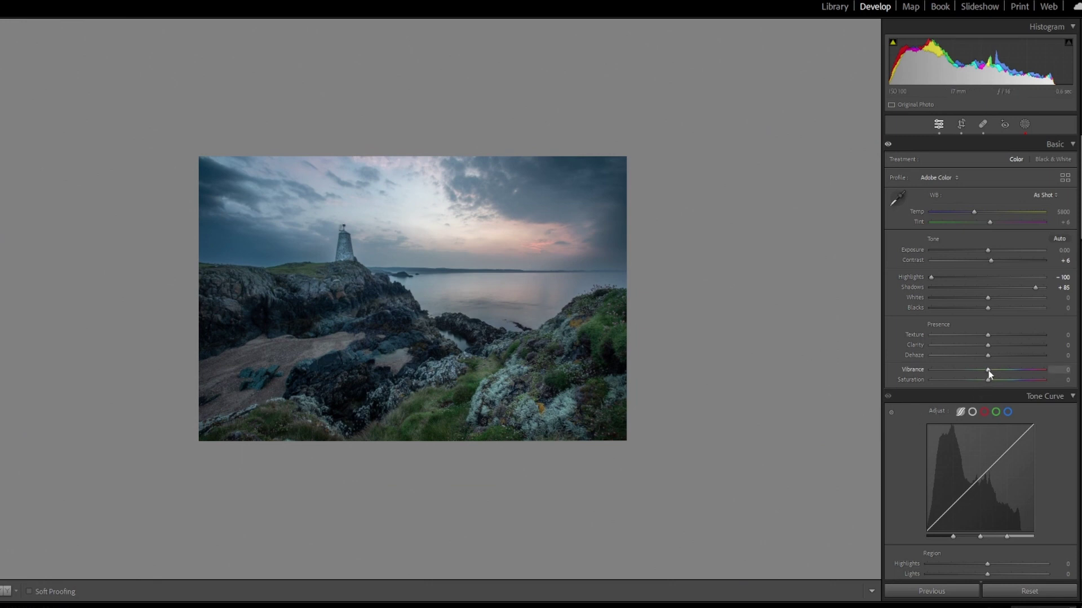
Step: In the Basic panel, set Vibrance +15, Saturation −4 and white balance Temp 6434
{"action": "left_click_drag", "start_coordinate": [988, 370], "coordinate": [995, 372]}
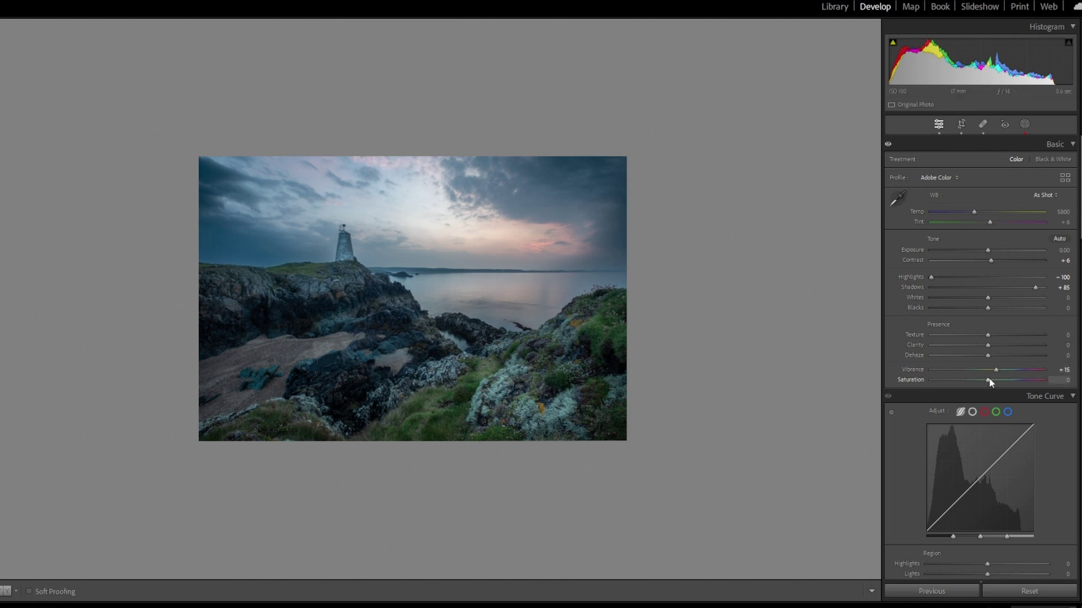
{"action": "left_click_drag", "start_coordinate": [991, 383], "coordinate": [986, 382]}
{"action": "left_click_drag", "start_coordinate": [974, 213], "coordinate": [981, 214]}
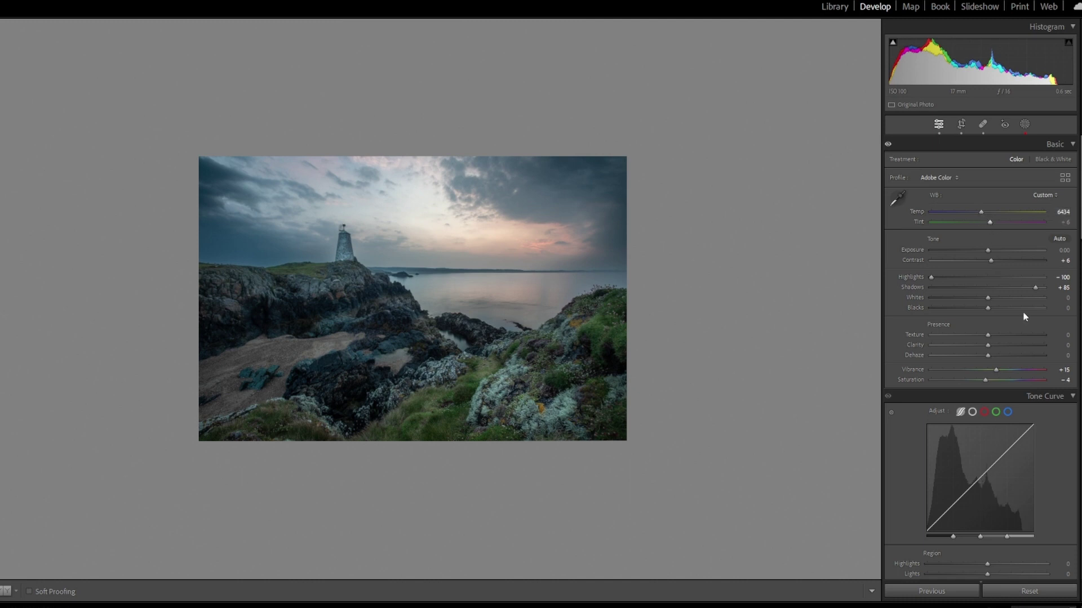
Step: In HSL Saturation, raise Red and Orange to +15, Yellow +12 and Green +3
{"action": "scroll", "coordinate": [1023, 314], "scroll_direction": "down", "scroll_amount": 1}
{"action": "scroll", "coordinate": [981, 359], "scroll_direction": "down", "scroll_amount": 3}
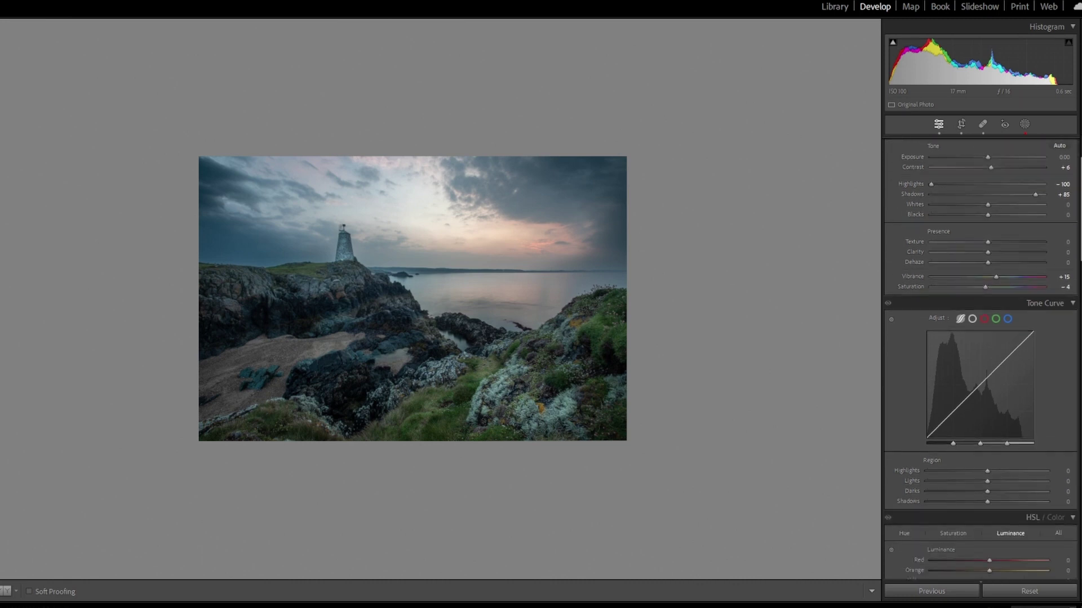
{"action": "scroll", "coordinate": [1079, 317], "scroll_direction": "down", "scroll_amount": 9}
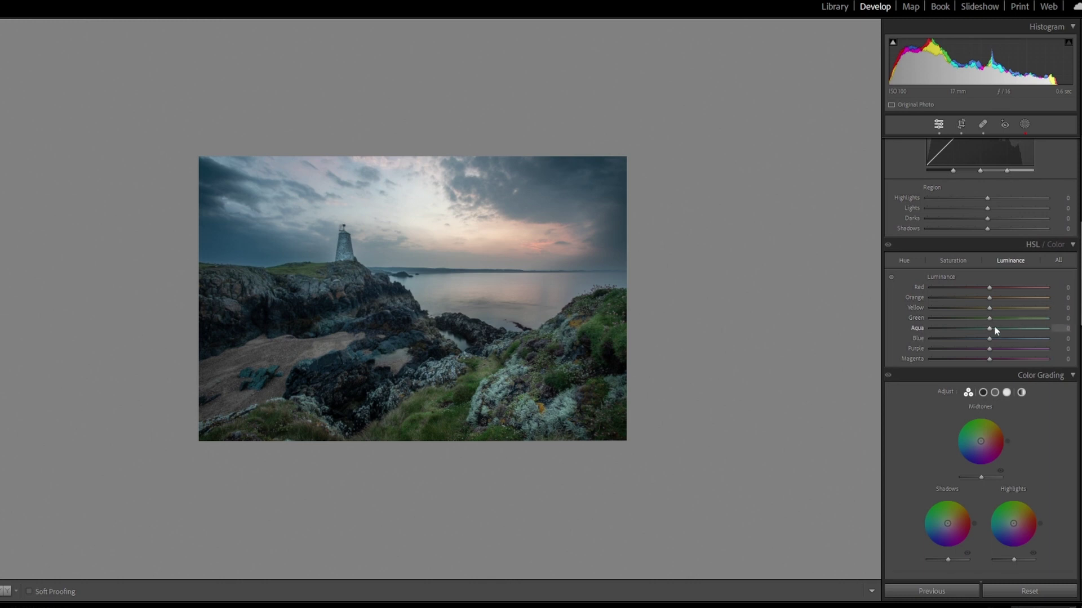
{"action": "left_click", "coordinate": [957, 261]}
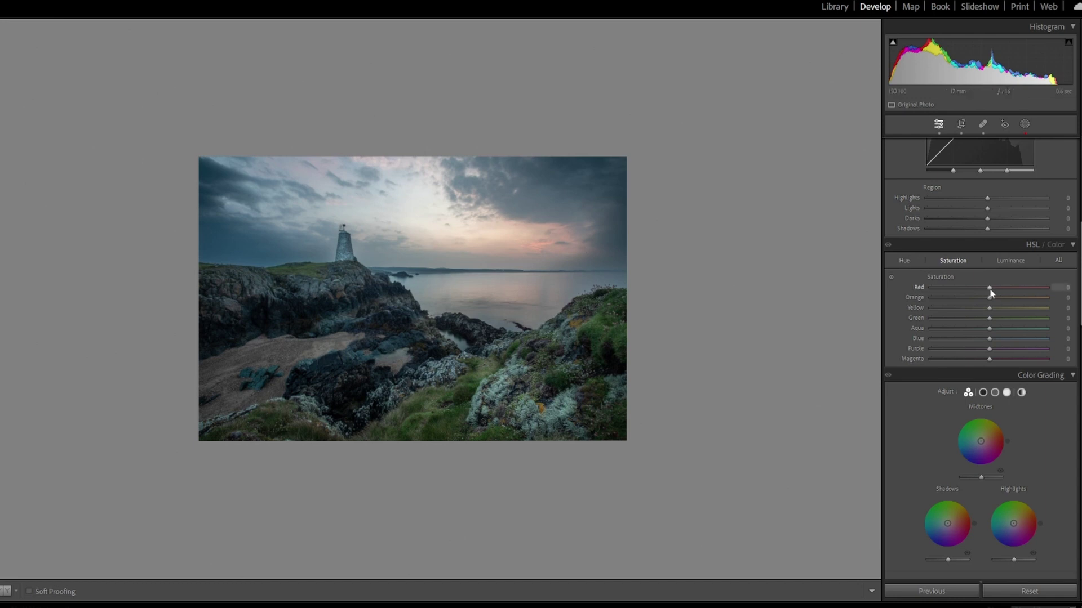
{"action": "mouse_move", "coordinate": [990, 301]}
{"action": "left_mouse_down"}
{"action": "mouse_move", "coordinate": [1004, 301]}
{"action": "mouse_move", "coordinate": [998, 289]}
{"action": "mouse_move", "coordinate": [1005, 318]}
{"action": "mouse_move", "coordinate": [1030, 317]}
{"action": "mouse_move", "coordinate": [993, 316]}
{"action": "left_mouse_up"}
Step: Brighten the greens on the Luminance tab and cut Blue saturation to −22
{"action": "left_click", "coordinate": [1008, 259]}
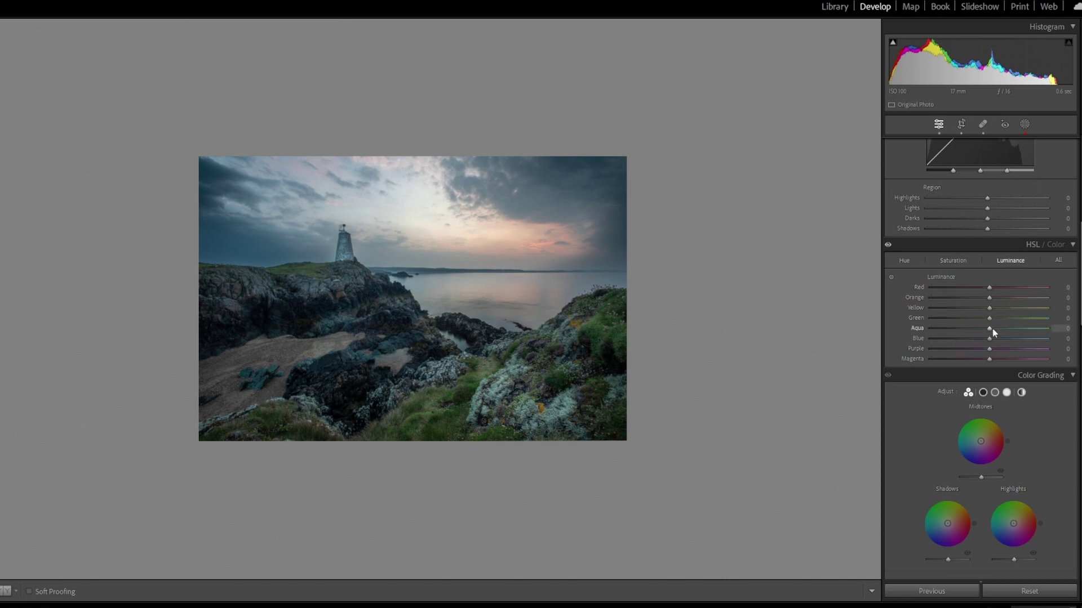
{"action": "mouse_move", "coordinate": [992, 319]}
{"action": "left_mouse_down"}
{"action": "mouse_move", "coordinate": [1030, 318]}
{"action": "mouse_move", "coordinate": [993, 318]}
{"action": "mouse_move", "coordinate": [1023, 307]}
{"action": "mouse_move", "coordinate": [1004, 319]}
{"action": "left_mouse_up"}
{"action": "left_click", "coordinate": [959, 262]}
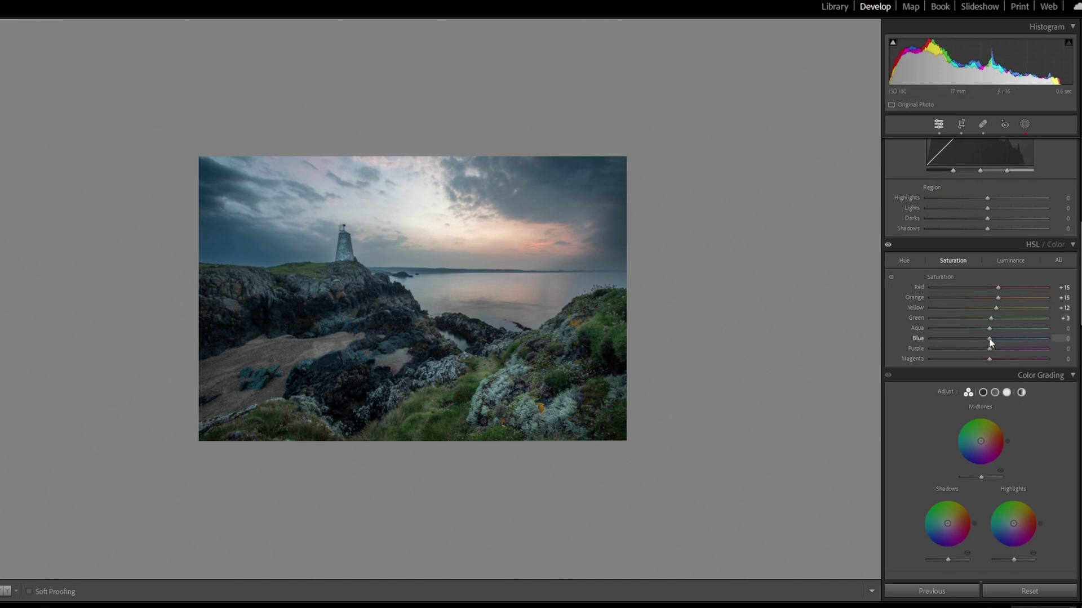
{"action": "mouse_move", "coordinate": [980, 340]}
{"action": "left_mouse_down"}
{"action": "mouse_move", "coordinate": [963, 340]}
{"action": "mouse_move", "coordinate": [971, 342]}
{"action": "left_mouse_up"}
{"action": "left_click_drag", "start_coordinate": [977, 344], "coordinate": [979, 345]}
Step: Raise Blacks to +20 in the Basic panel, checking the photo zoomed in, then at full view
{"action": "left_click", "coordinate": [299, 350]}
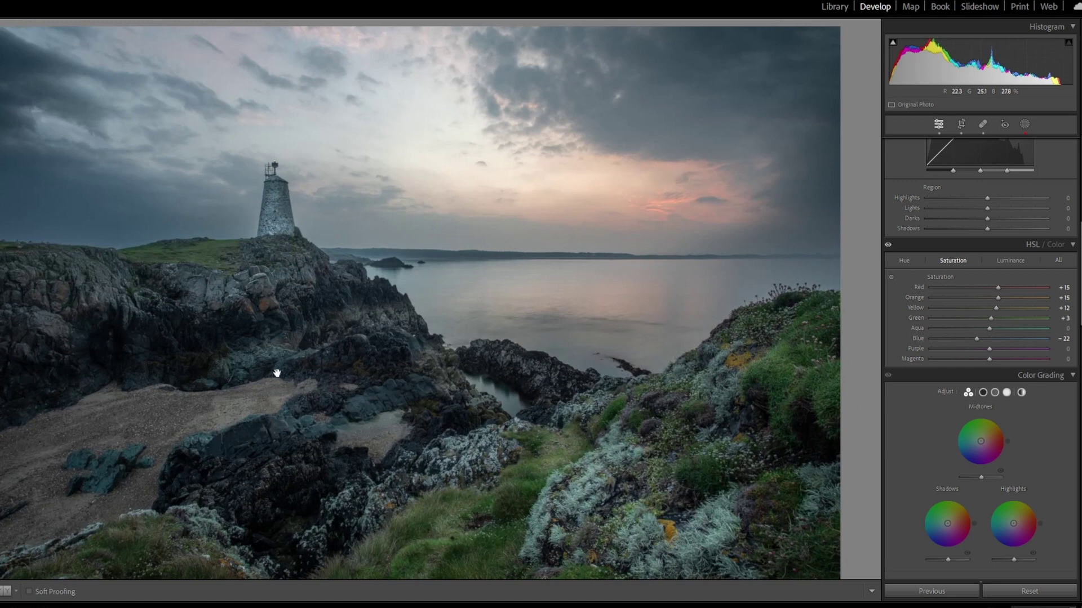
{"action": "scroll", "coordinate": [1080, 318], "scroll_direction": "up", "scroll_amount": 10}
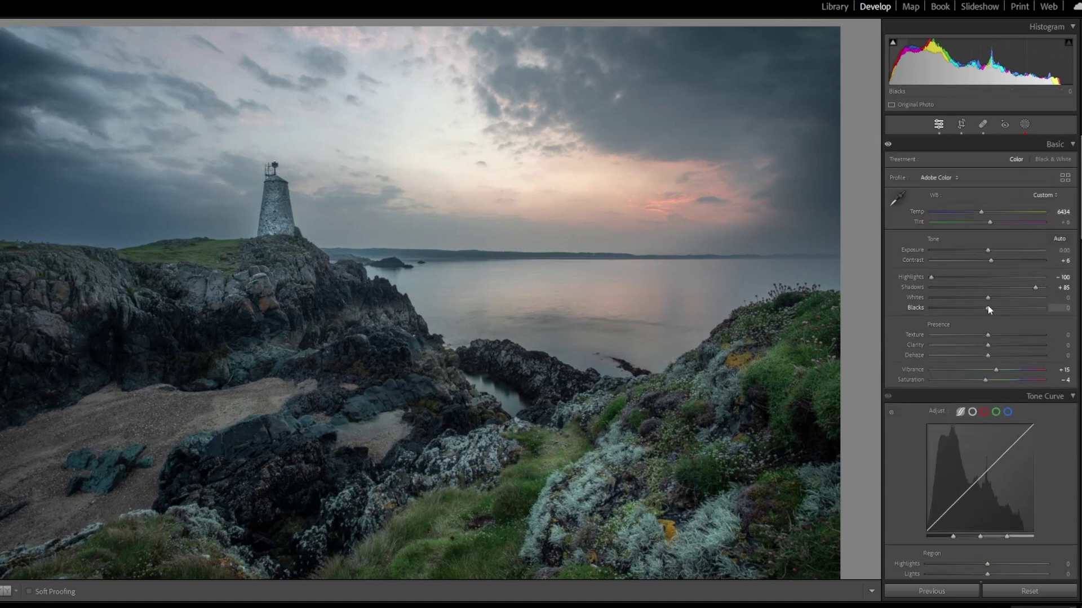
{"action": "left_click_drag", "start_coordinate": [1003, 309], "coordinate": [1000, 308]}
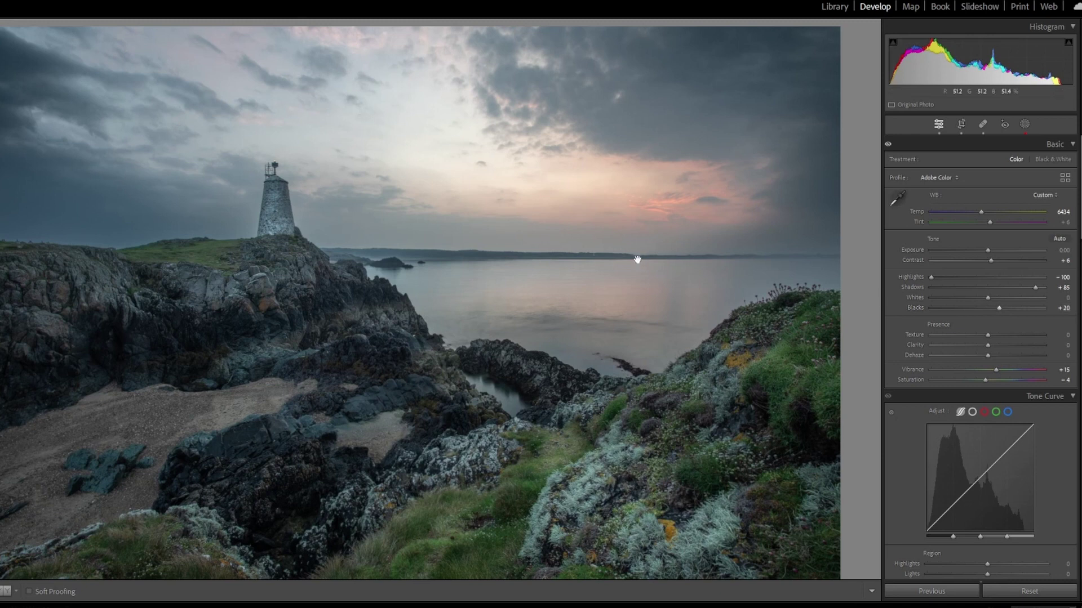
{"action": "left_click", "coordinate": [637, 260]}
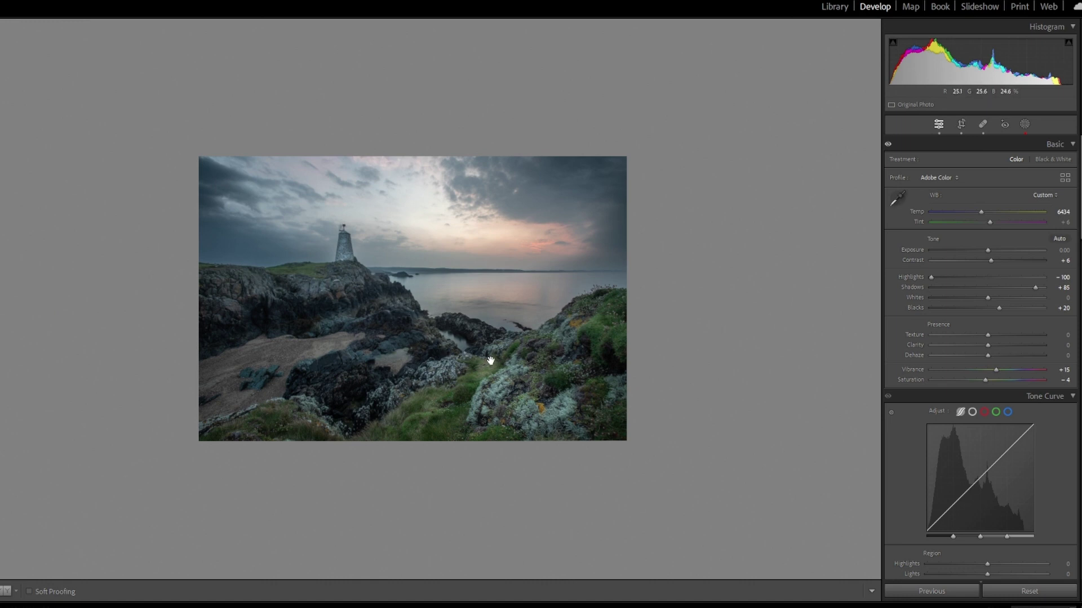
Step: Create a new brush mask with Exposure +0.37
{"action": "left_click", "coordinate": [1025, 125]}
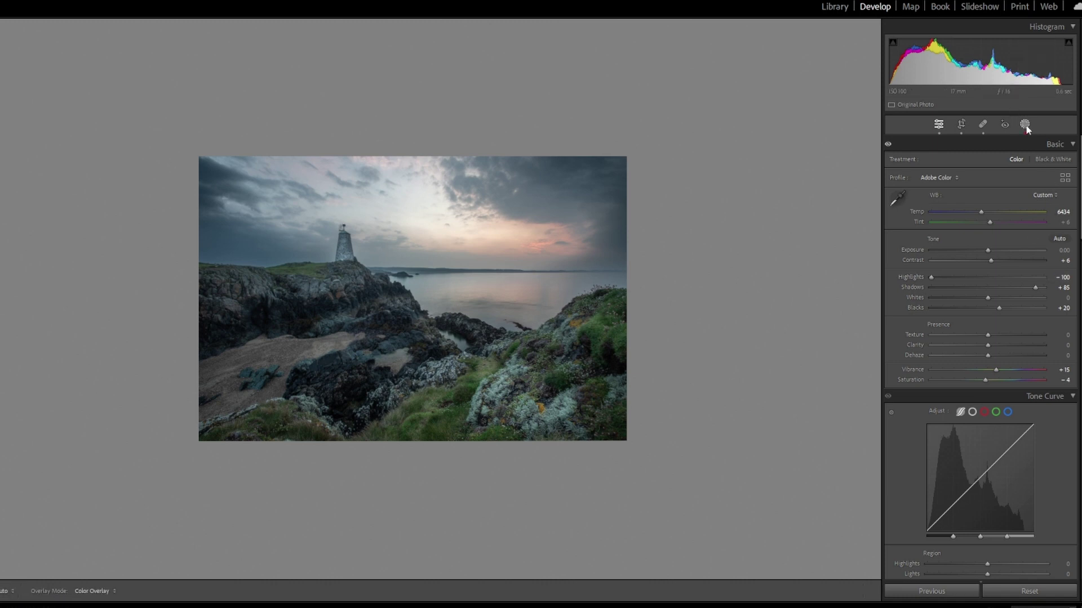
{"action": "left_click", "coordinate": [824, 40]}
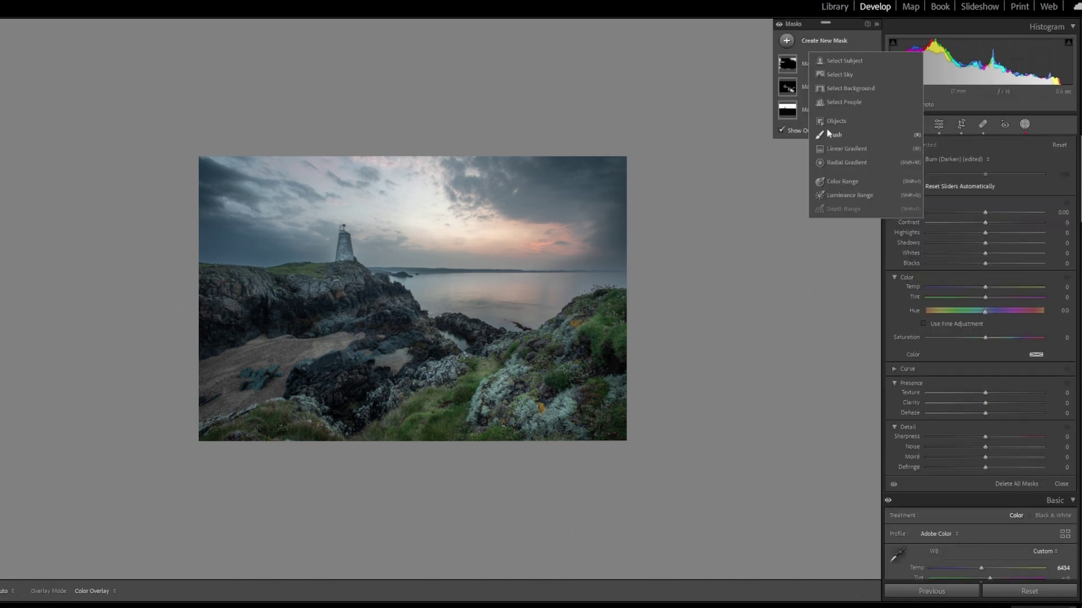
{"action": "left_click", "coordinate": [834, 134]}
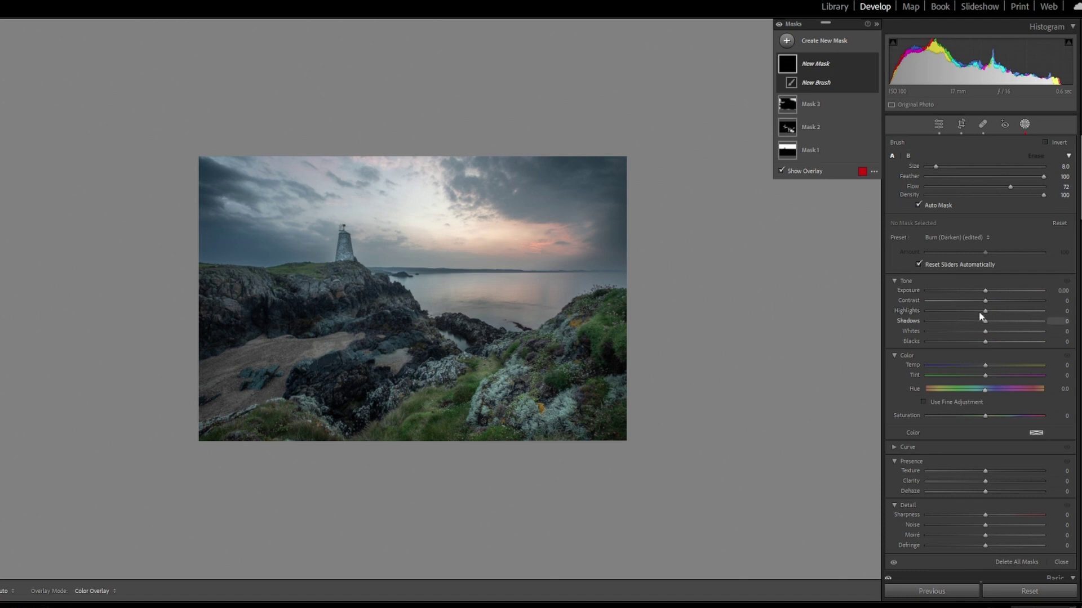
{"action": "left_click_drag", "start_coordinate": [986, 293], "coordinate": [991, 294]}
Step: Paint the brightening brush mask over the rocks with a smaller brush
{"action": "key", "text": "Down"}
{"action": "key", "text": "Down"}
{"action": "scroll", "coordinate": [310, 275], "scroll_direction": "down", "scroll_amount": 3}
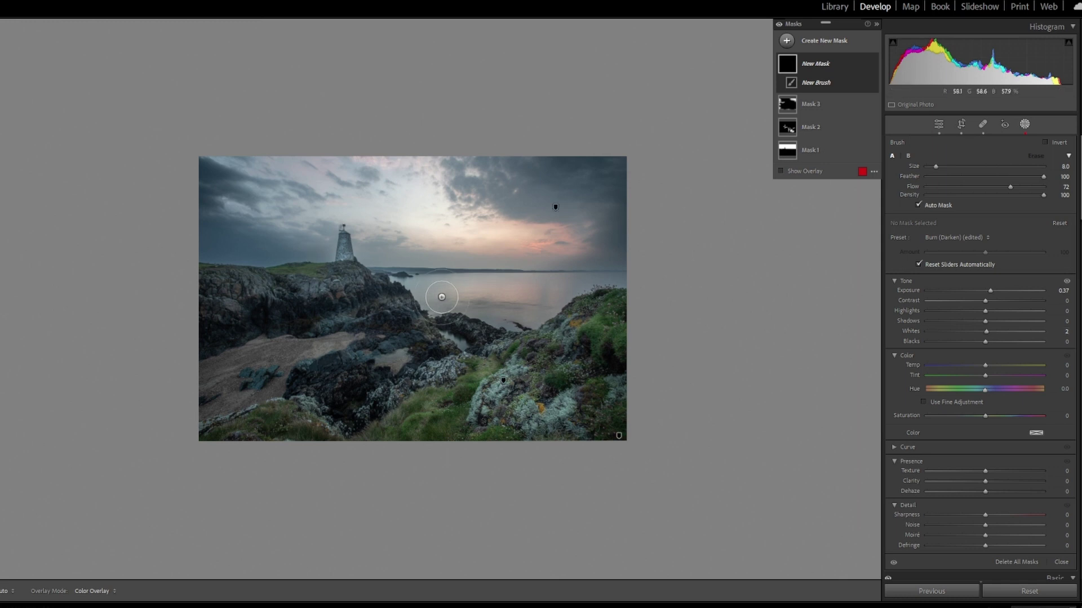
{"action": "scroll", "coordinate": [231, 283], "scroll_direction": "down", "scroll_amount": 2}
{"action": "key", "text": "h"}
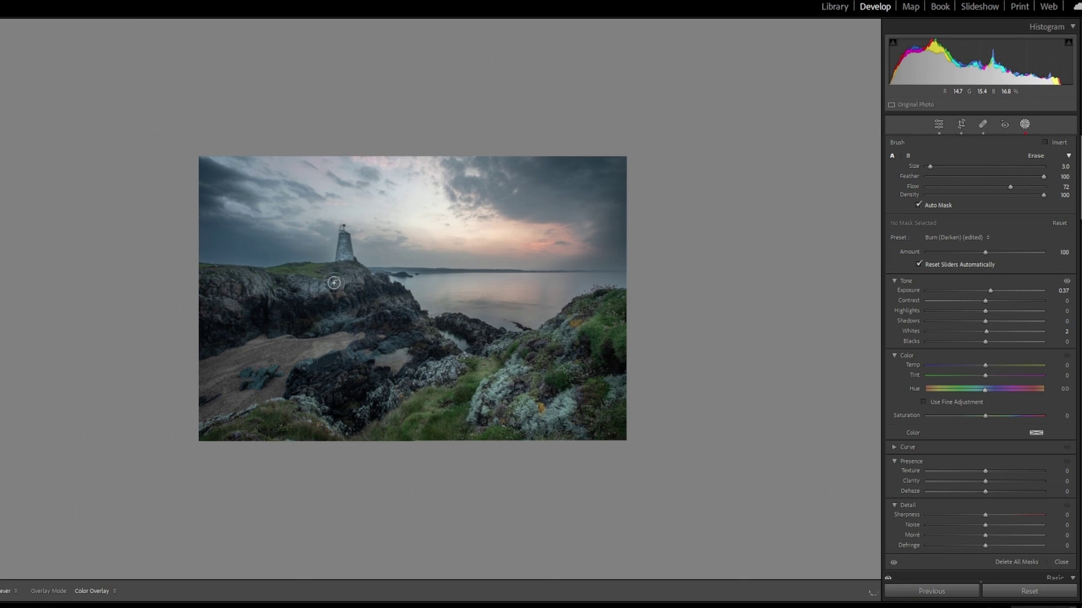
{"action": "key", "text": "h"}
{"action": "mouse_move", "coordinate": [326, 292]}
{"action": "left_mouse_down"}
{"action": "mouse_move", "coordinate": [355, 299]}
{"action": "mouse_move", "coordinate": [352, 316]}
{"action": "mouse_move", "coordinate": [390, 309]}
{"action": "left_mouse_up"}
{"action": "key", "text": "h"}
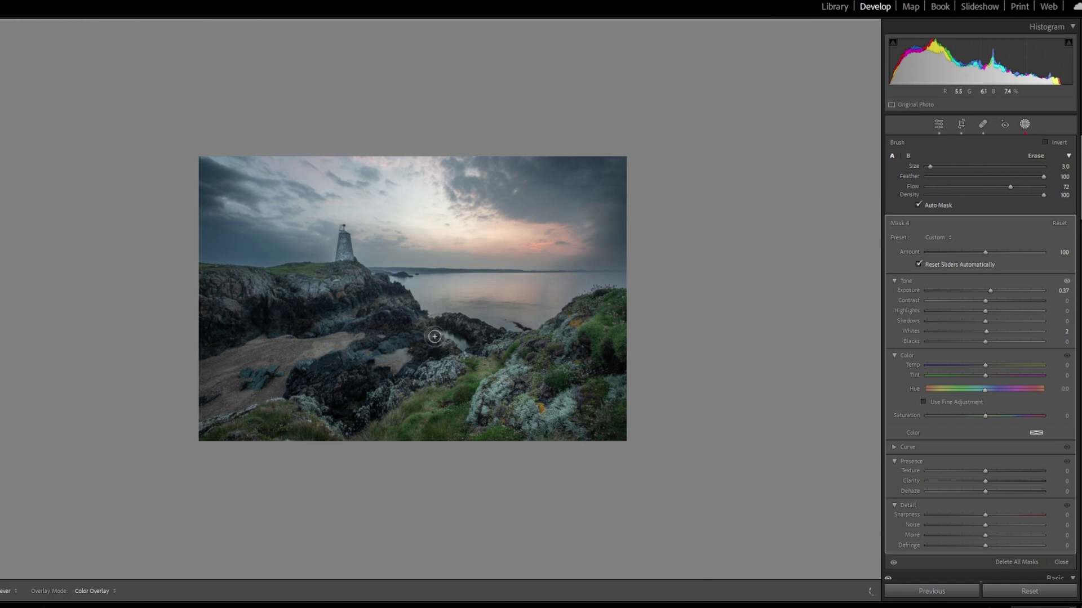
{"action": "key", "text": "h"}
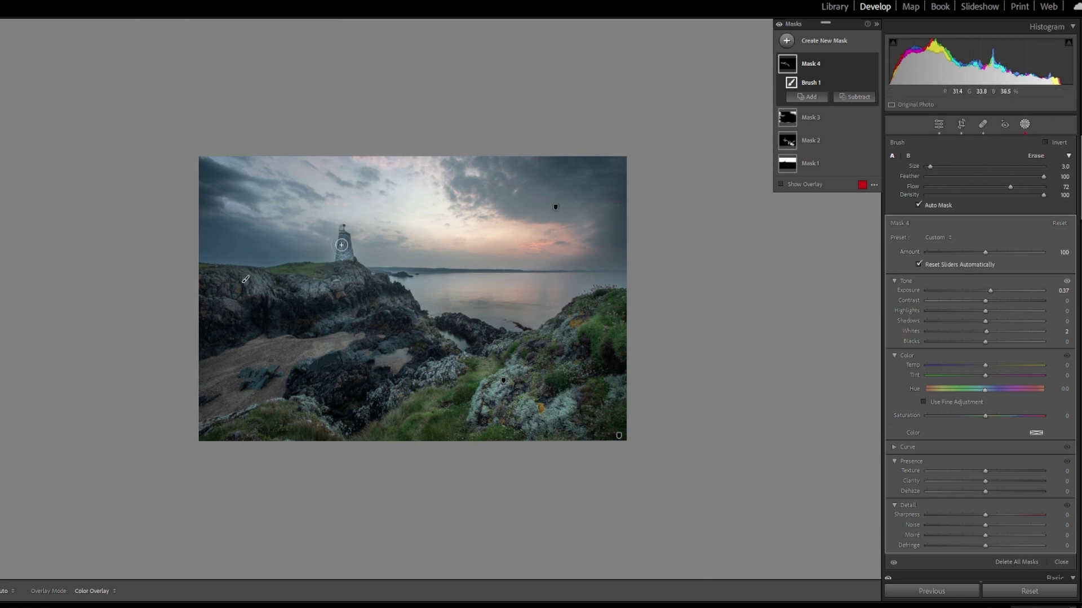
Step: Shrink the brush to size 2.0 and lower the mask's Amount to 92
{"action": "key", "text": "bracketleft"}
{"action": "key", "text": "shift+w"}
{"action": "key", "text": "h"}
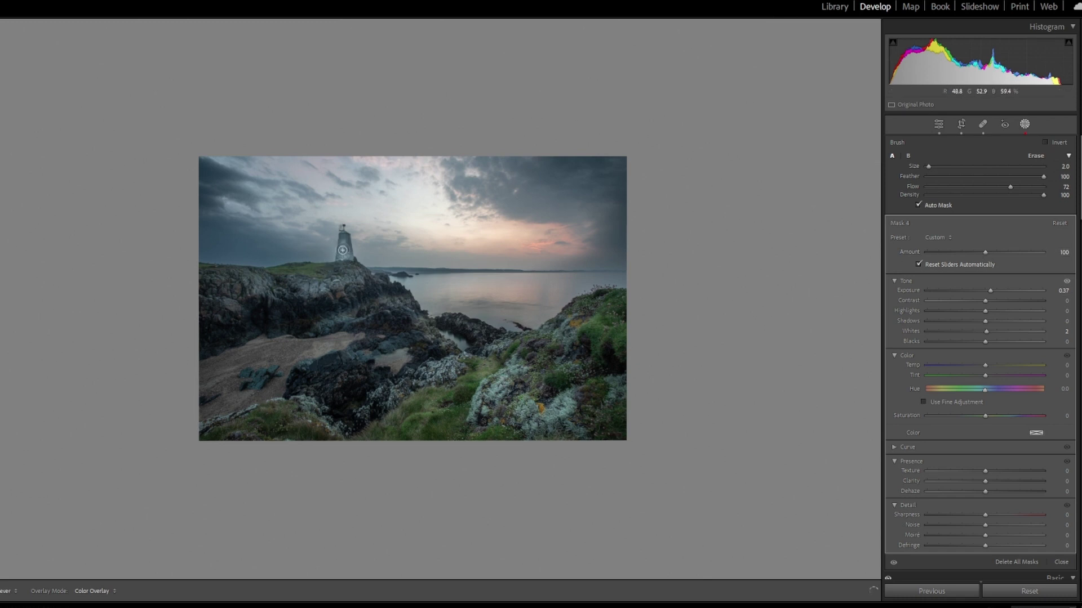
{"action": "key", "text": "shift+w"}
{"action": "key", "text": "h"}
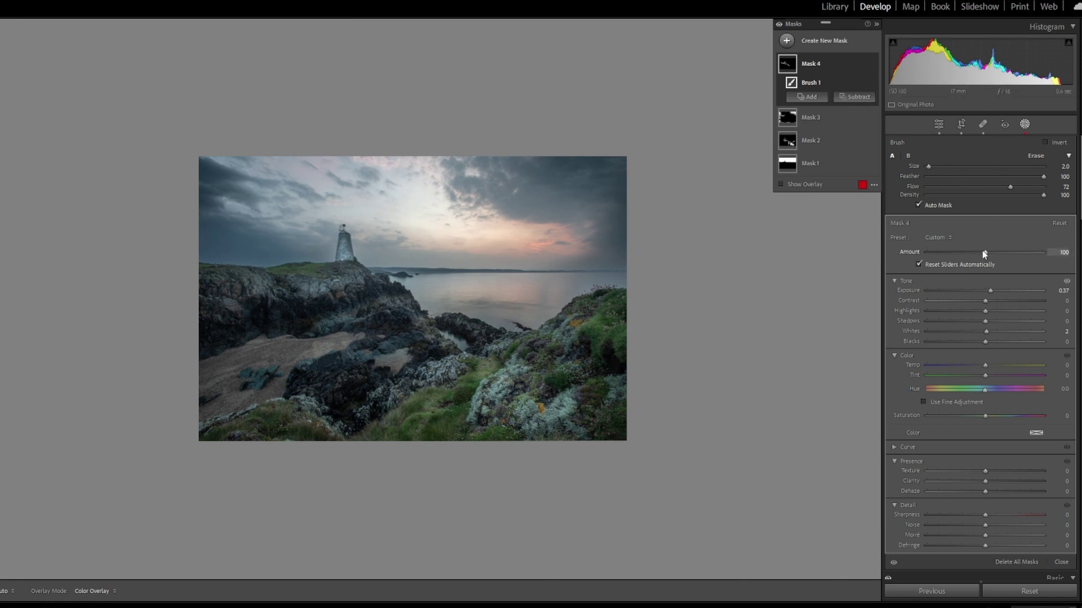
{"action": "left_click_drag", "start_coordinate": [983, 251], "coordinate": [981, 251]}
{"action": "left_click", "coordinate": [827, 43]}
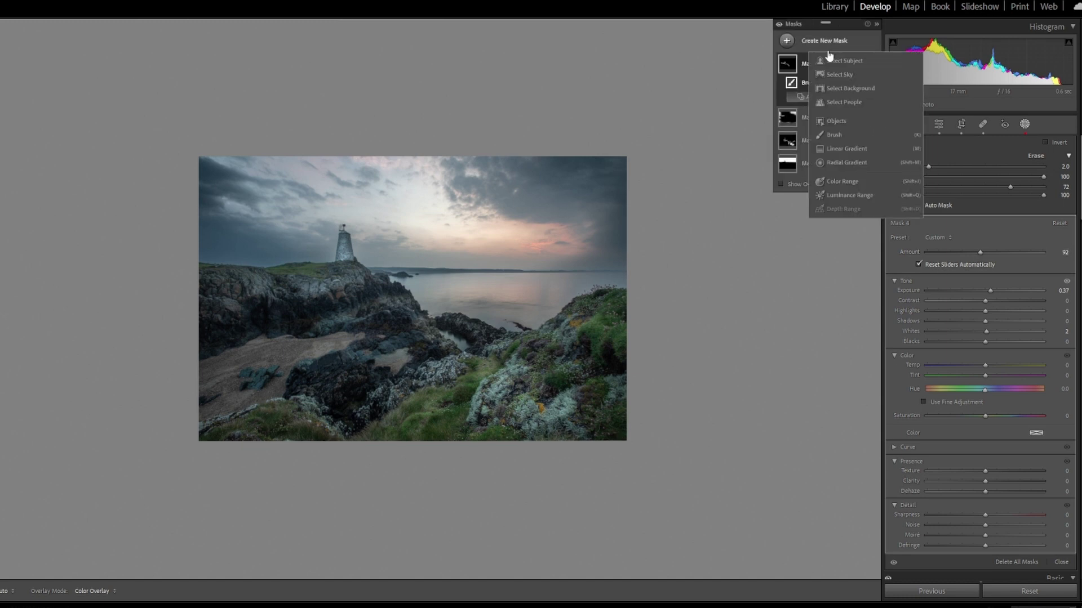
Step: Create another brush mask with Texture set to 33
{"action": "left_click", "coordinate": [836, 136]}
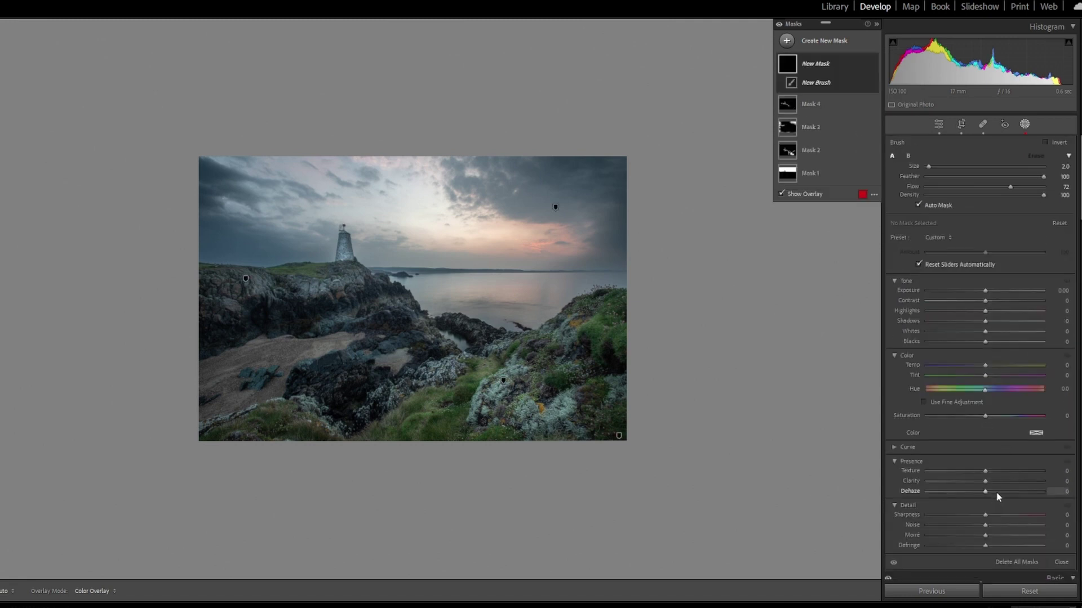
{"action": "scroll", "coordinate": [994, 495], "scroll_direction": "down", "scroll_amount": 5}
{"action": "scroll", "coordinate": [990, 495], "scroll_direction": "up", "scroll_amount": 5}
{"action": "left_click_drag", "start_coordinate": [987, 471], "coordinate": [1013, 476]}
Step: Paint the texture mask over the grassy rocks with brush size 5.0
{"action": "scroll", "coordinate": [490, 391], "scroll_direction": "up", "scroll_amount": 5}
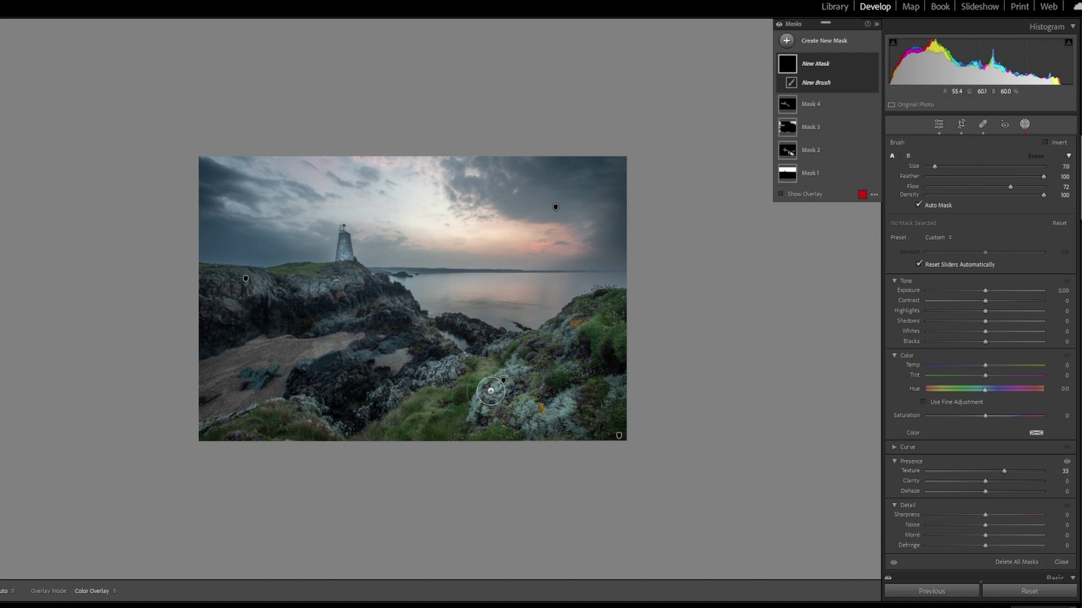
{"action": "left_click_drag", "start_coordinate": [491, 390], "coordinate": [484, 397]}
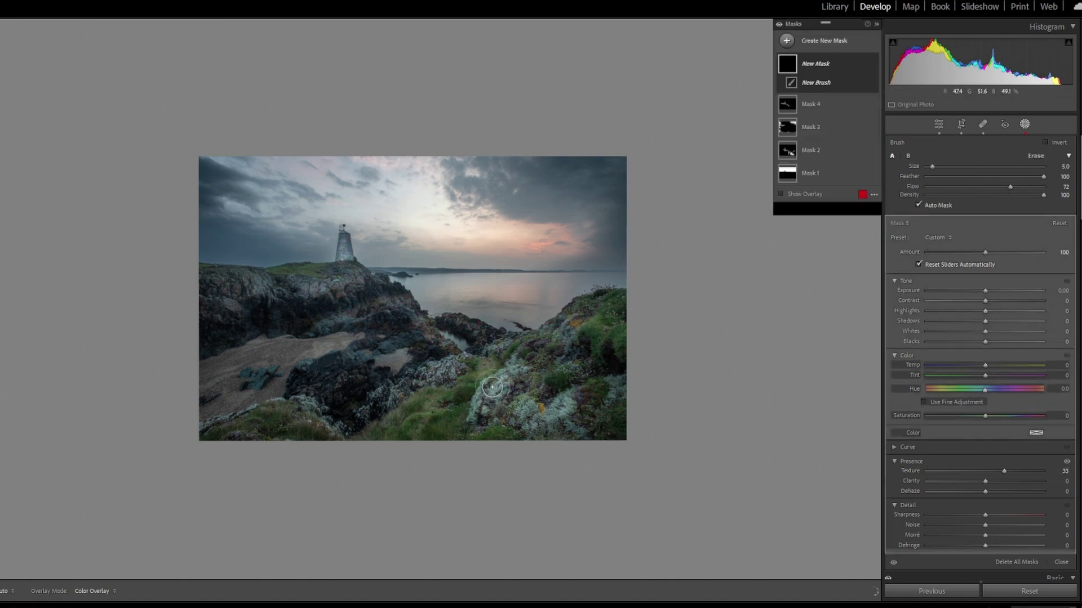
{"action": "key", "text": "alt"}
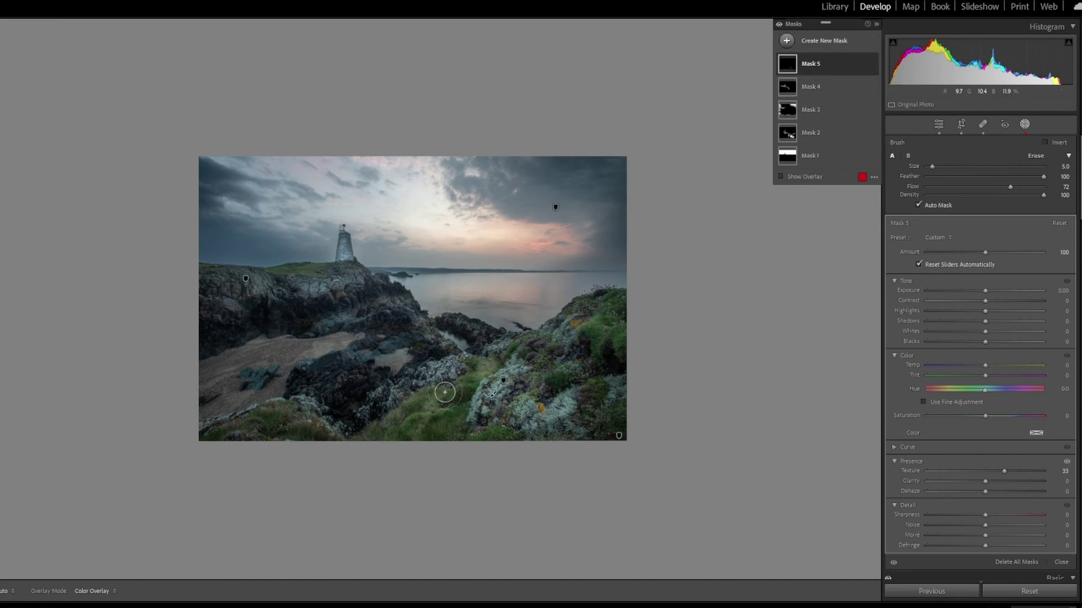
{"action": "left_click_drag", "start_coordinate": [488, 385], "coordinate": [498, 389]}
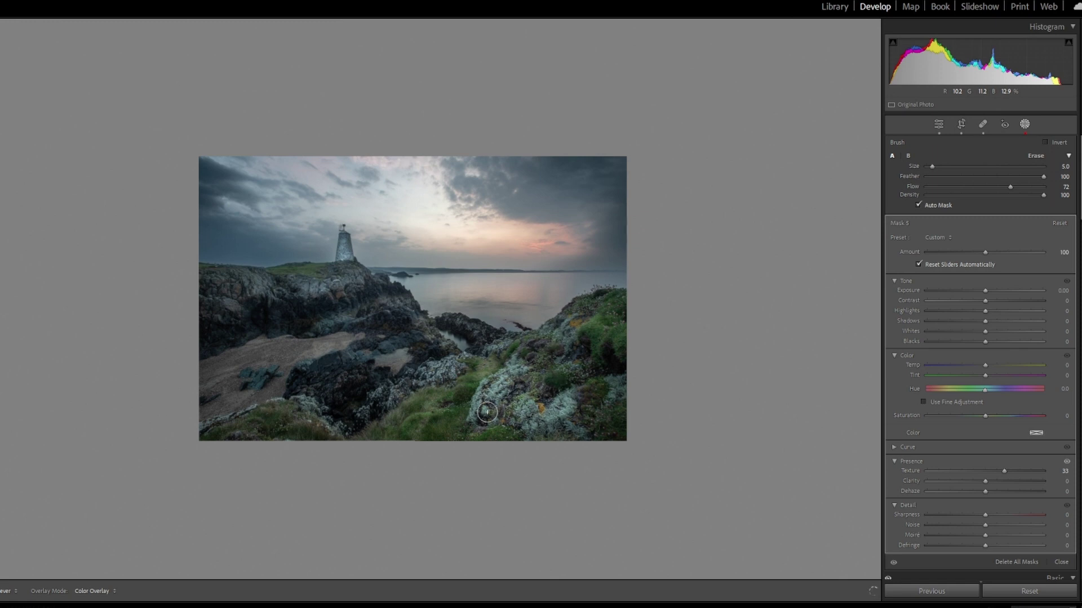
Step: Reduce the brush to size 3.0 for the lighthouse, then select Mask 4 for refinement
{"action": "key", "text": "h"}
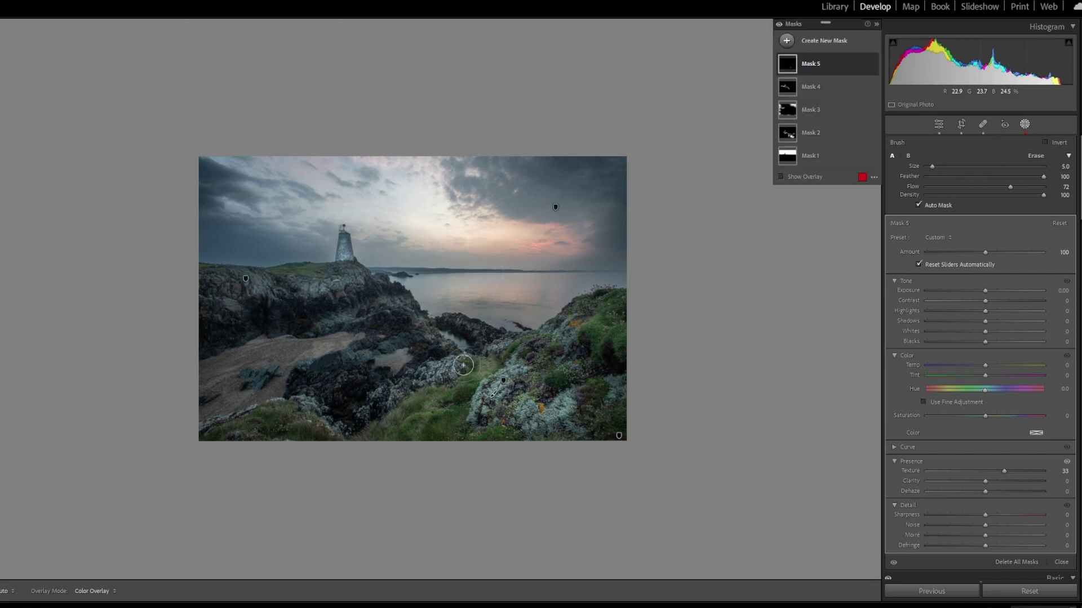
{"action": "key", "text": "h"}
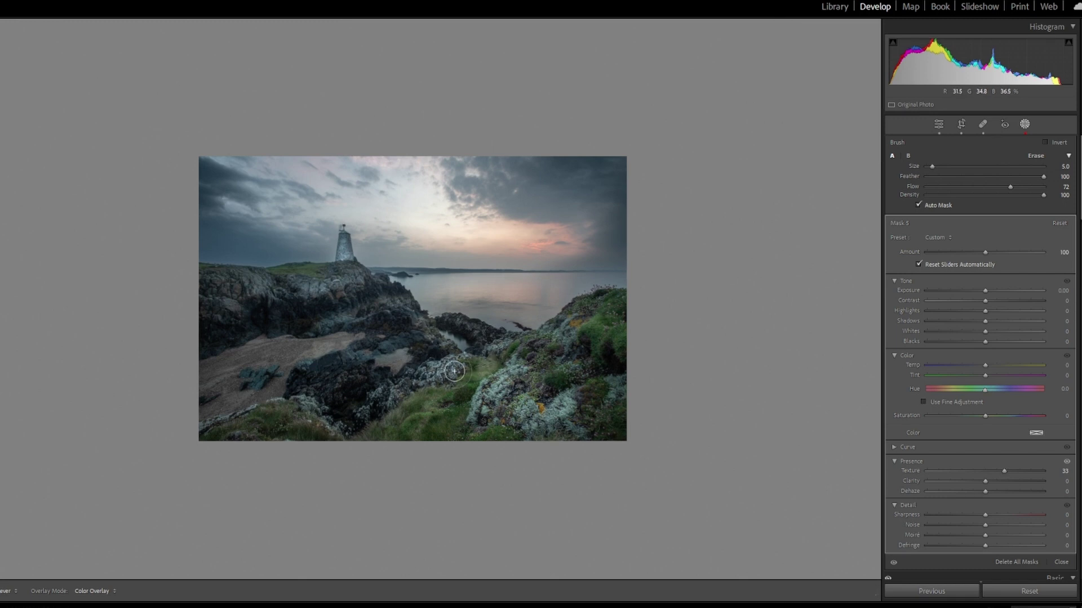
{"action": "key", "text": "h"}
{"action": "key", "text": "h"}
{"action": "key", "text": "h"}
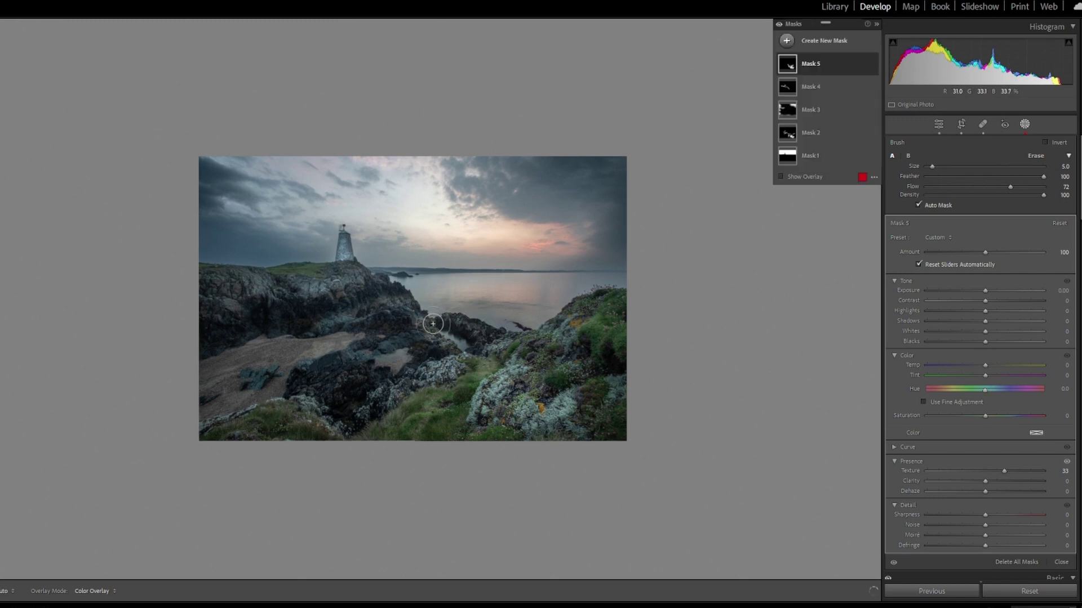
{"action": "key", "text": "h"}
{"action": "key", "text": "h"}
{"action": "key", "text": "h"}
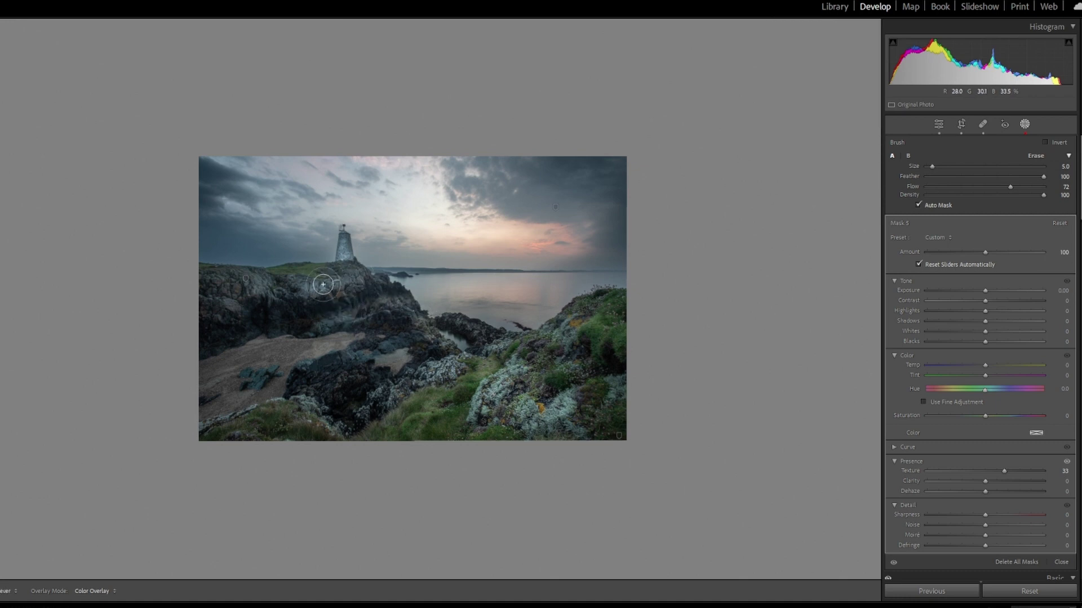
{"action": "key", "text": "h"}
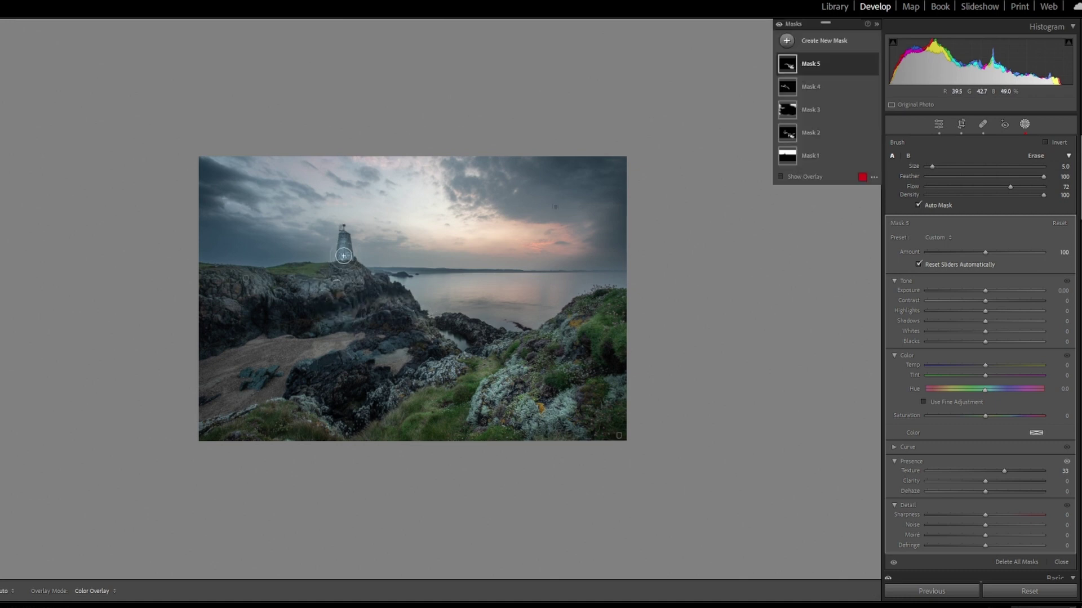
{"action": "key", "text": "h"}
{"action": "key", "text": "bracketleft"}
{"action": "key", "text": "bracketleft"}
{"action": "key", "text": "h"}
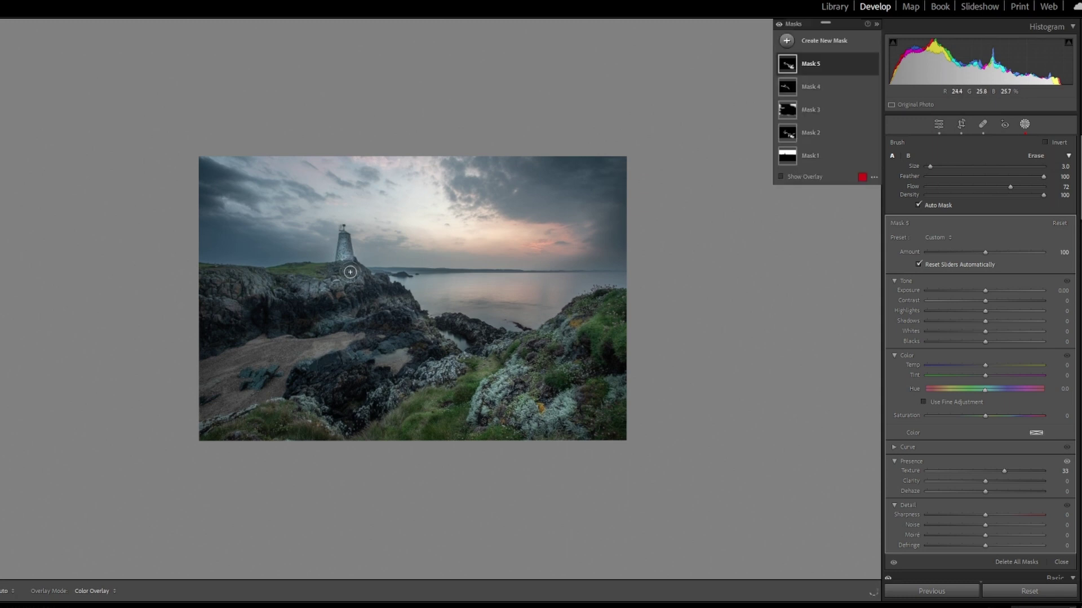
{"action": "key", "text": "h"}
{"action": "key", "text": "h"}
{"action": "key", "text": "h"}
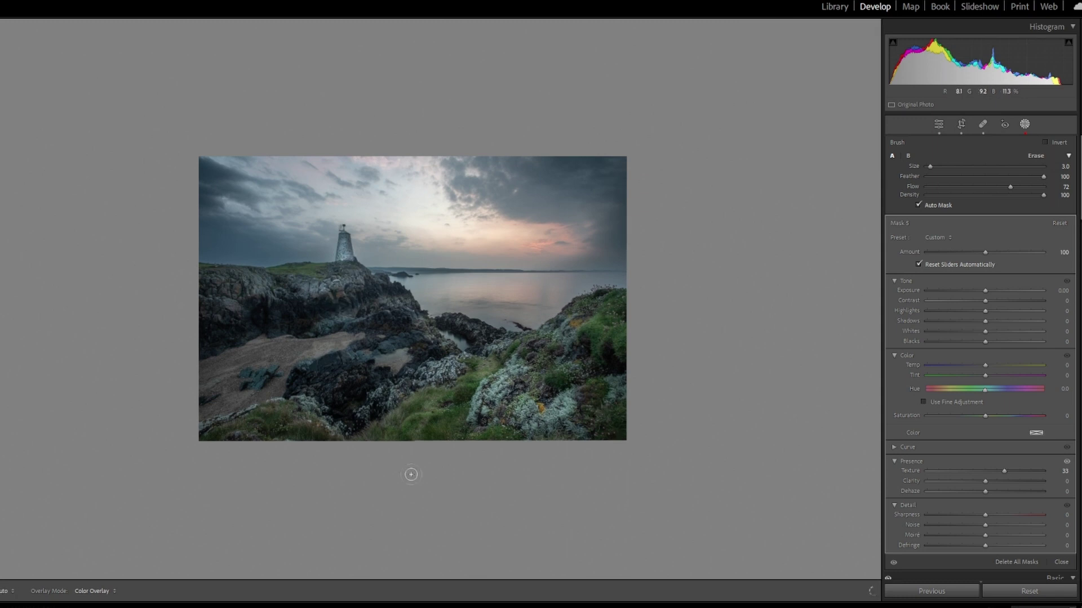
{"action": "key", "text": "h"}
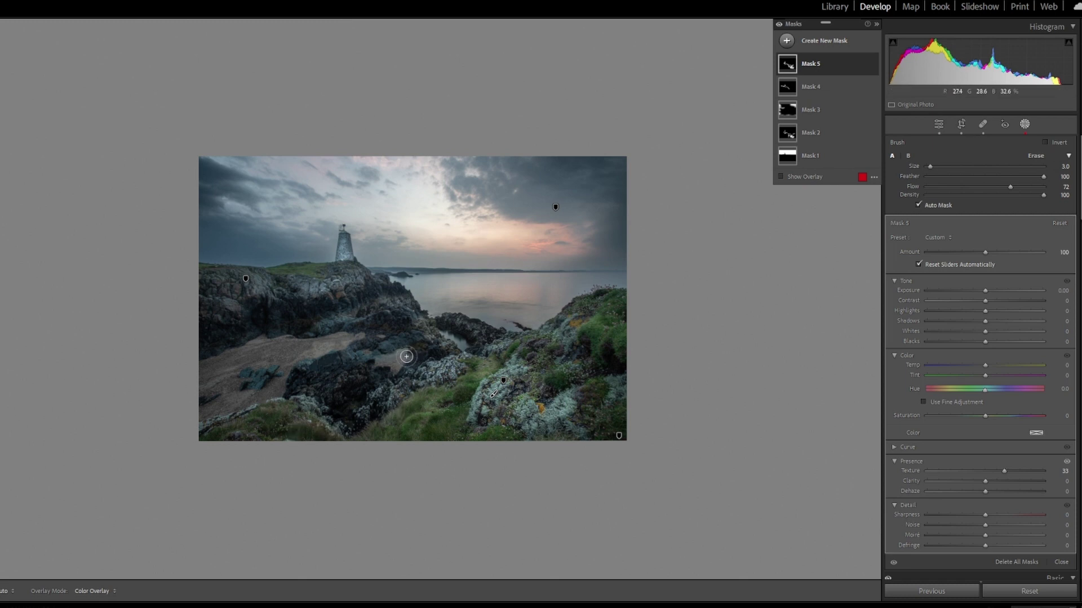
{"action": "left_click", "coordinate": [811, 89]}
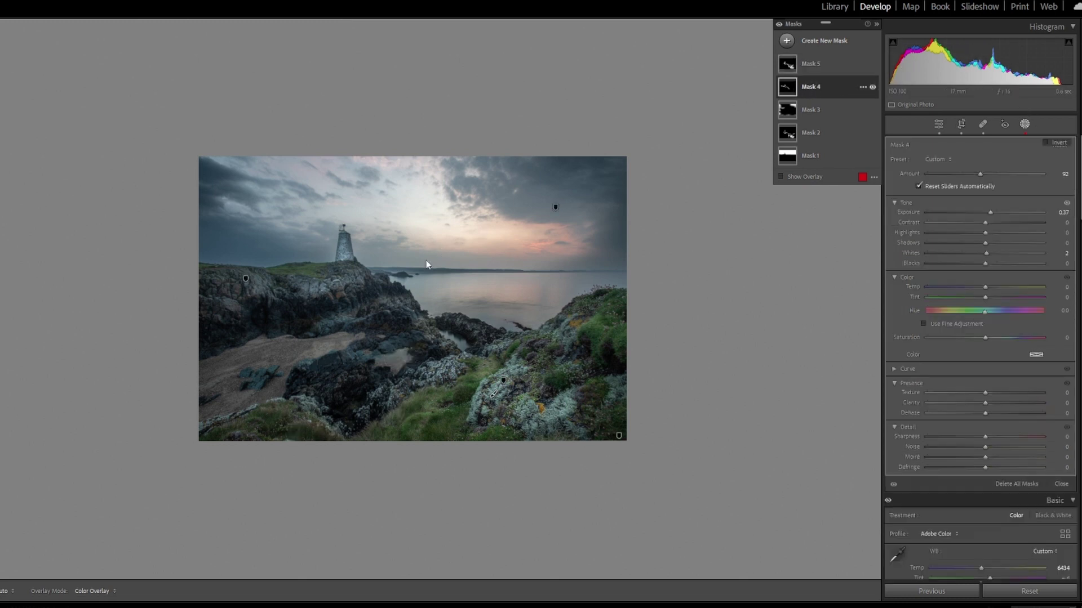
Step: Extend Mask 4 with a size 4.0 brush over the left sand and rocks
{"action": "key", "text": "h"}
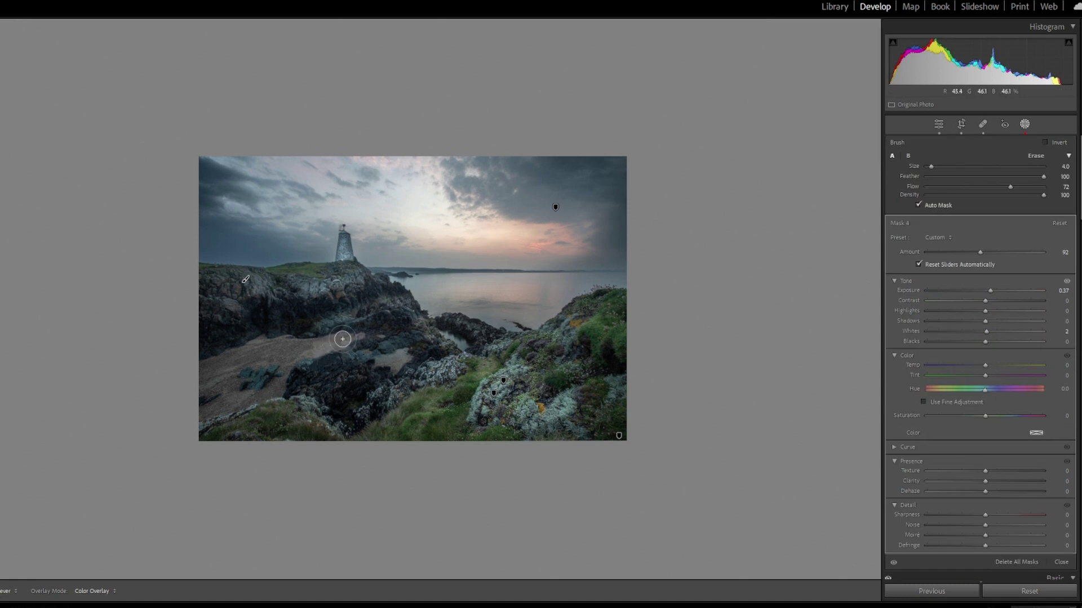
{"action": "key", "text": "bracketright"}
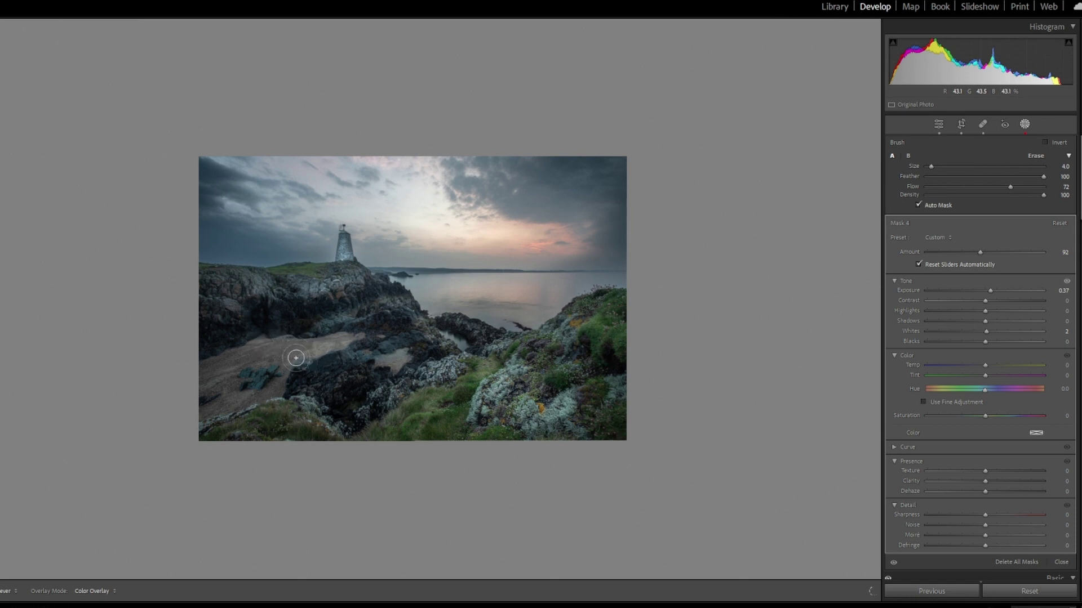
{"action": "key", "text": "h"}
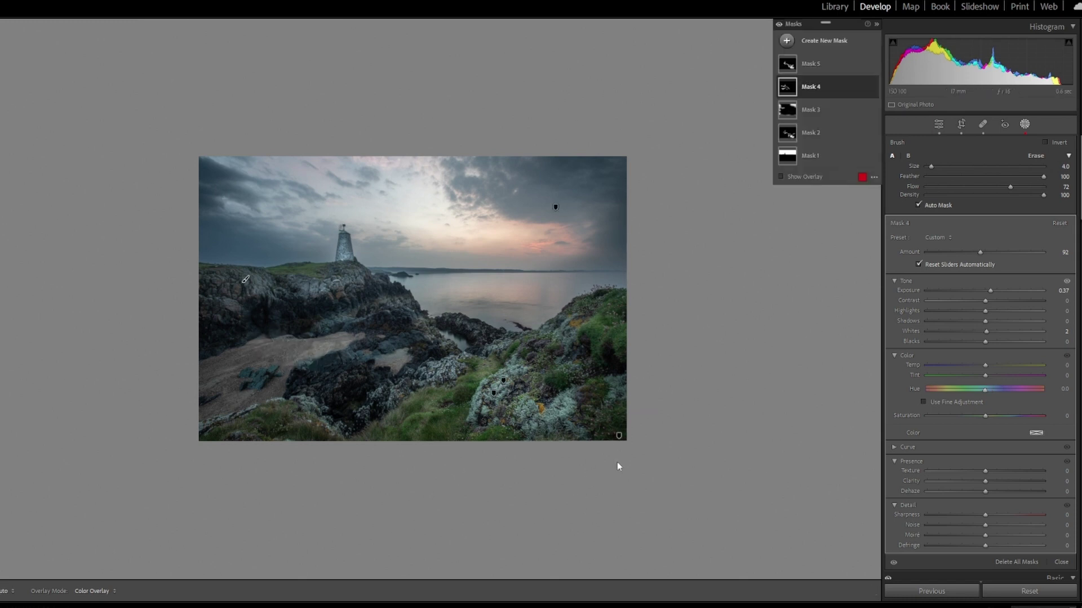
{"action": "left_click", "coordinate": [822, 45]}
Step: Paint a brush mask at Exposure −0.30 and Blacks −4 on the bottom-left corner, then close masking
{"action": "left_click", "coordinate": [834, 135]}
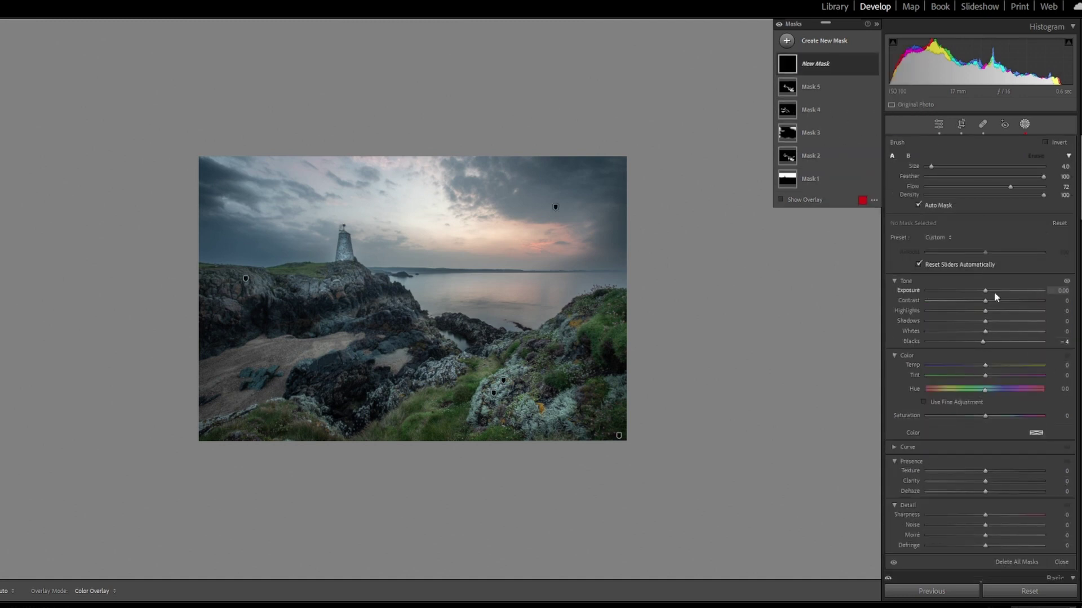
{"action": "left_click_drag", "start_coordinate": [982, 293], "coordinate": [980, 293]}
{"action": "scroll", "coordinate": [224, 408], "scroll_direction": "up", "scroll_amount": 3}
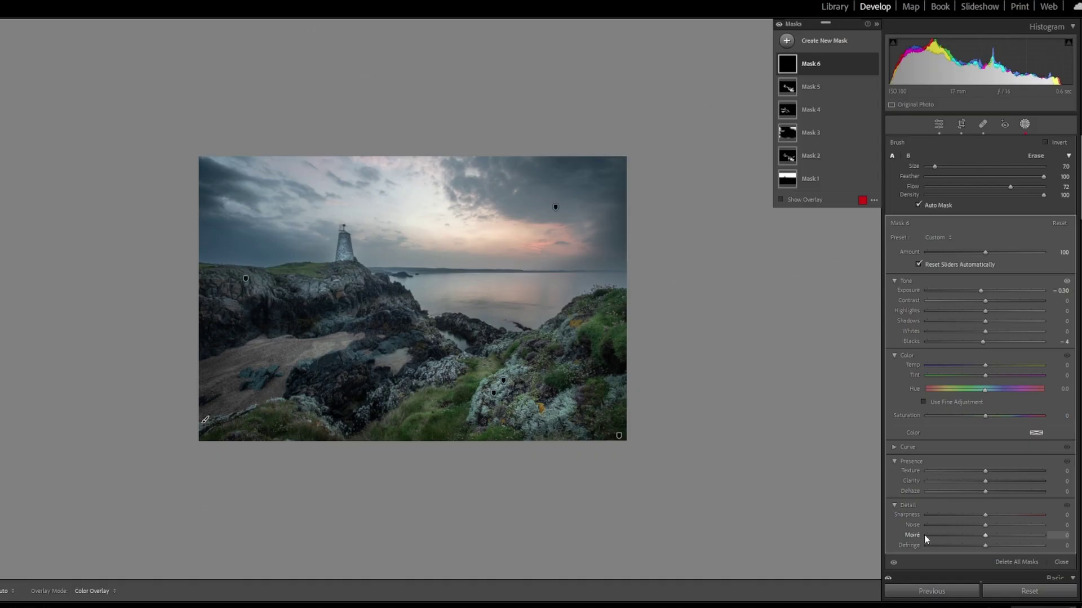
{"action": "left_click", "coordinate": [1026, 124]}
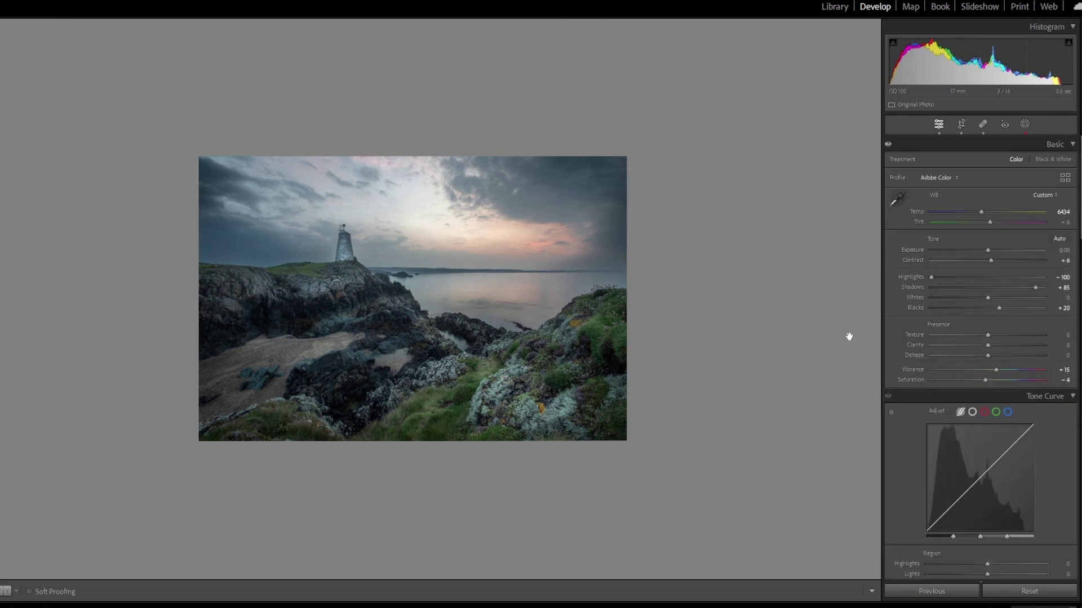
Step: Compare Before/After, then return to the single edited view at Fit and Fill
{"action": "left_click", "coordinate": [4, 596]}
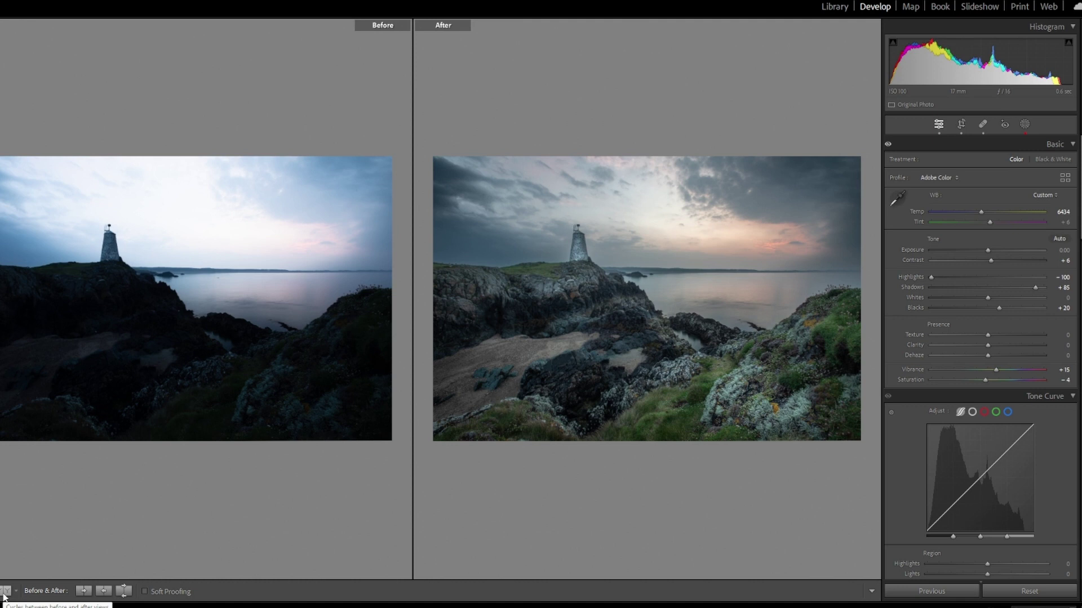
{"action": "left_click", "coordinate": [5, 592]}
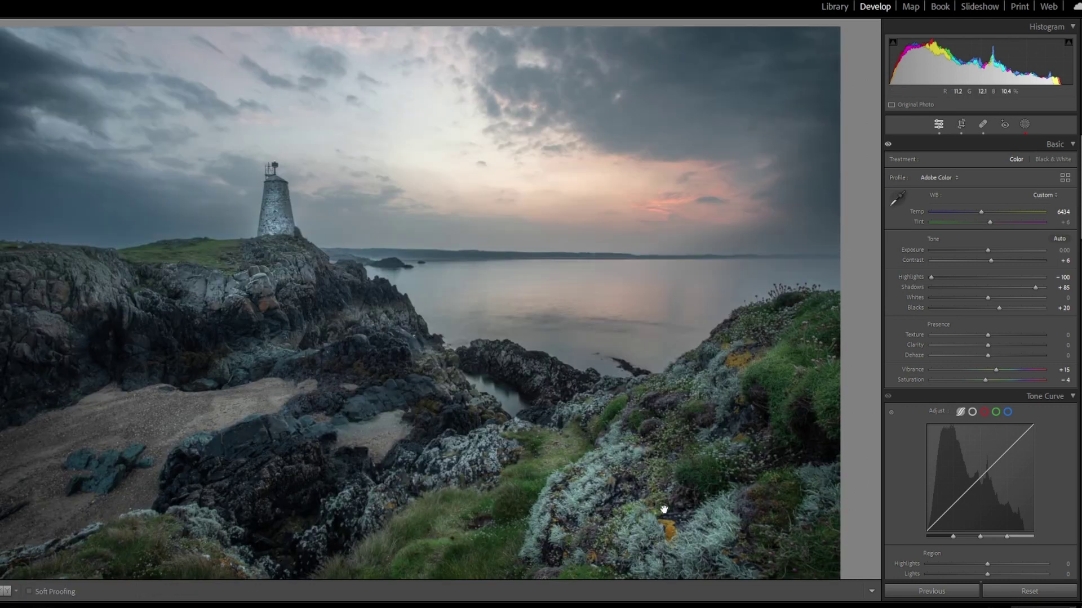
{"action": "left_click", "coordinate": [629, 427]}
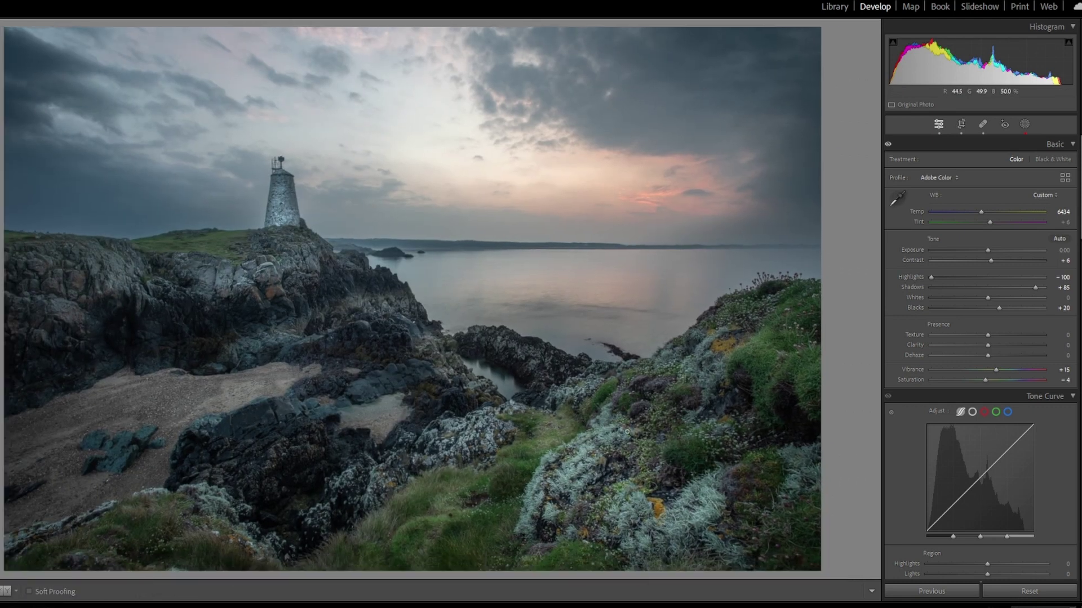
{"action": "left_click", "coordinate": [627, 432]}
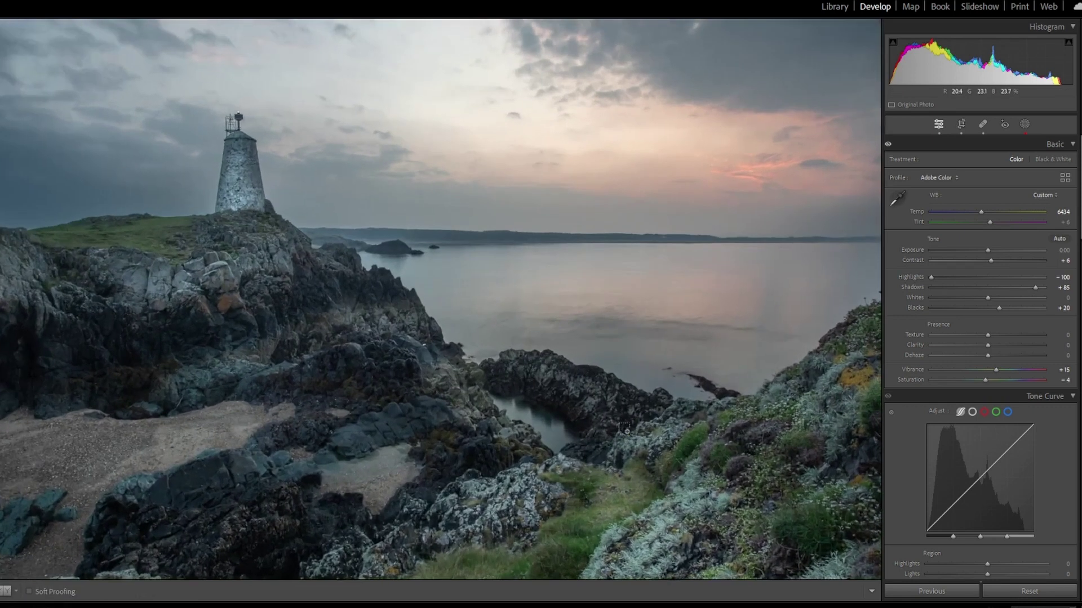
Step: Zoom in and pan across the grassy lichen slope, then zoom out to include the horizon
{"action": "left_click", "coordinate": [625, 429]}
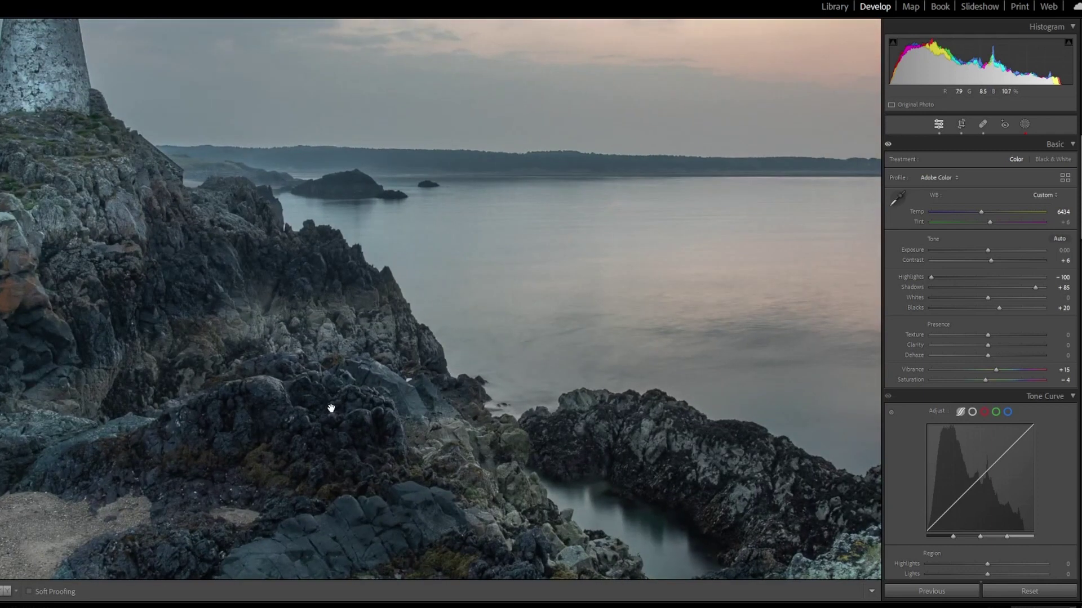
{"action": "left_click_drag", "start_coordinate": [357, 434], "coordinate": [96, 158]}
{"action": "left_click_drag", "start_coordinate": [686, 379], "coordinate": [259, 261]}
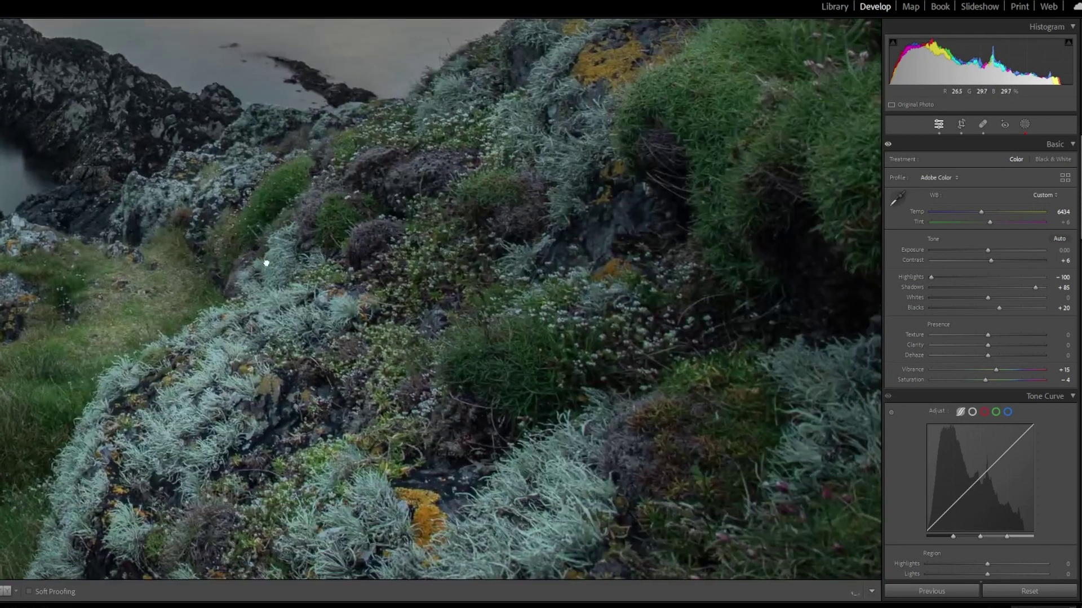
{"action": "left_click", "coordinate": [406, 290]}
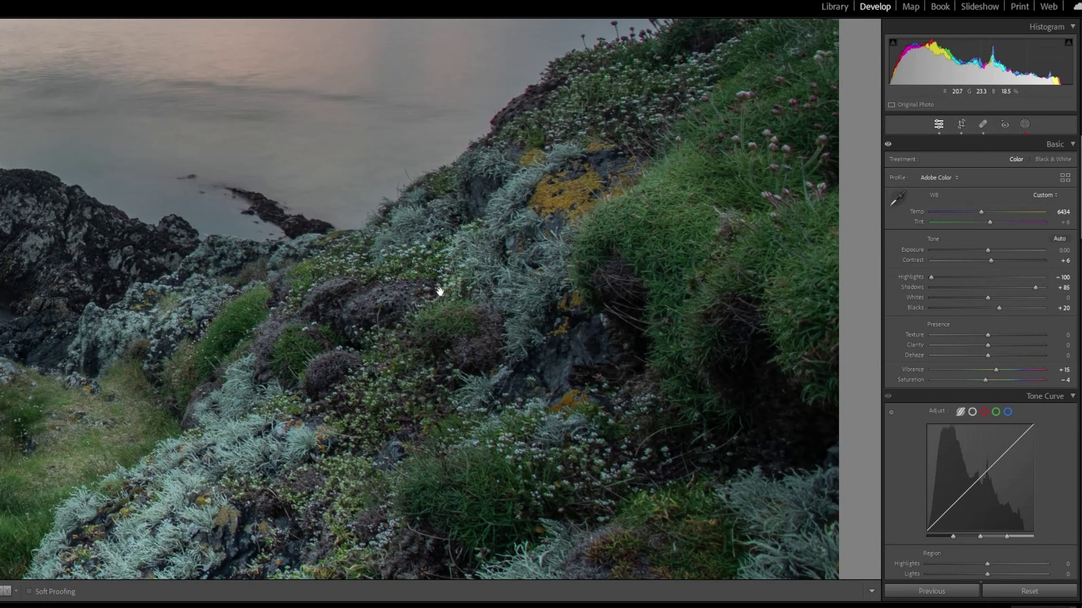
{"action": "left_click", "coordinate": [331, 334]}
{"action": "left_click", "coordinate": [331, 334]}
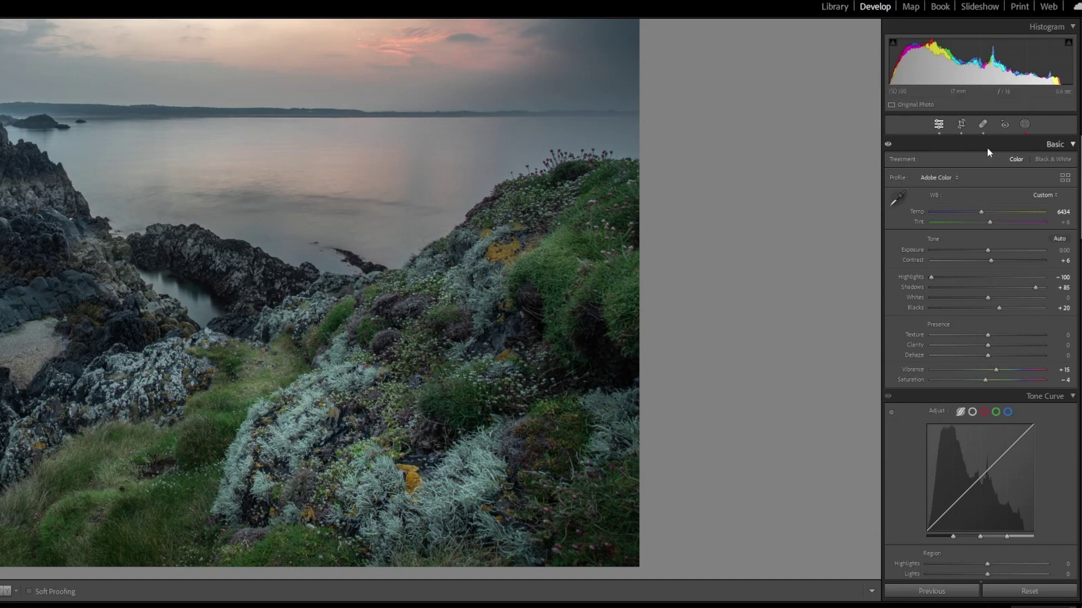
Step: Create a new brush mask with Saturation set to 16
{"action": "left_click", "coordinate": [1025, 124]}
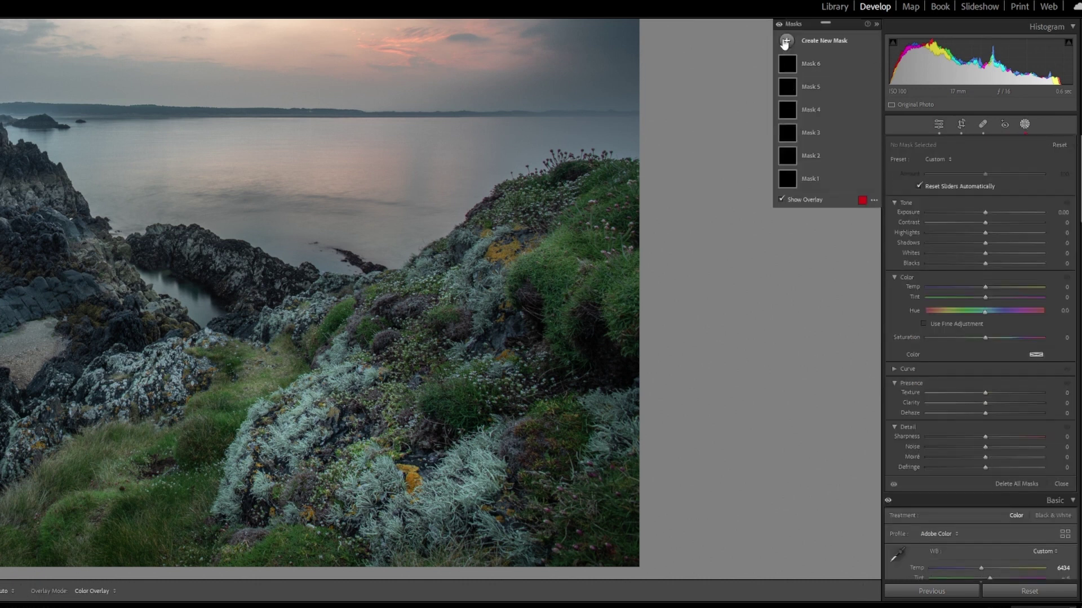
{"action": "left_click", "coordinate": [786, 41]}
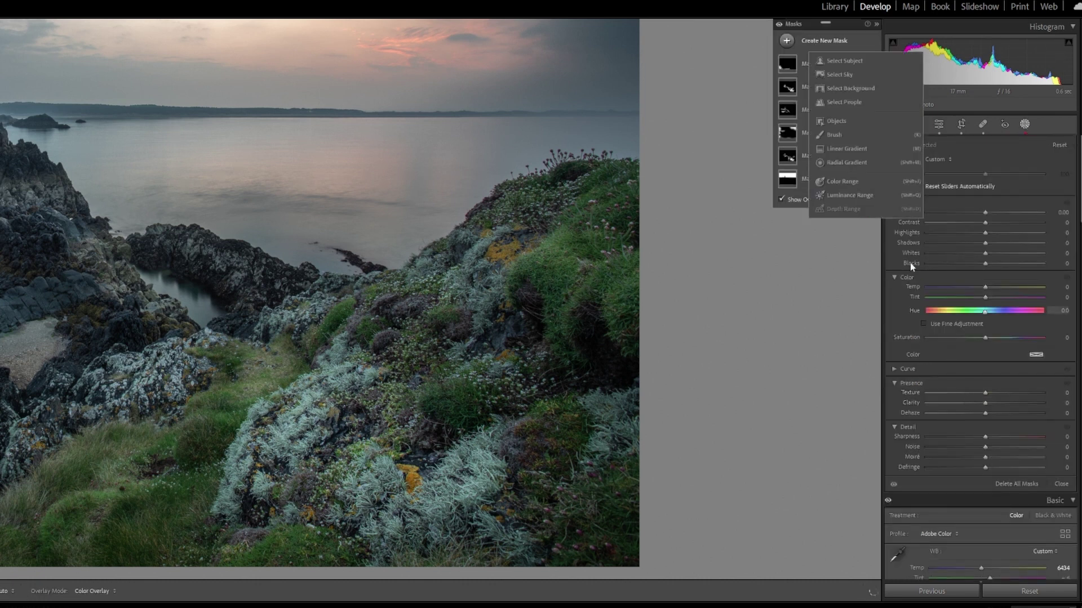
{"action": "left_click", "coordinate": [832, 136]}
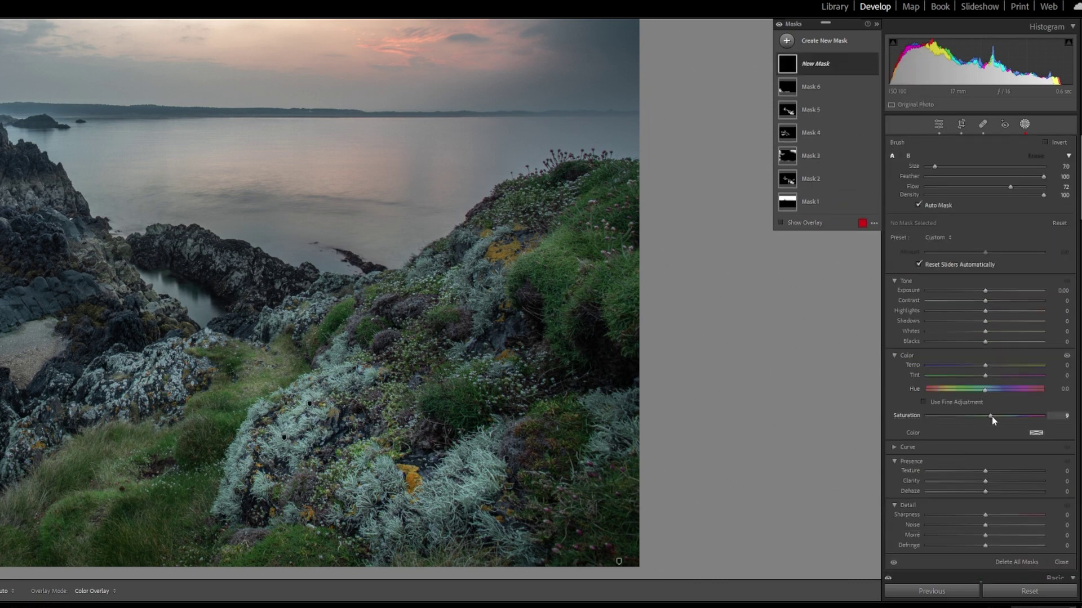
{"action": "scroll", "coordinate": [332, 383], "scroll_direction": "up", "scroll_amount": 5}
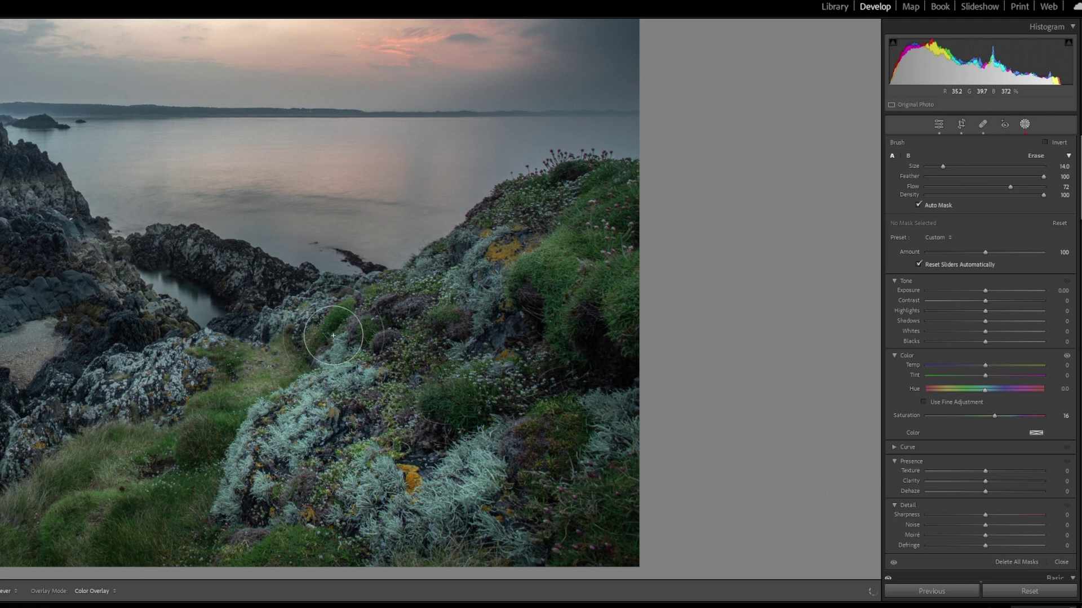
Step: Paint the saturation mask across the grassy lichen slope with a larger brush
{"action": "left_click_drag", "start_coordinate": [318, 307], "coordinate": [319, 395]}
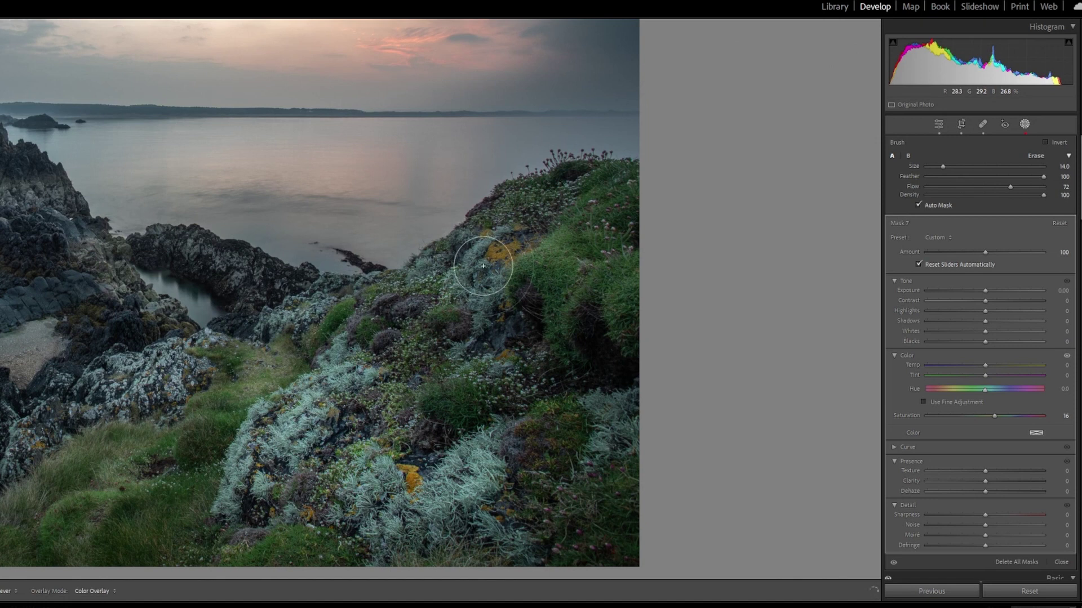
{"action": "key", "text": "shift+w"}
{"action": "mouse_move", "coordinate": [250, 451]}
{"action": "left_mouse_down"}
{"action": "mouse_move", "coordinate": [287, 475]}
{"action": "mouse_move", "coordinate": [374, 484]}
{"action": "mouse_move", "coordinate": [498, 445]}
{"action": "mouse_move", "coordinate": [509, 419]}
{"action": "left_mouse_up"}
{"action": "key", "text": "h"}
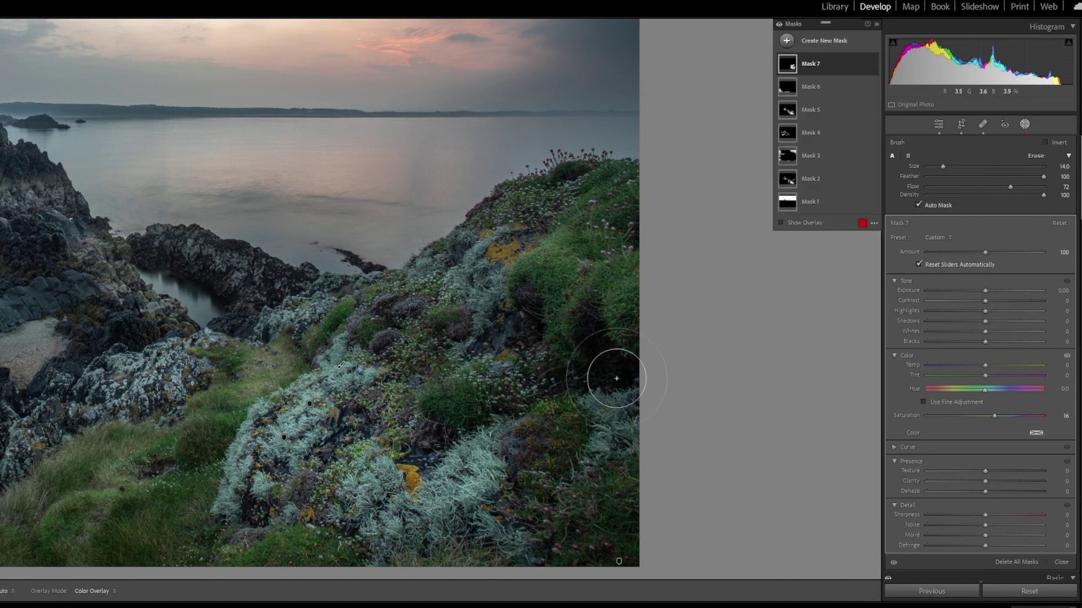
{"action": "key", "text": "ctrl+minus"}
{"action": "key", "text": "ctrl+minus"}
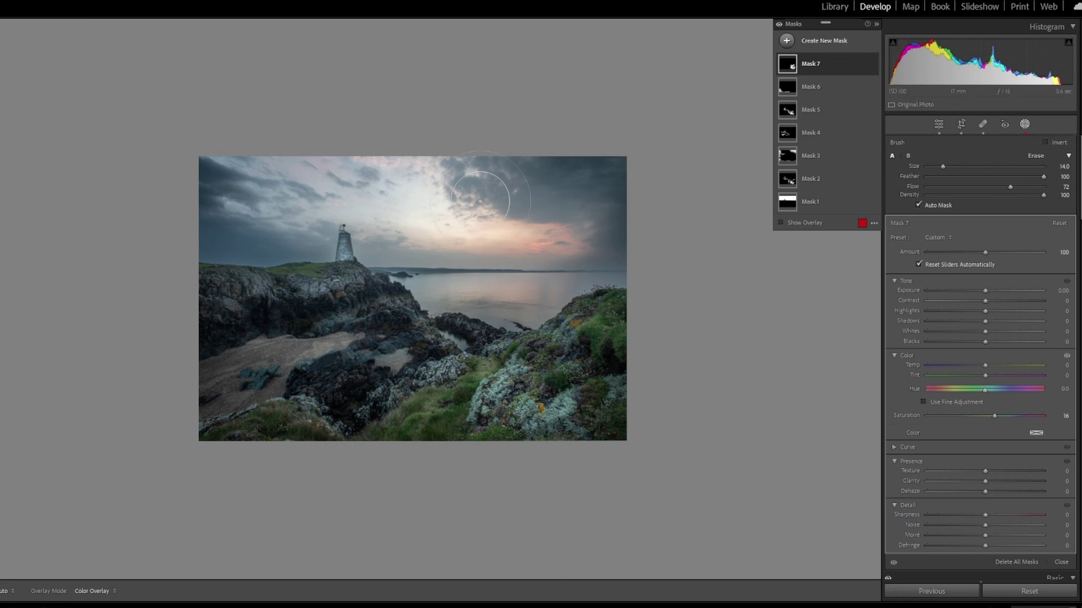
Step: Deselect Mask 7 and start a new brush mask with the red overlay hidden
{"action": "left_click", "coordinate": [827, 42]}
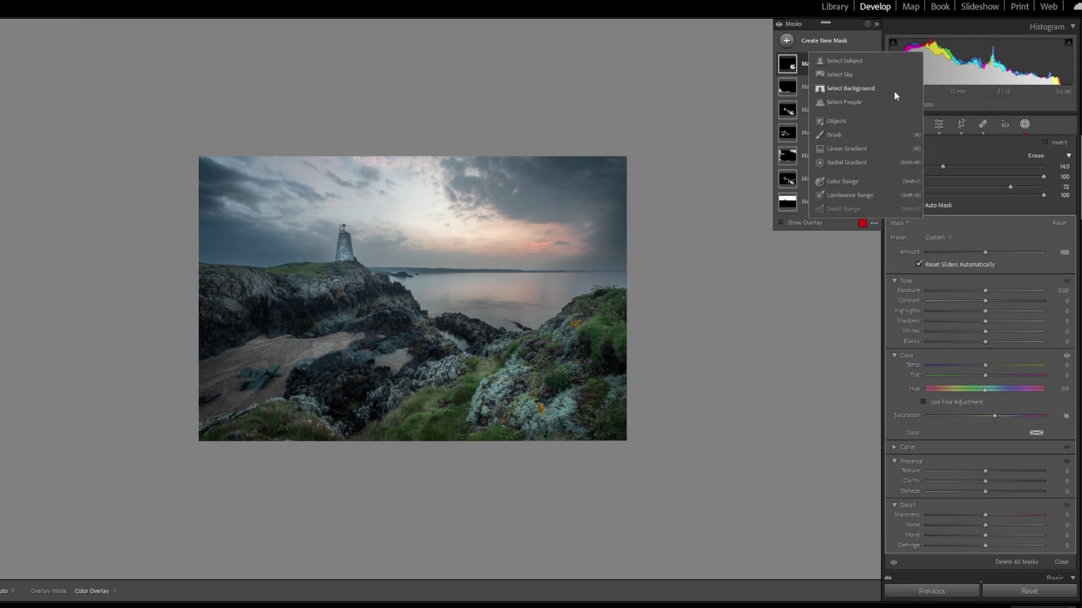
{"action": "left_click", "coordinate": [838, 134]}
{"action": "key", "text": "k"}
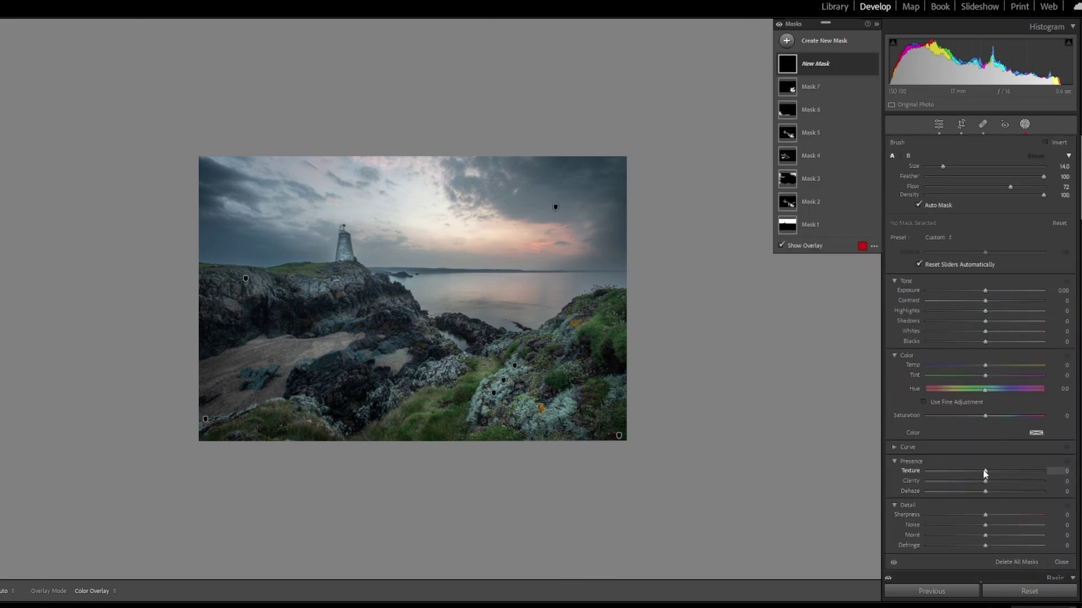
{"action": "key", "text": "o"}
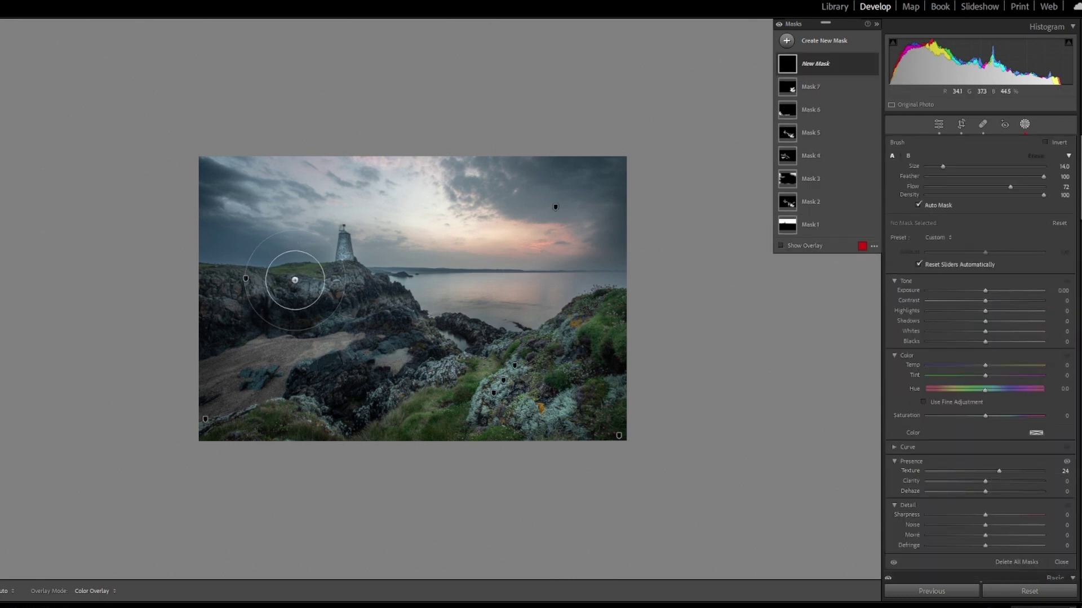
Step: Paint Texture +24 onto the rocks below the lighthouse
{"action": "scroll", "coordinate": [285, 280], "scroll_direction": "down", "scroll_amount": 9}
{"action": "key", "text": "h"}
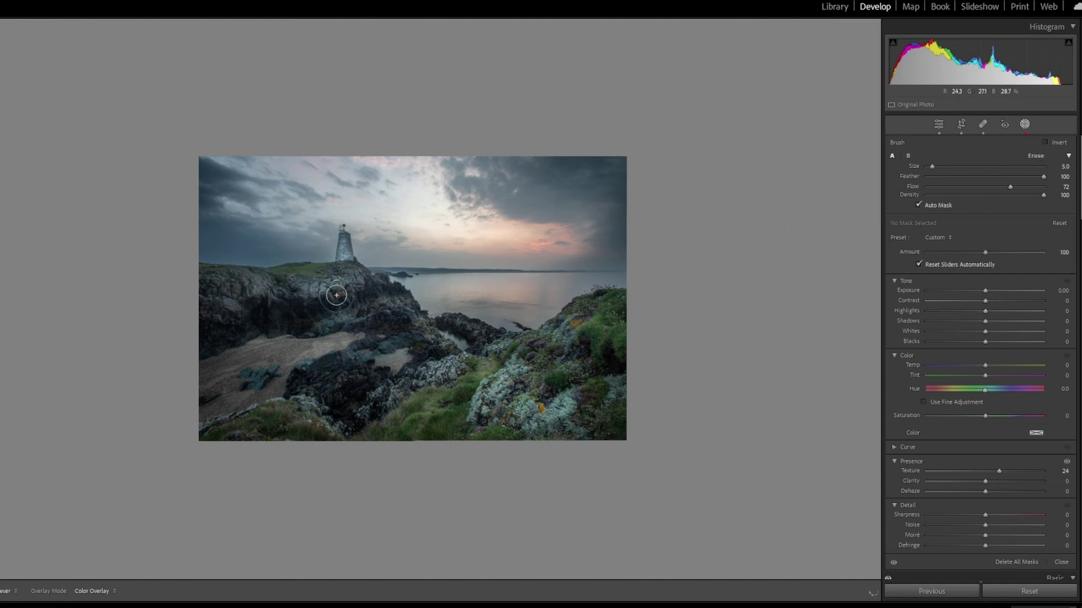
{"action": "key", "text": "h"}
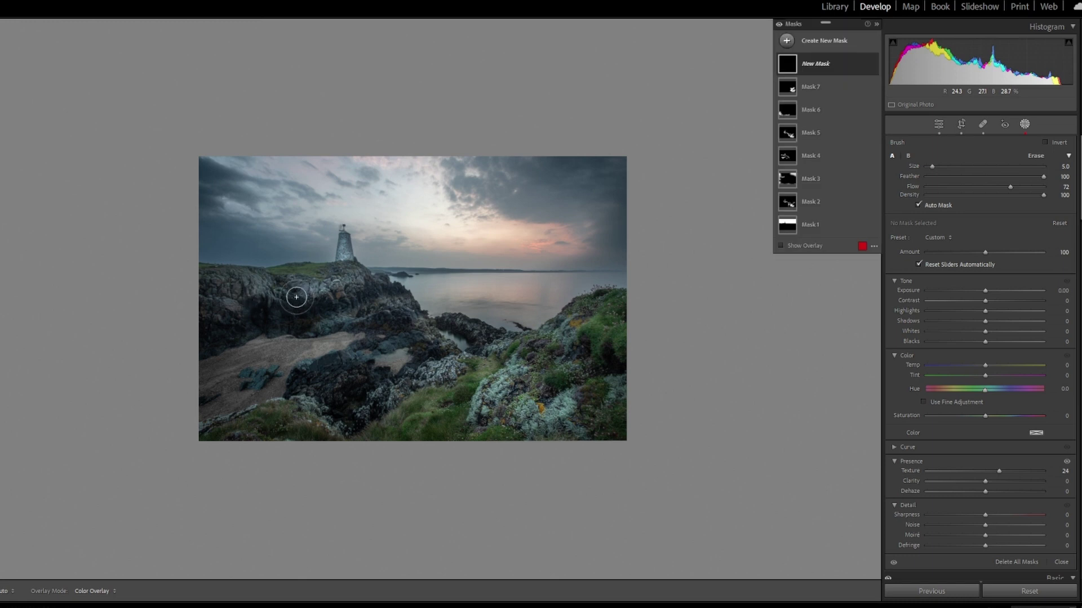
{"action": "mouse_move", "coordinate": [293, 296]}
{"action": "left_mouse_down"}
{"action": "mouse_move", "coordinate": [358, 313]}
{"action": "mouse_move", "coordinate": [379, 309]}
{"action": "left_mouse_up"}
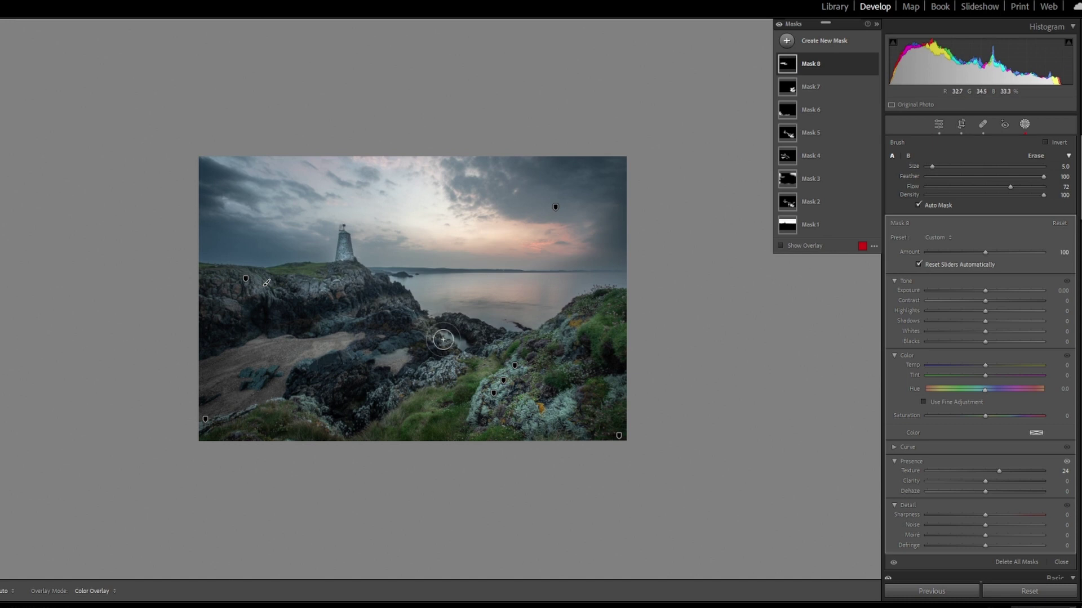
{"action": "left_click", "coordinate": [829, 44]}
Step: Deselect Mask 8 and start another brush mask with the overlay hidden
{"action": "left_click", "coordinate": [579, 349]}
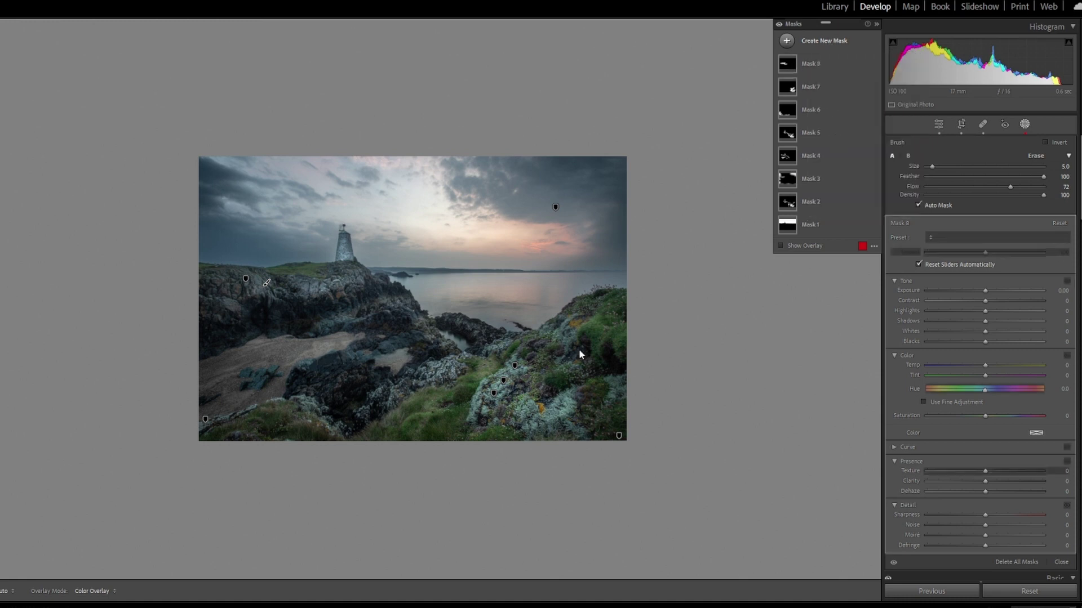
{"action": "key", "text": "k"}
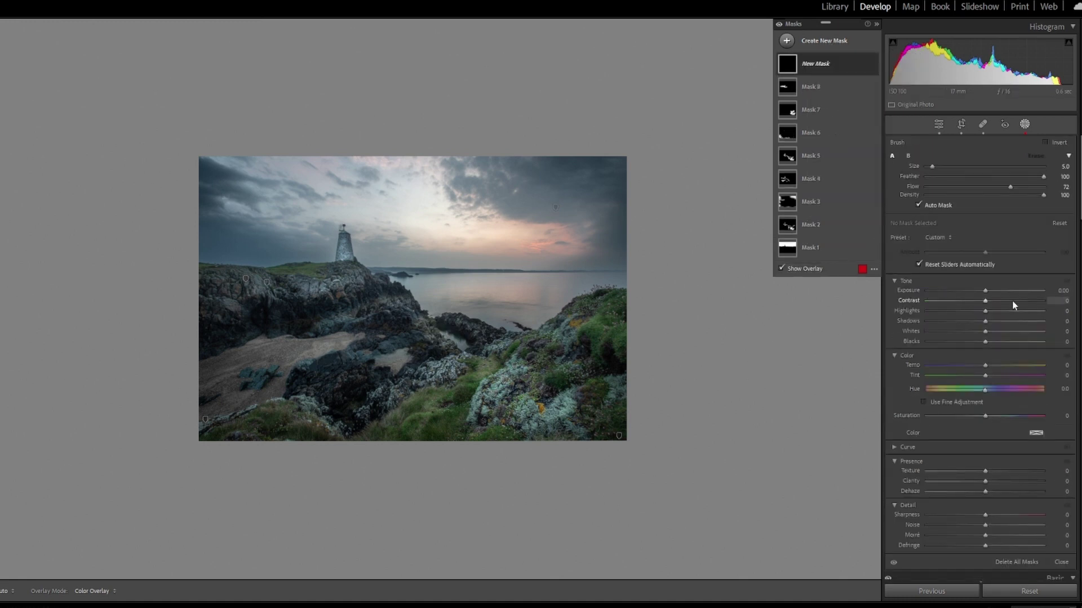
{"action": "key", "text": "o"}
{"action": "scroll", "coordinate": [417, 347], "scroll_direction": "down", "scroll_amount": 3}
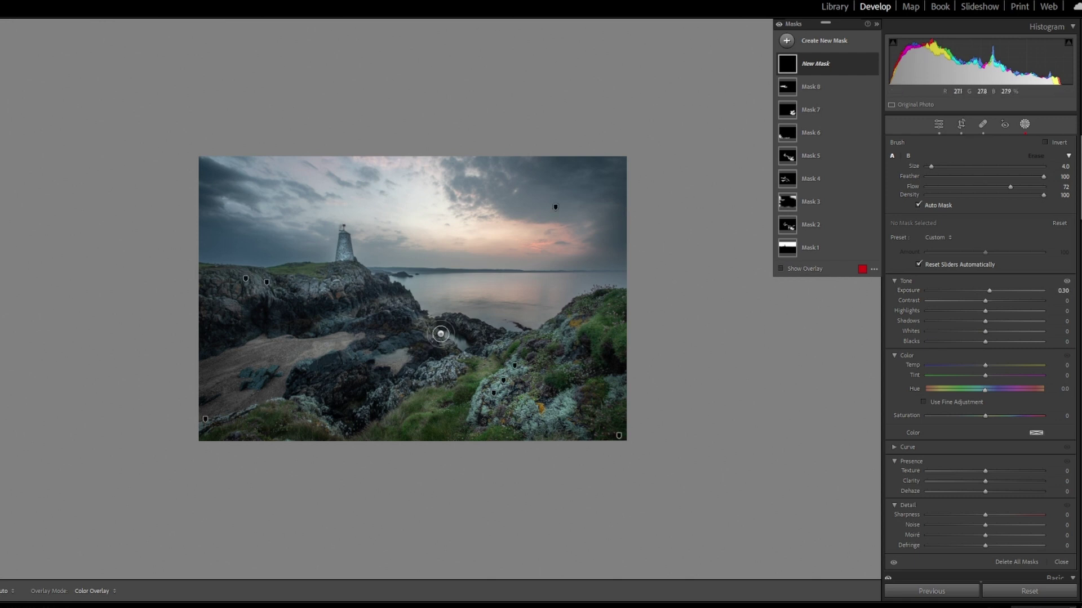
Step: Brighten the rocks by the central pool with +0.30 exposure, then leave masking
{"action": "mouse_move", "coordinate": [440, 332]}
{"action": "left_mouse_down"}
{"action": "mouse_move", "coordinate": [463, 350]}
{"action": "mouse_move", "coordinate": [433, 326]}
{"action": "mouse_move", "coordinate": [467, 352]}
{"action": "left_mouse_up"}
{"action": "scroll", "coordinate": [480, 363], "scroll_direction": "up", "scroll_amount": 3}
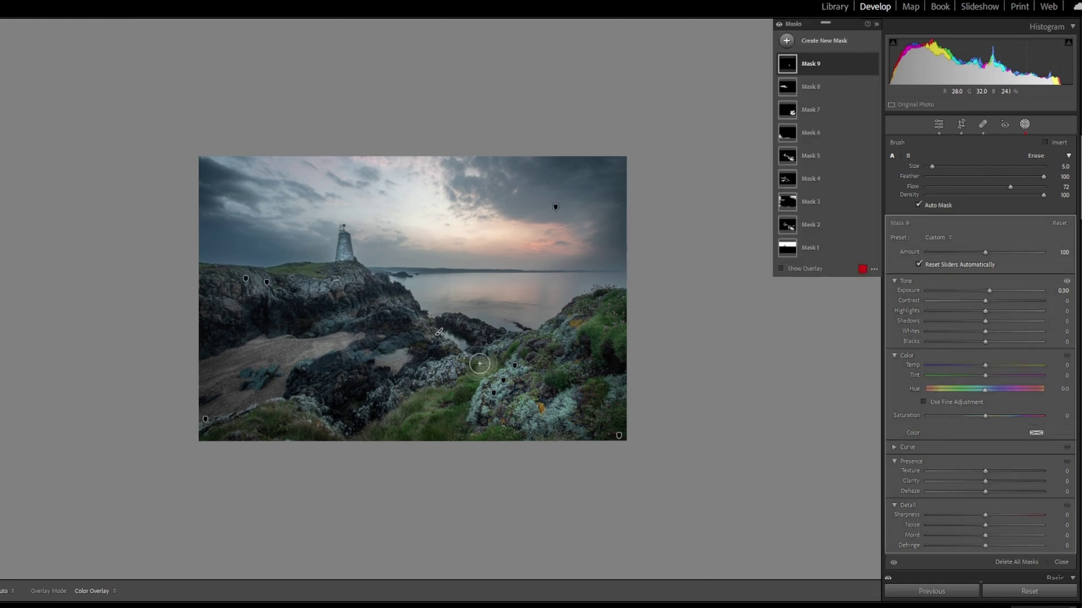
{"action": "left_click", "coordinate": [1025, 124]}
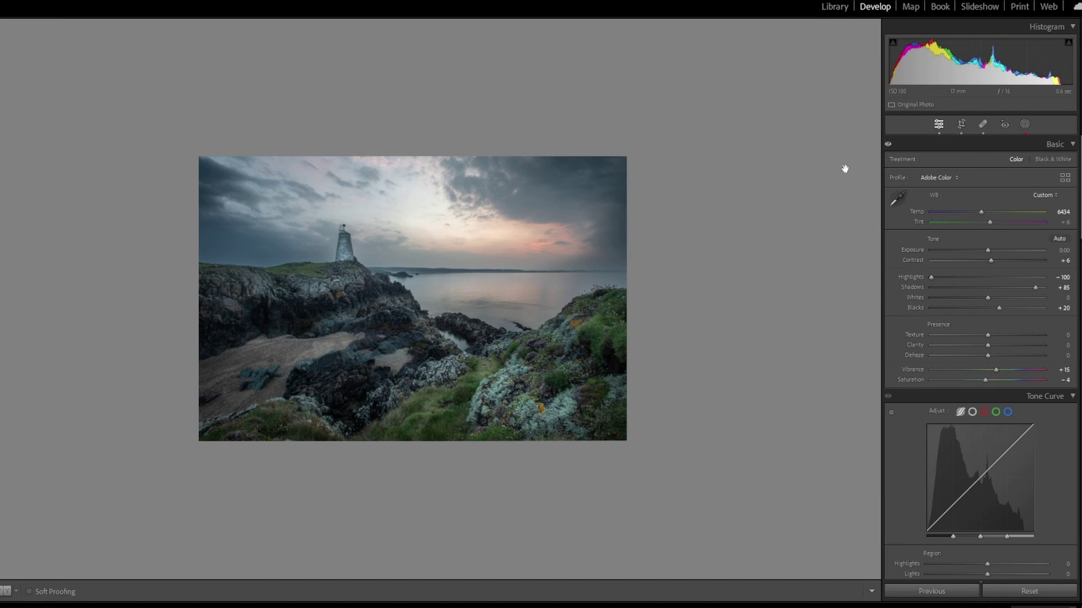
Step: Apply a slight Custom crop on the left edge, keeping nearly the full lighthouse frame
{"action": "left_click", "coordinate": [961, 124]}
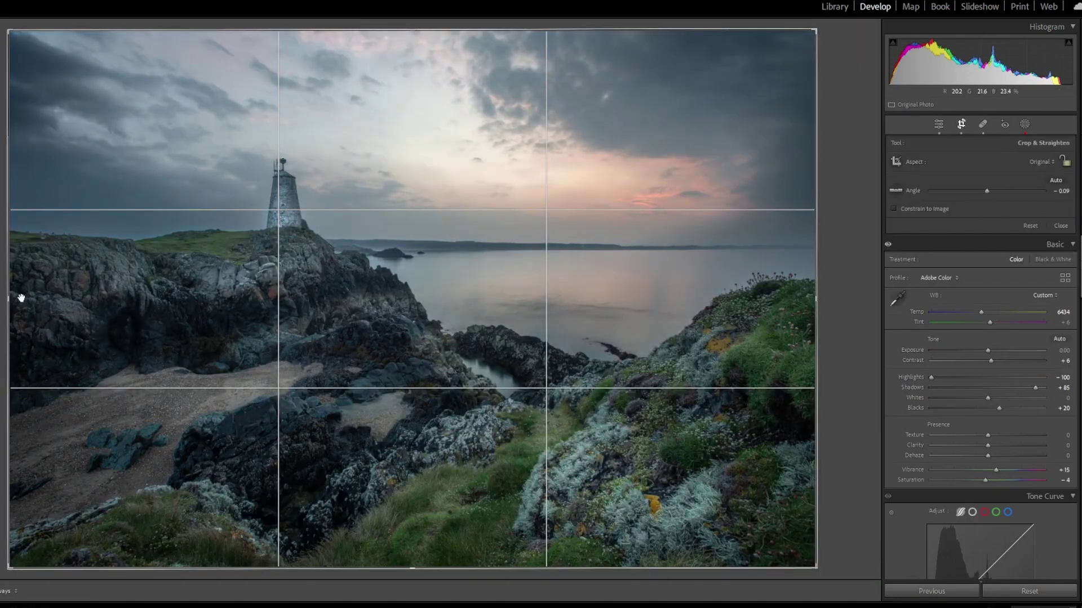
{"action": "left_click_drag", "start_coordinate": [12, 301], "coordinate": [24, 302]}
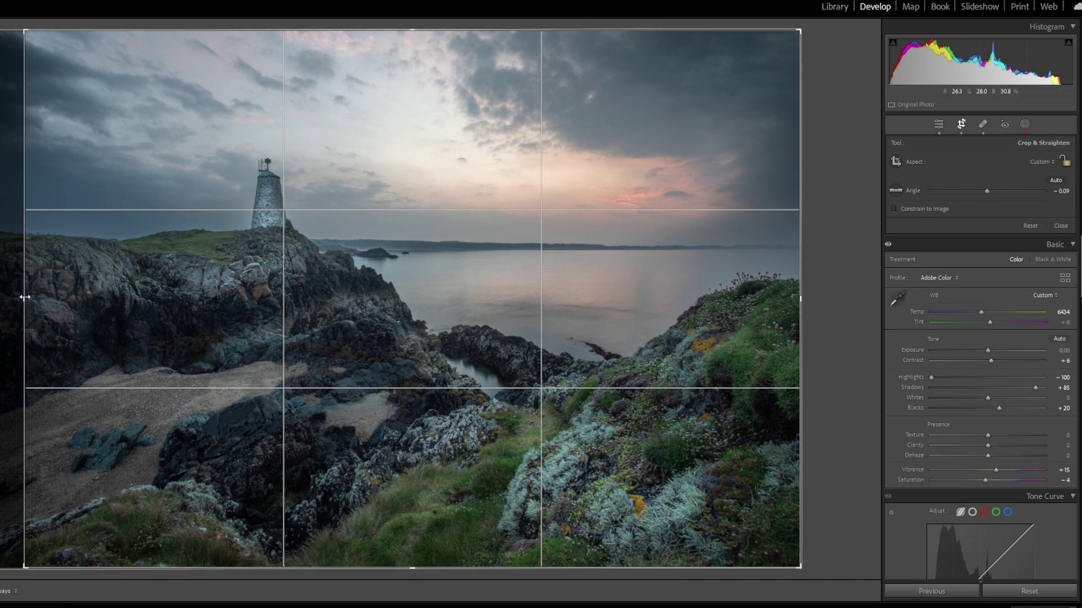
{"action": "left_click_drag", "start_coordinate": [19, 296], "coordinate": [8, 296]}
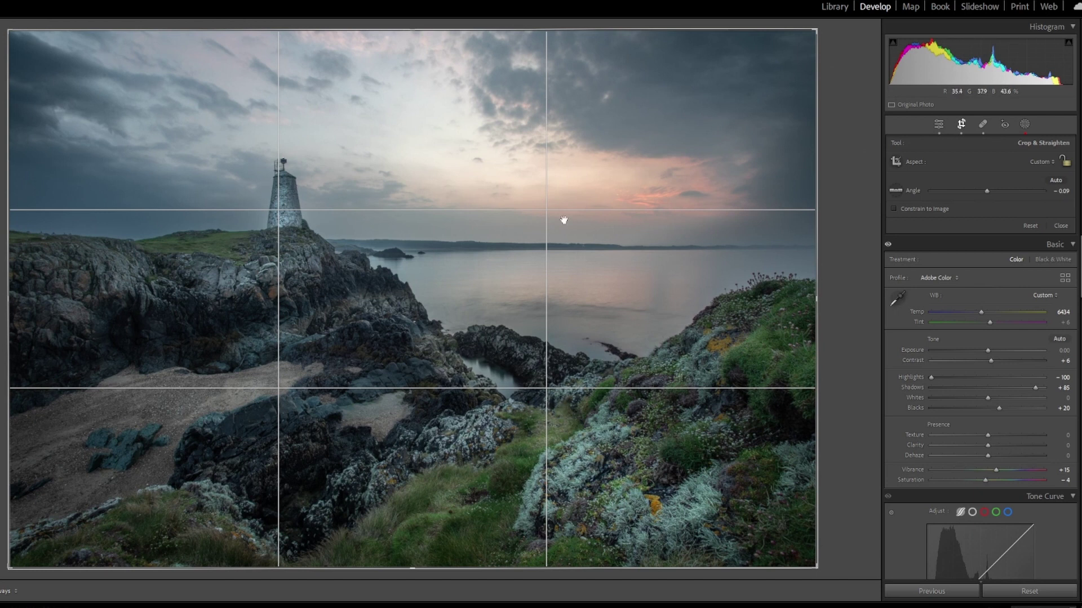
{"action": "key", "text": "r"}
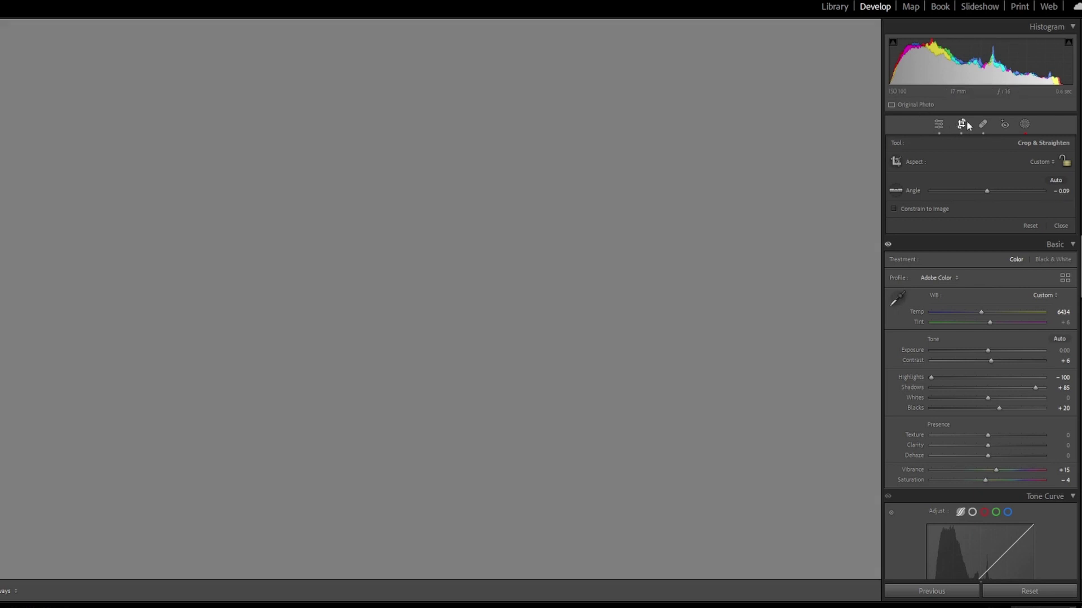